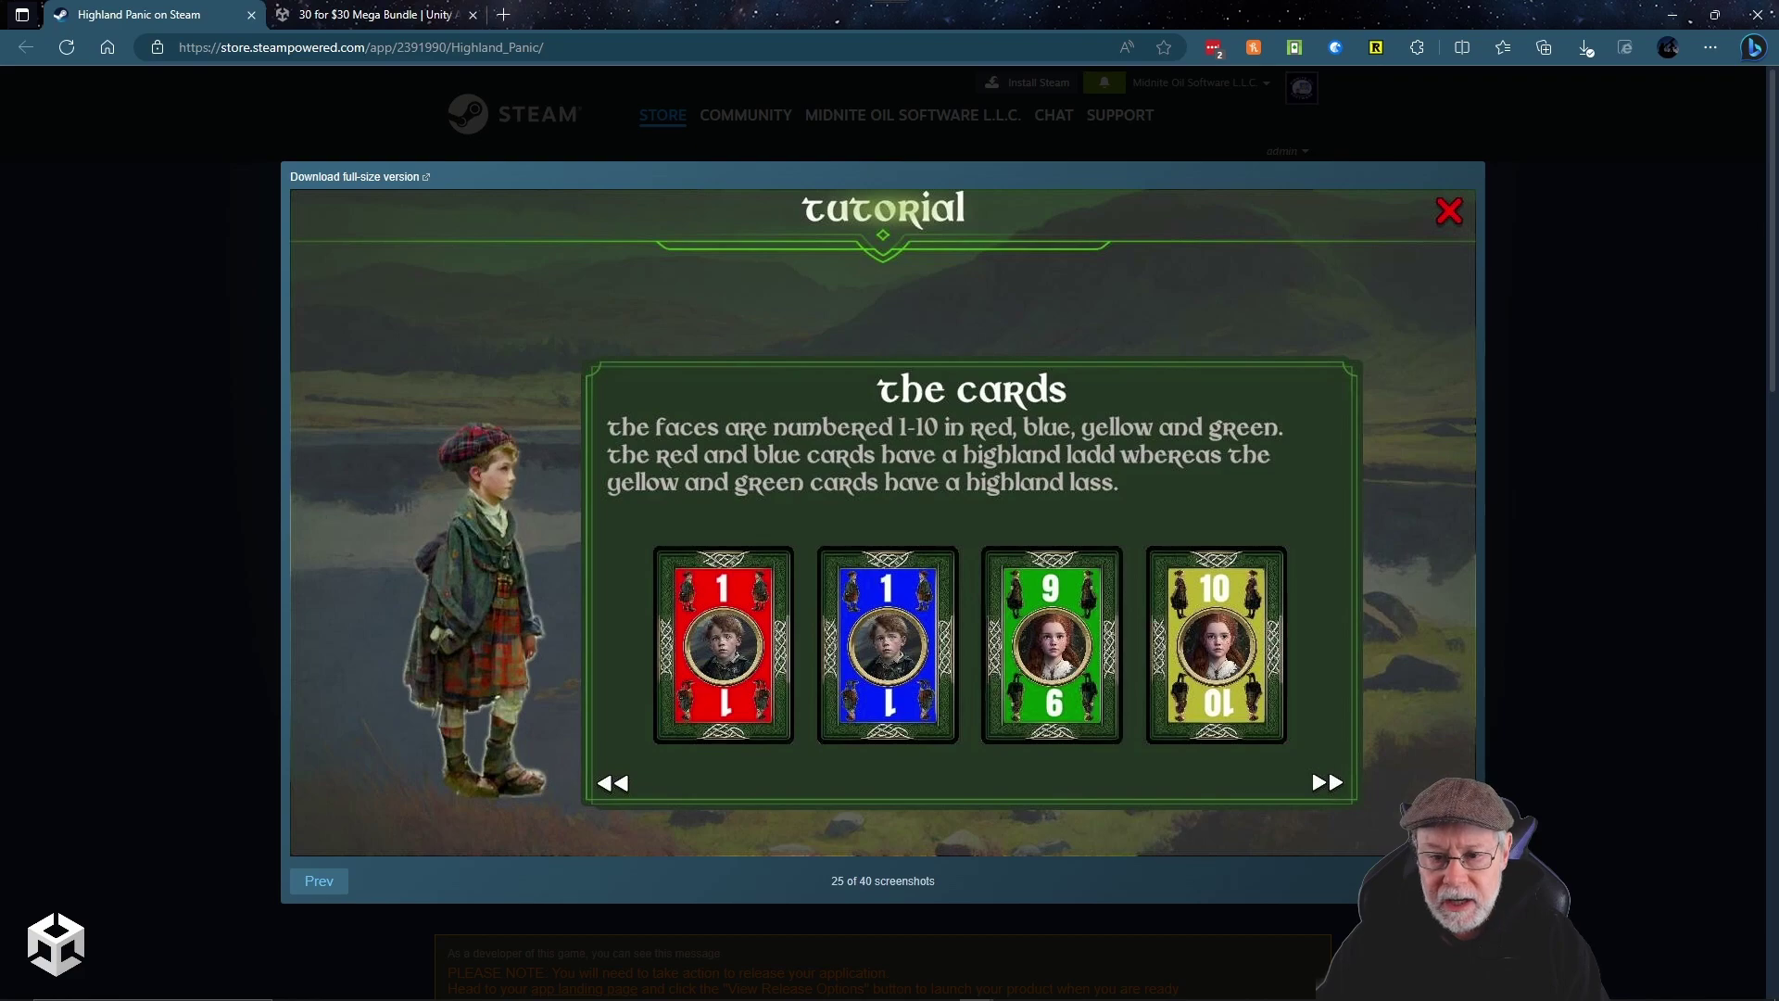
- Page through Highland Panic's old tutorial screenshots on its Steam page, from The Cards to Ending the Game
key("Right")
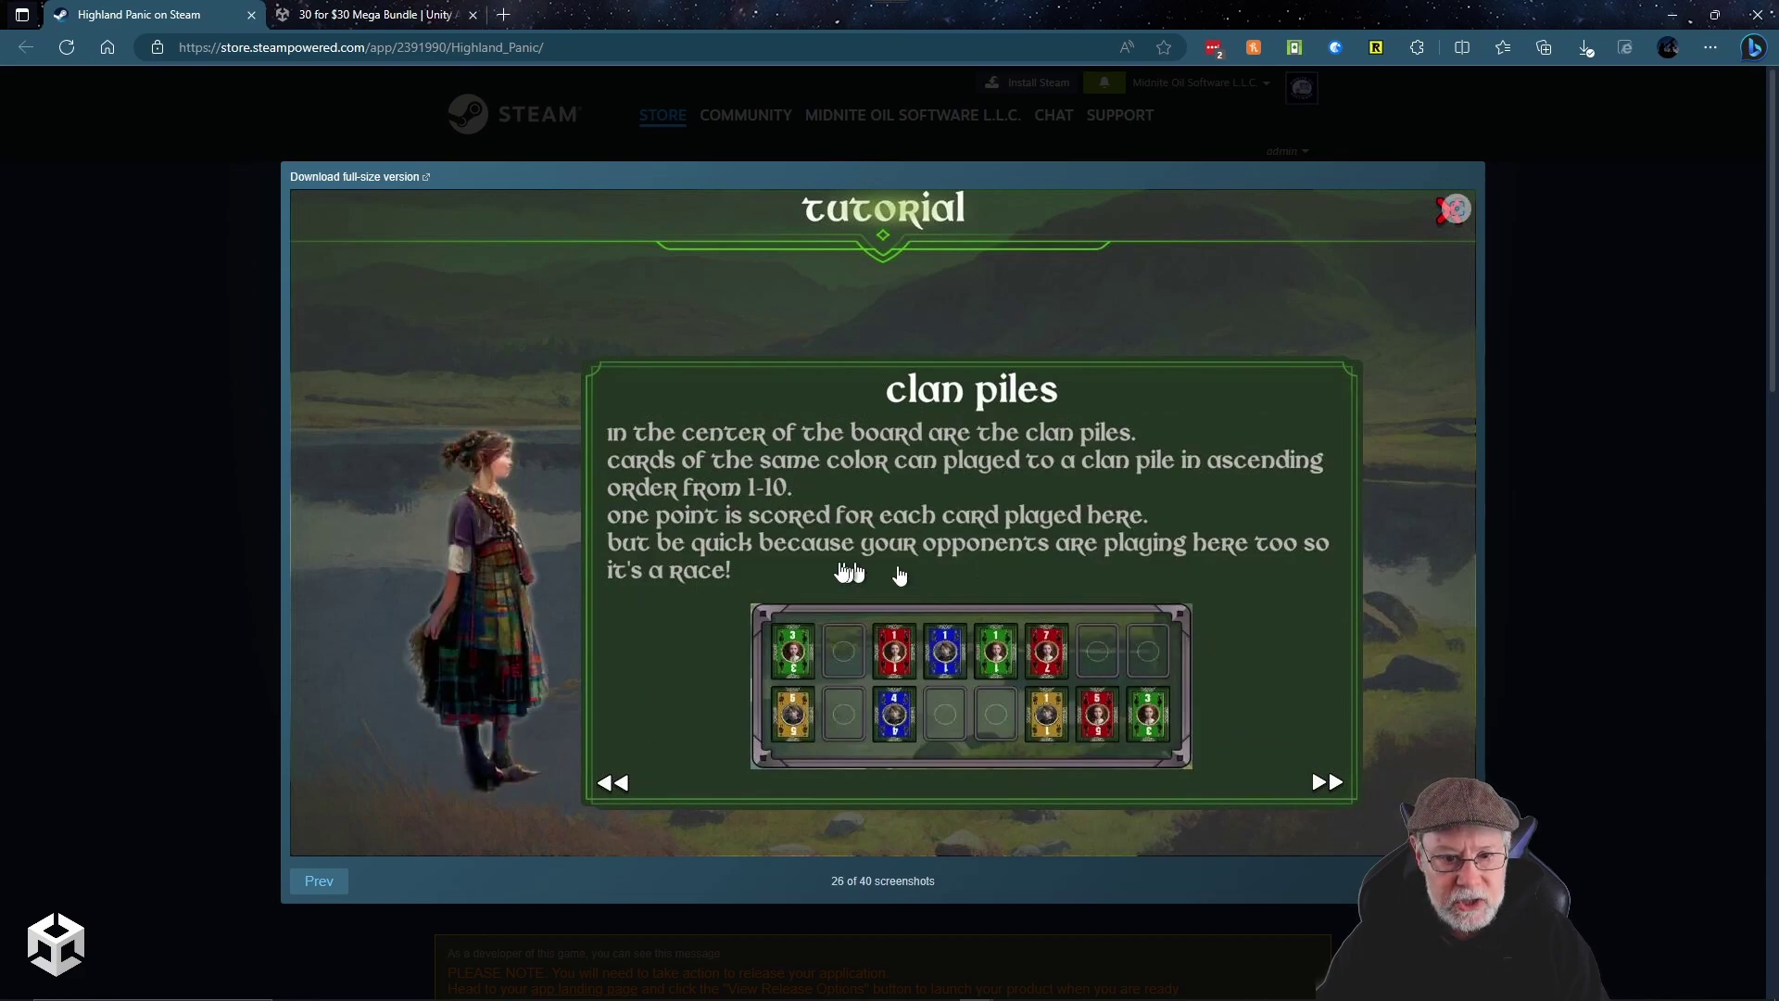
key("Right")
key("Right")
key("Right")
key("Right")
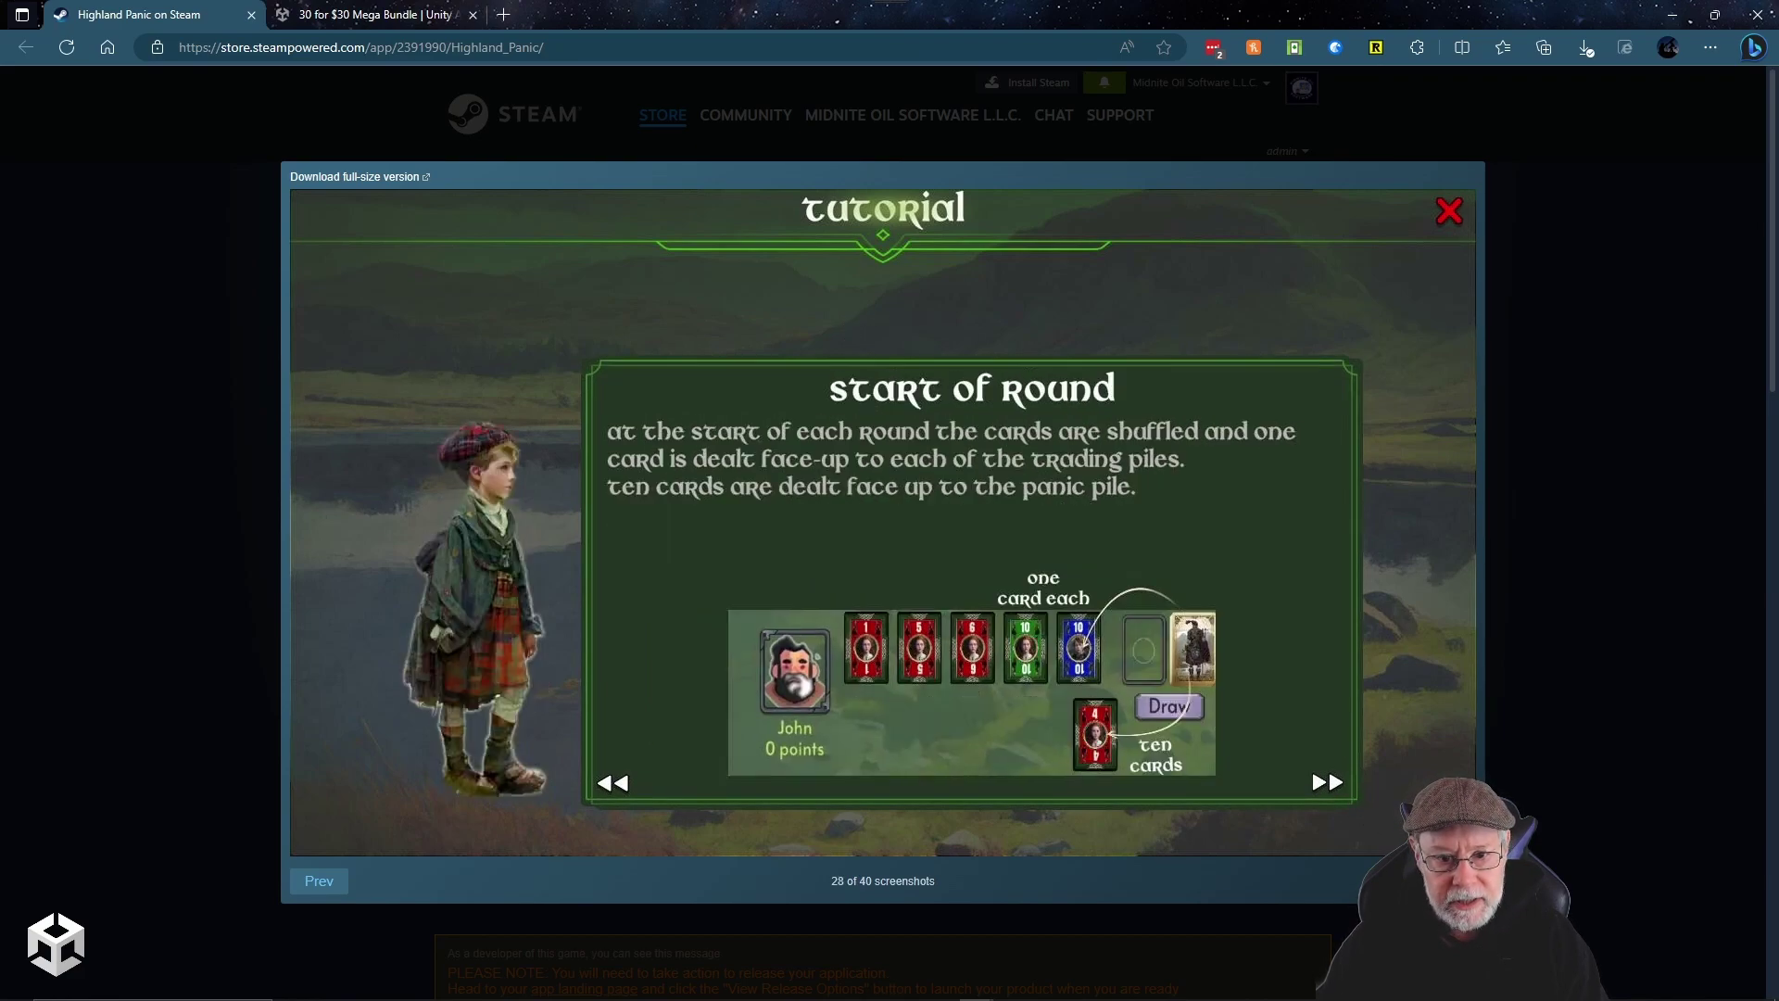
key("Right")
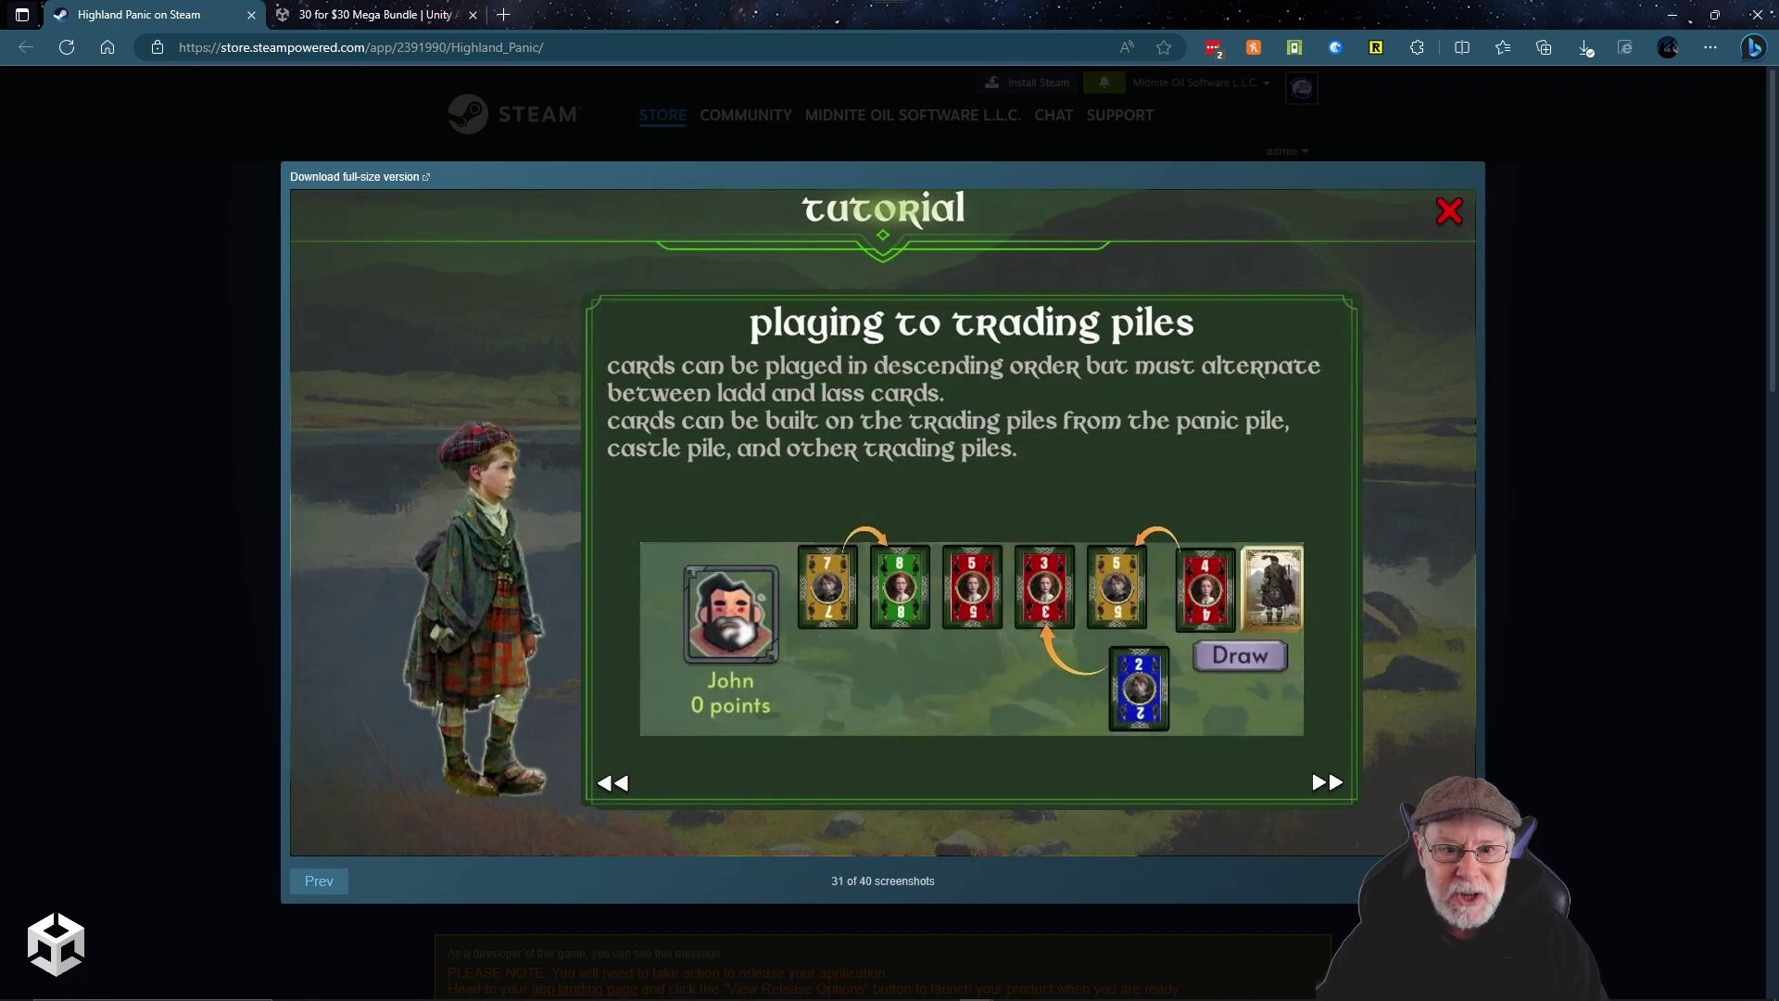
key("Right")
key("Right")
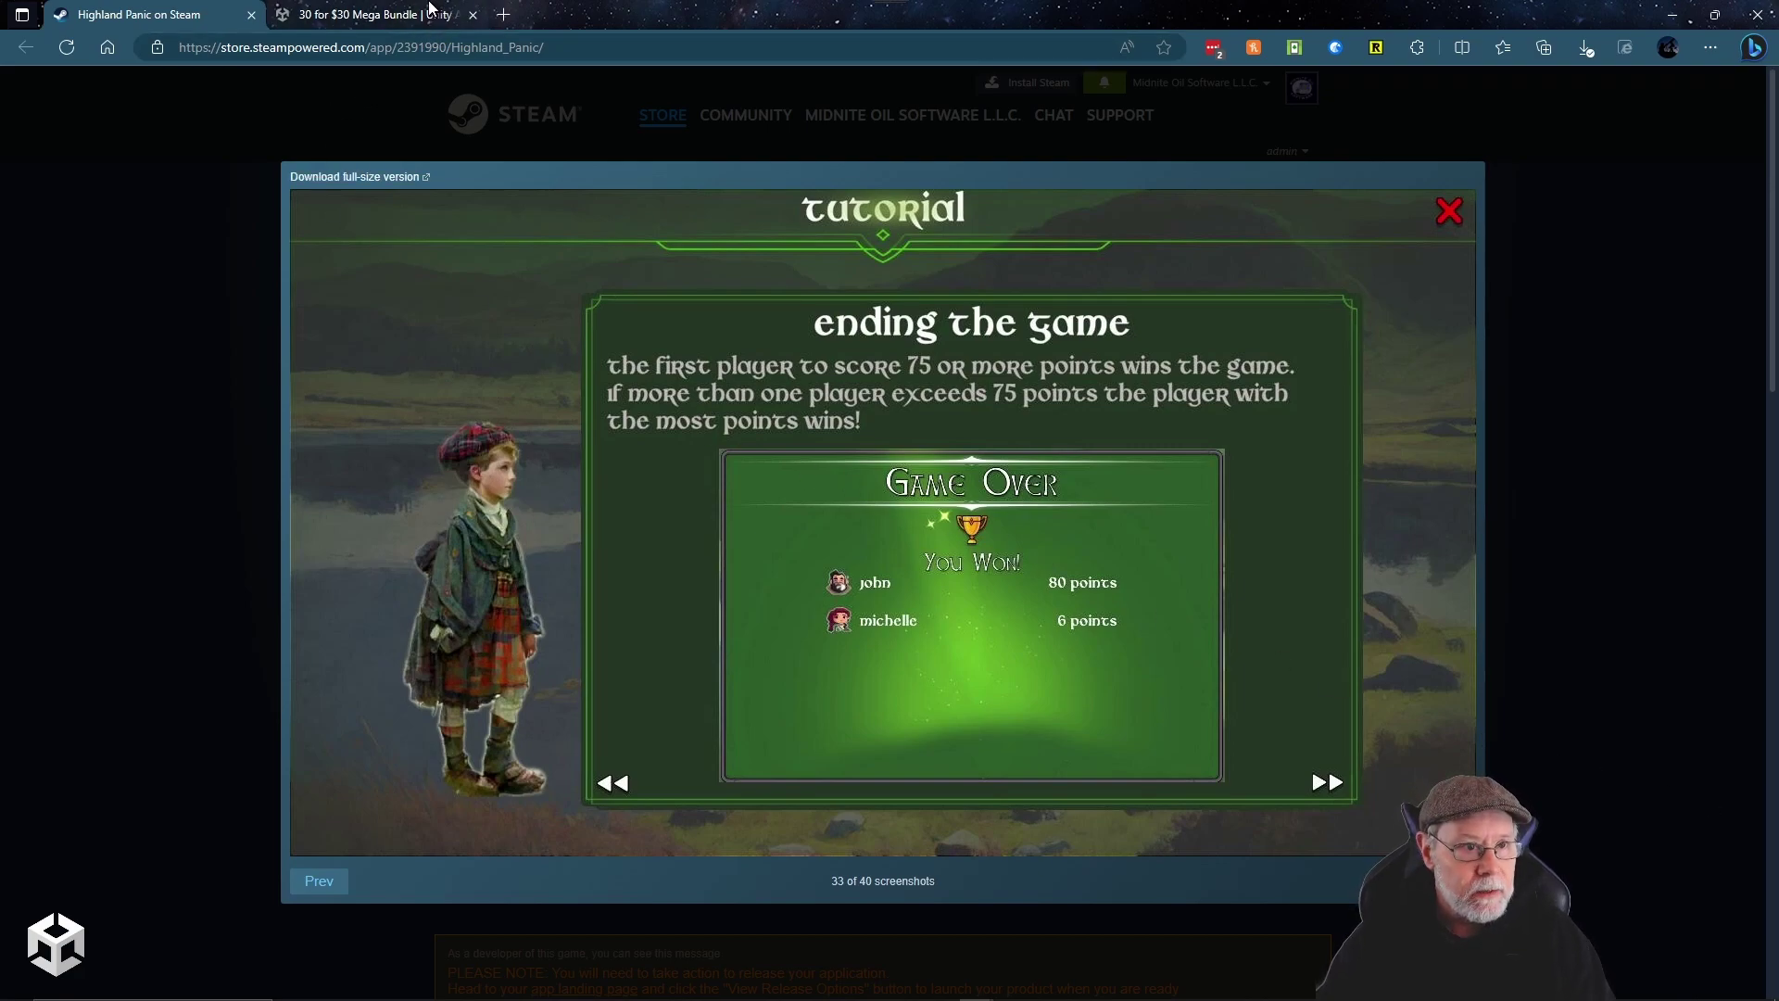
- Find EndlessBook in the Unity 30 for $30 Mega Bundle, open its full details and skim the asset's overview
left_click(392, 19)
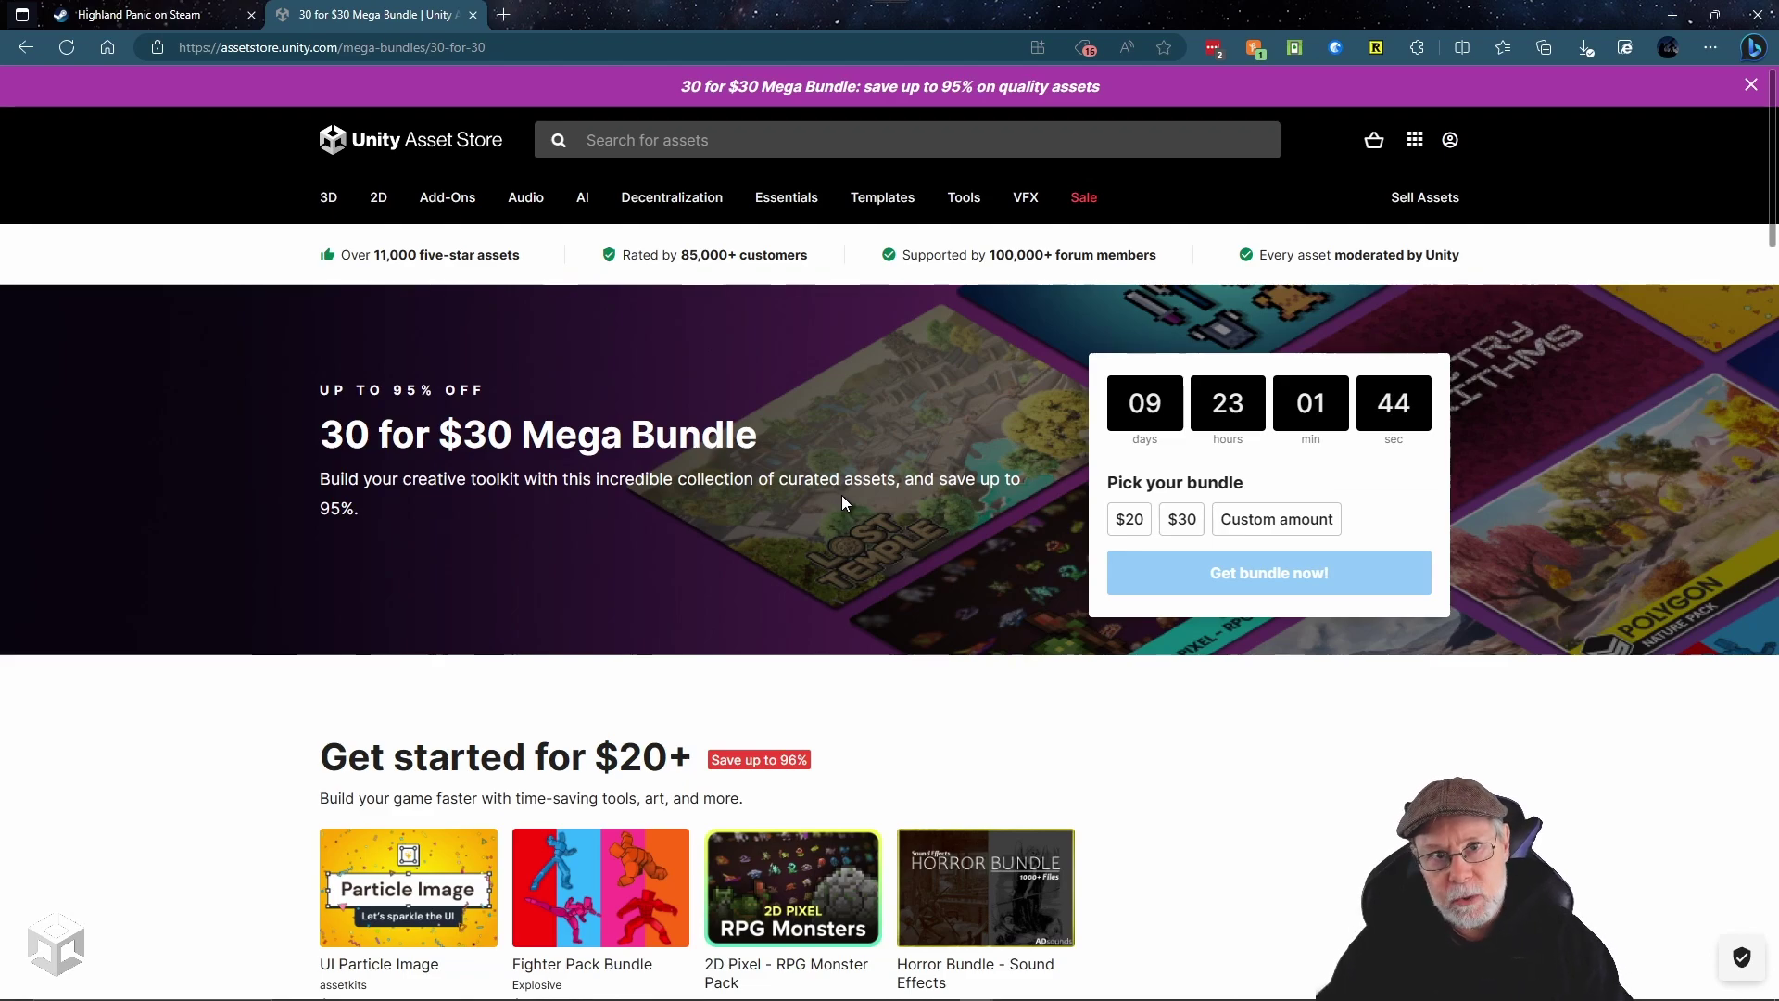
scroll(837, 491, "down", 15)
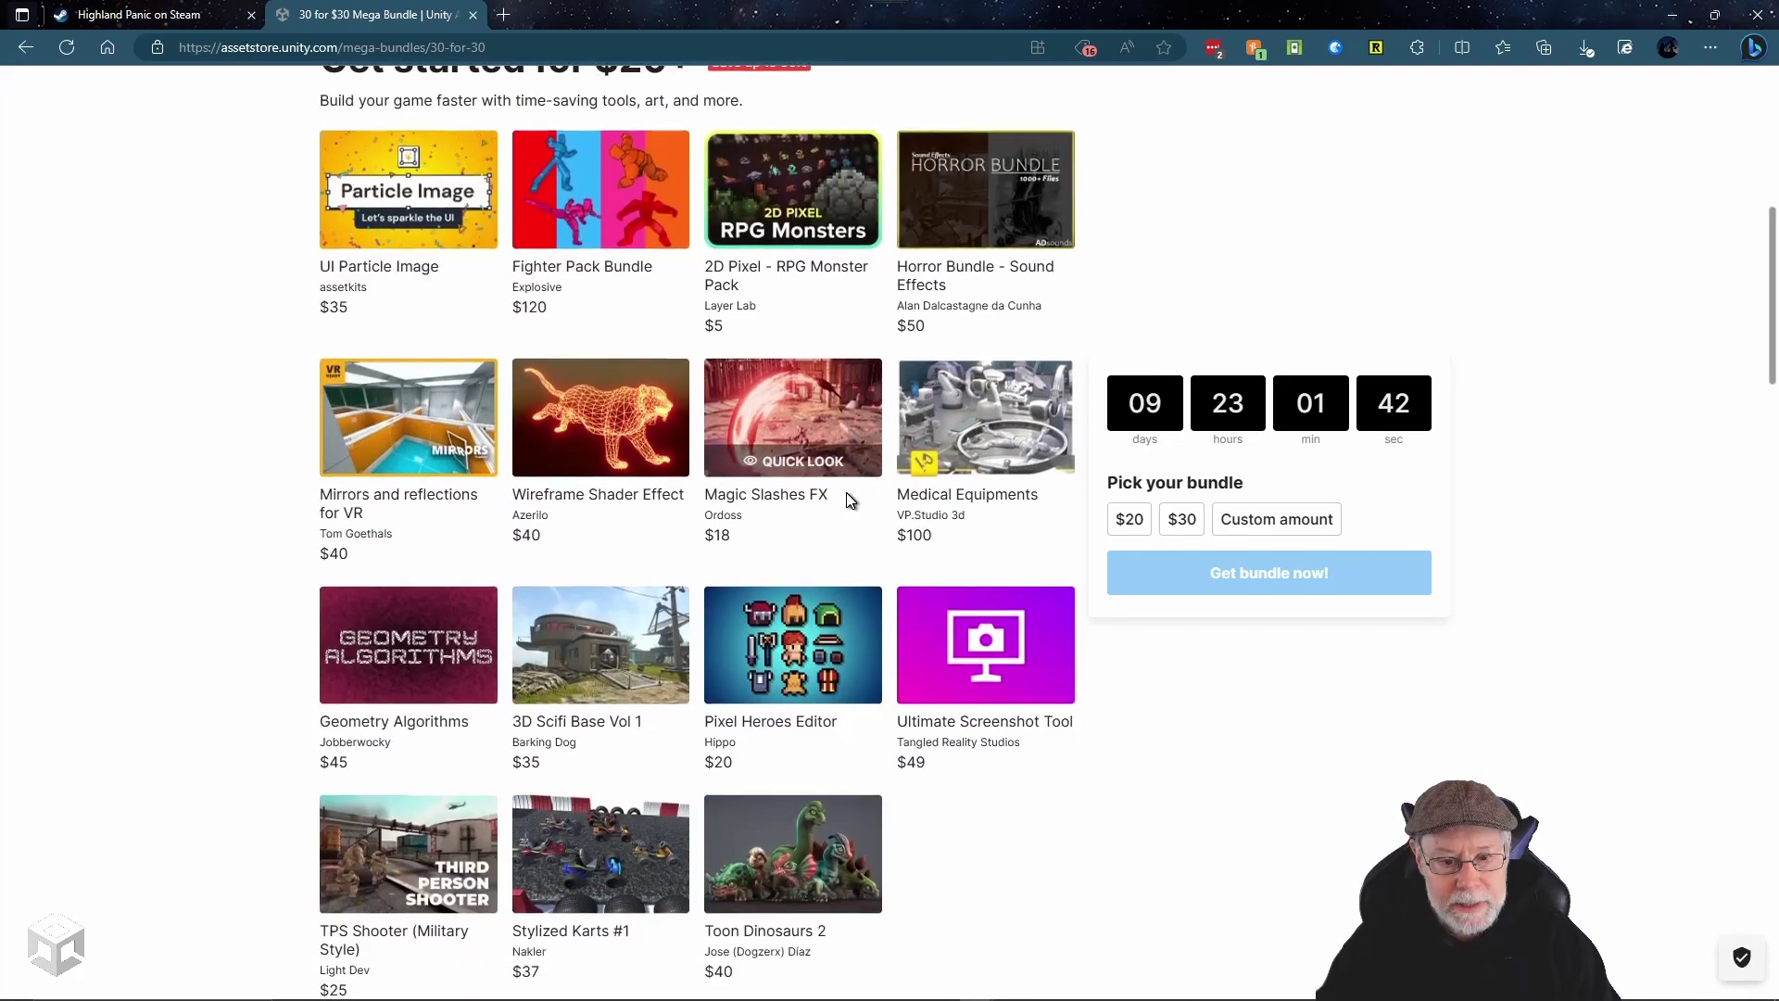
scroll(847, 500, "down", 3)
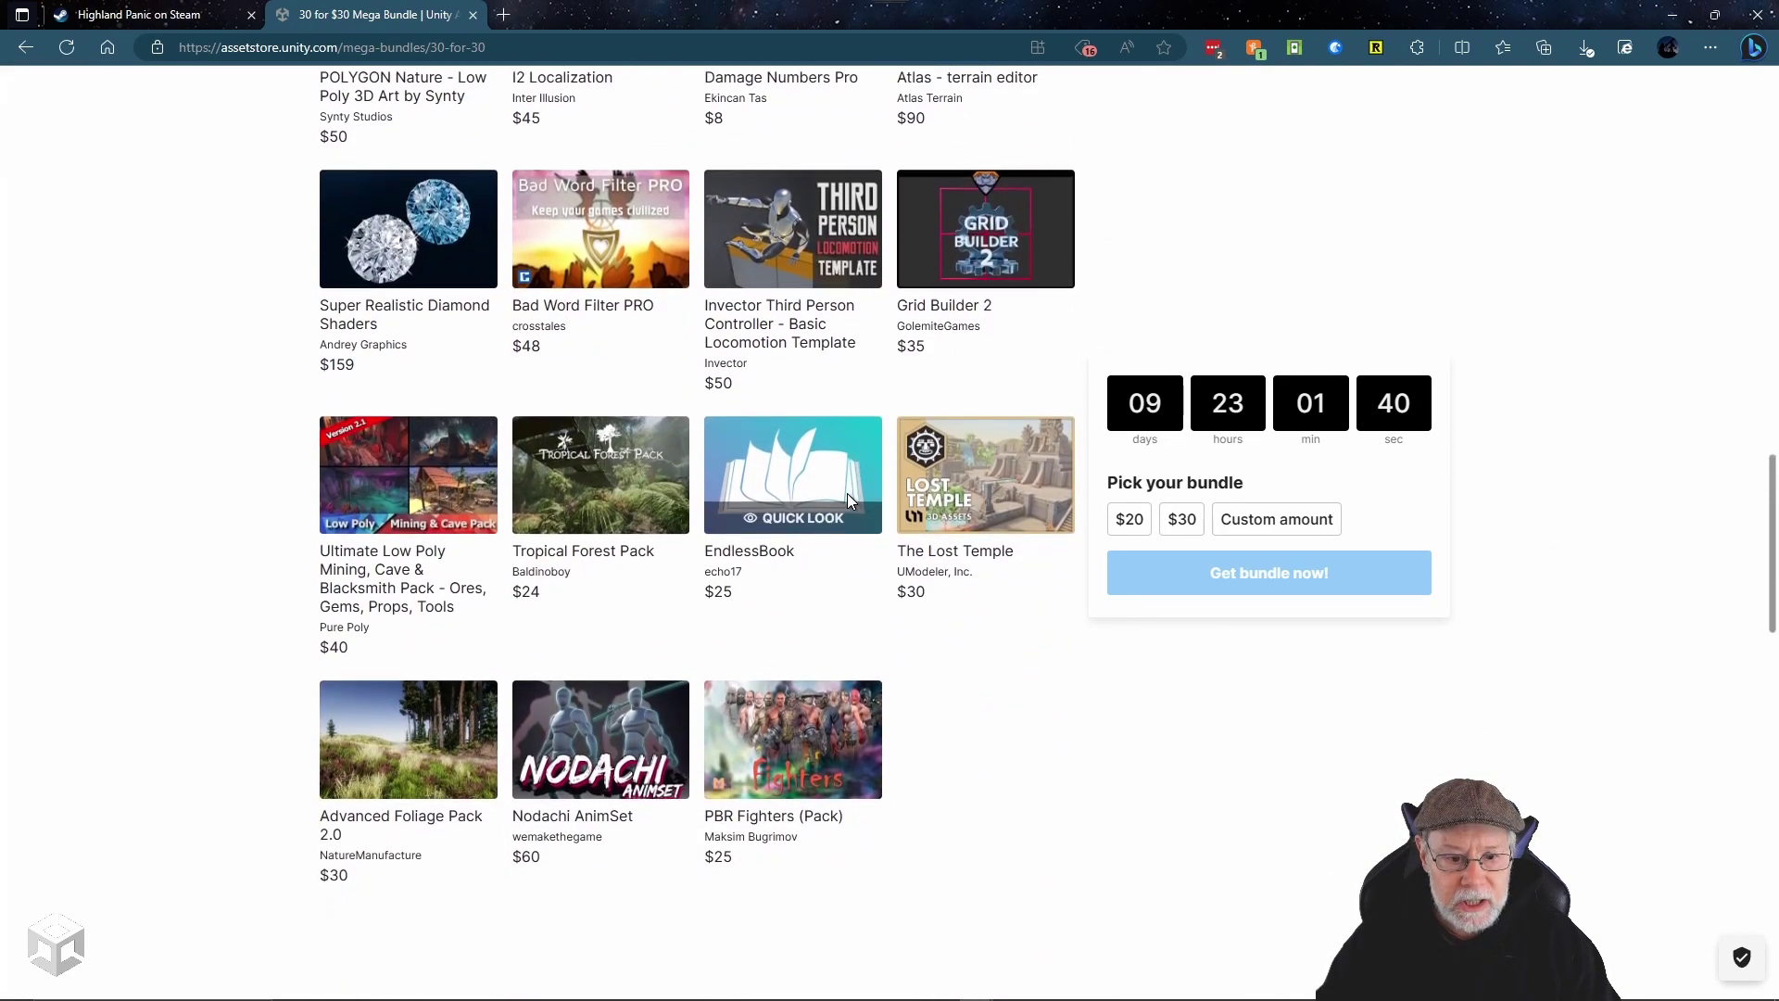
left_click(782, 515)
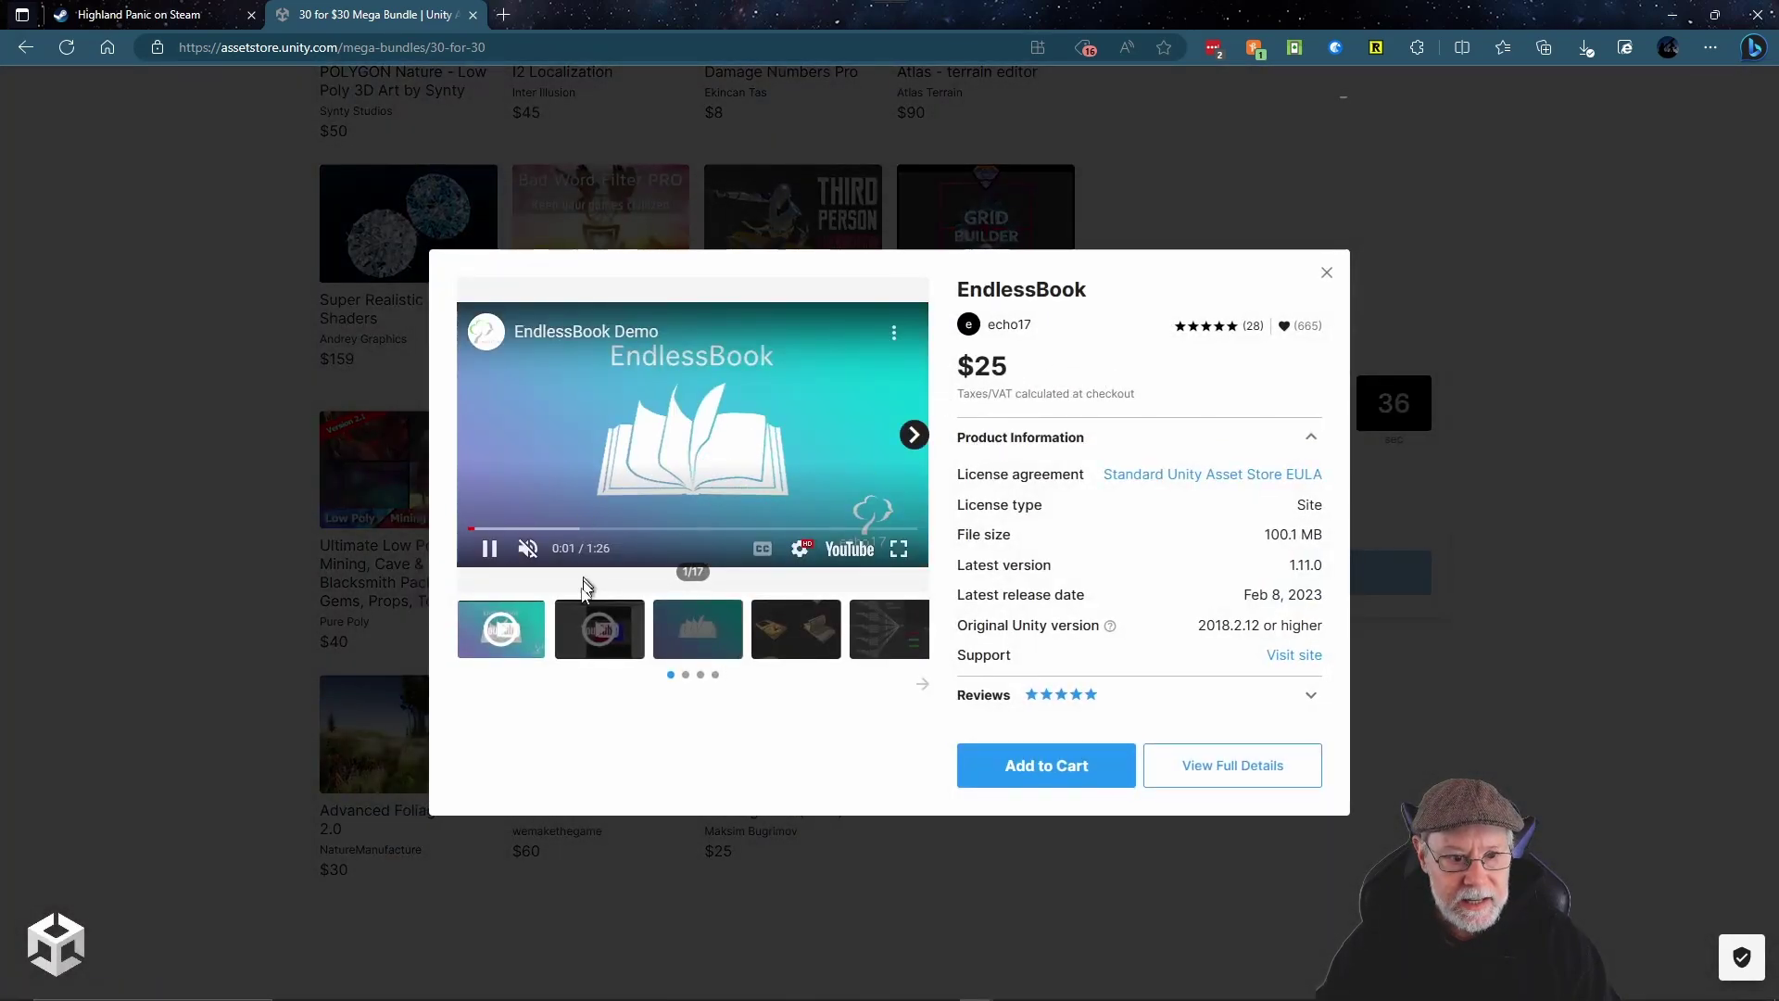
left_click(1240, 774)
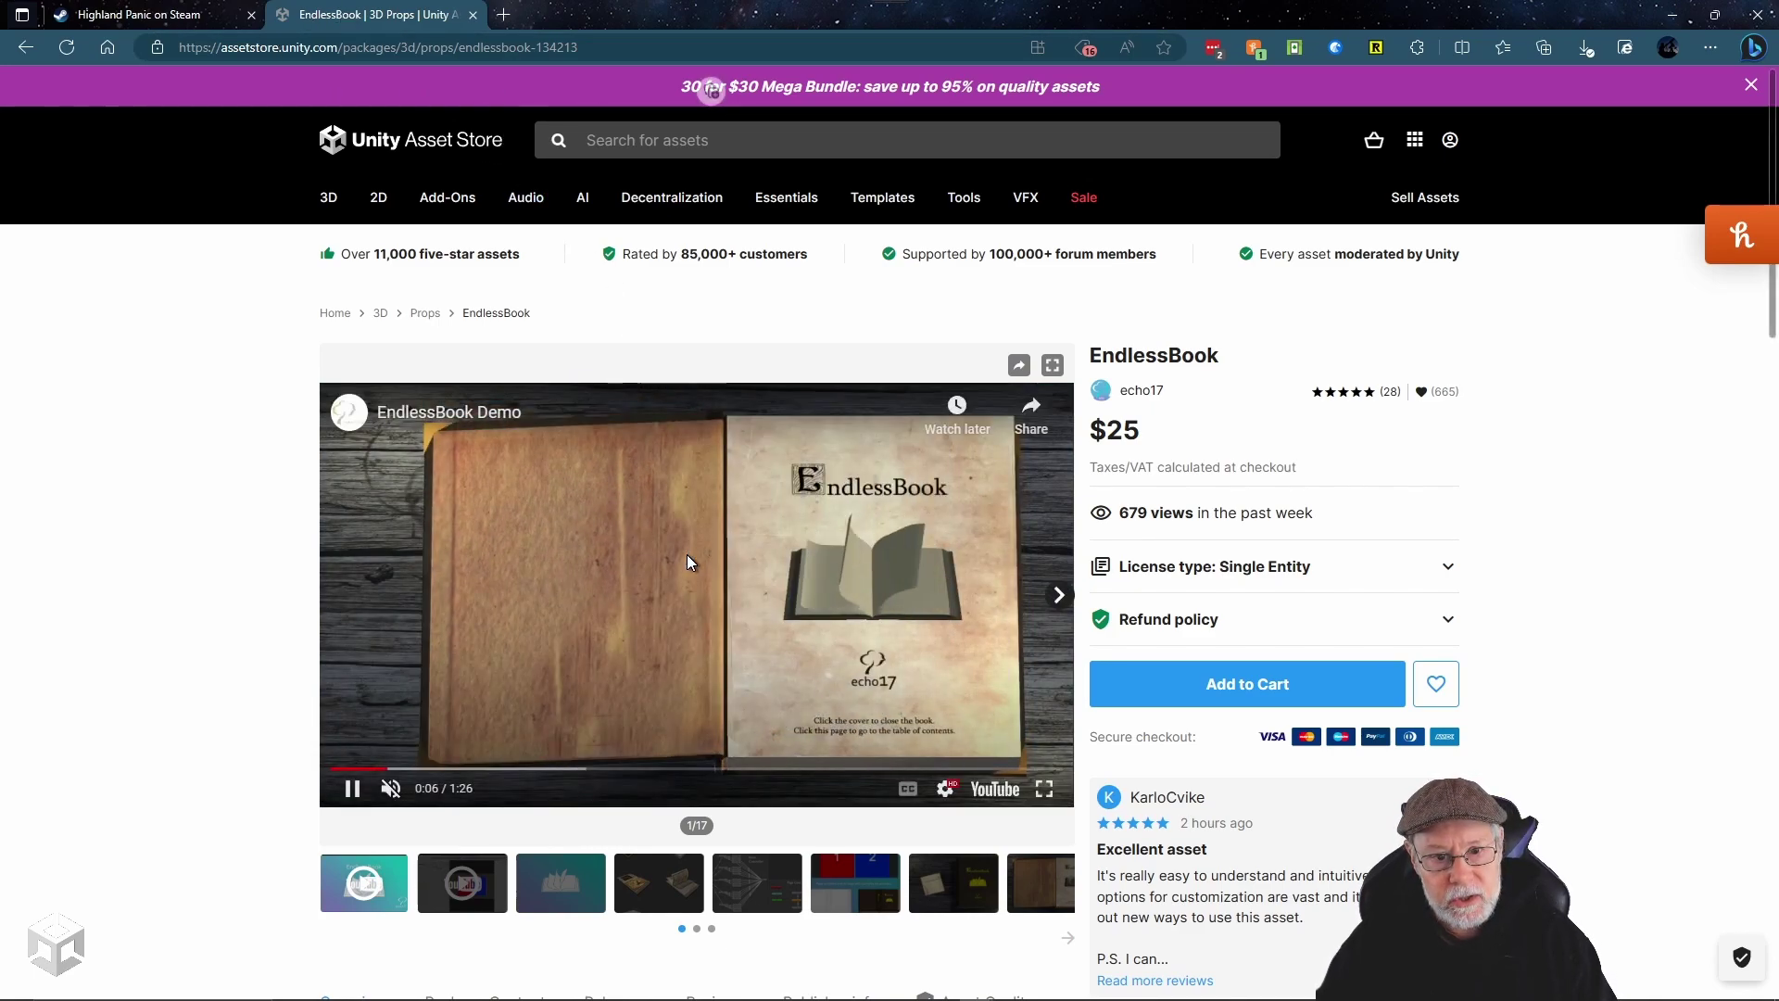
scroll(705, 621, "down", 3)
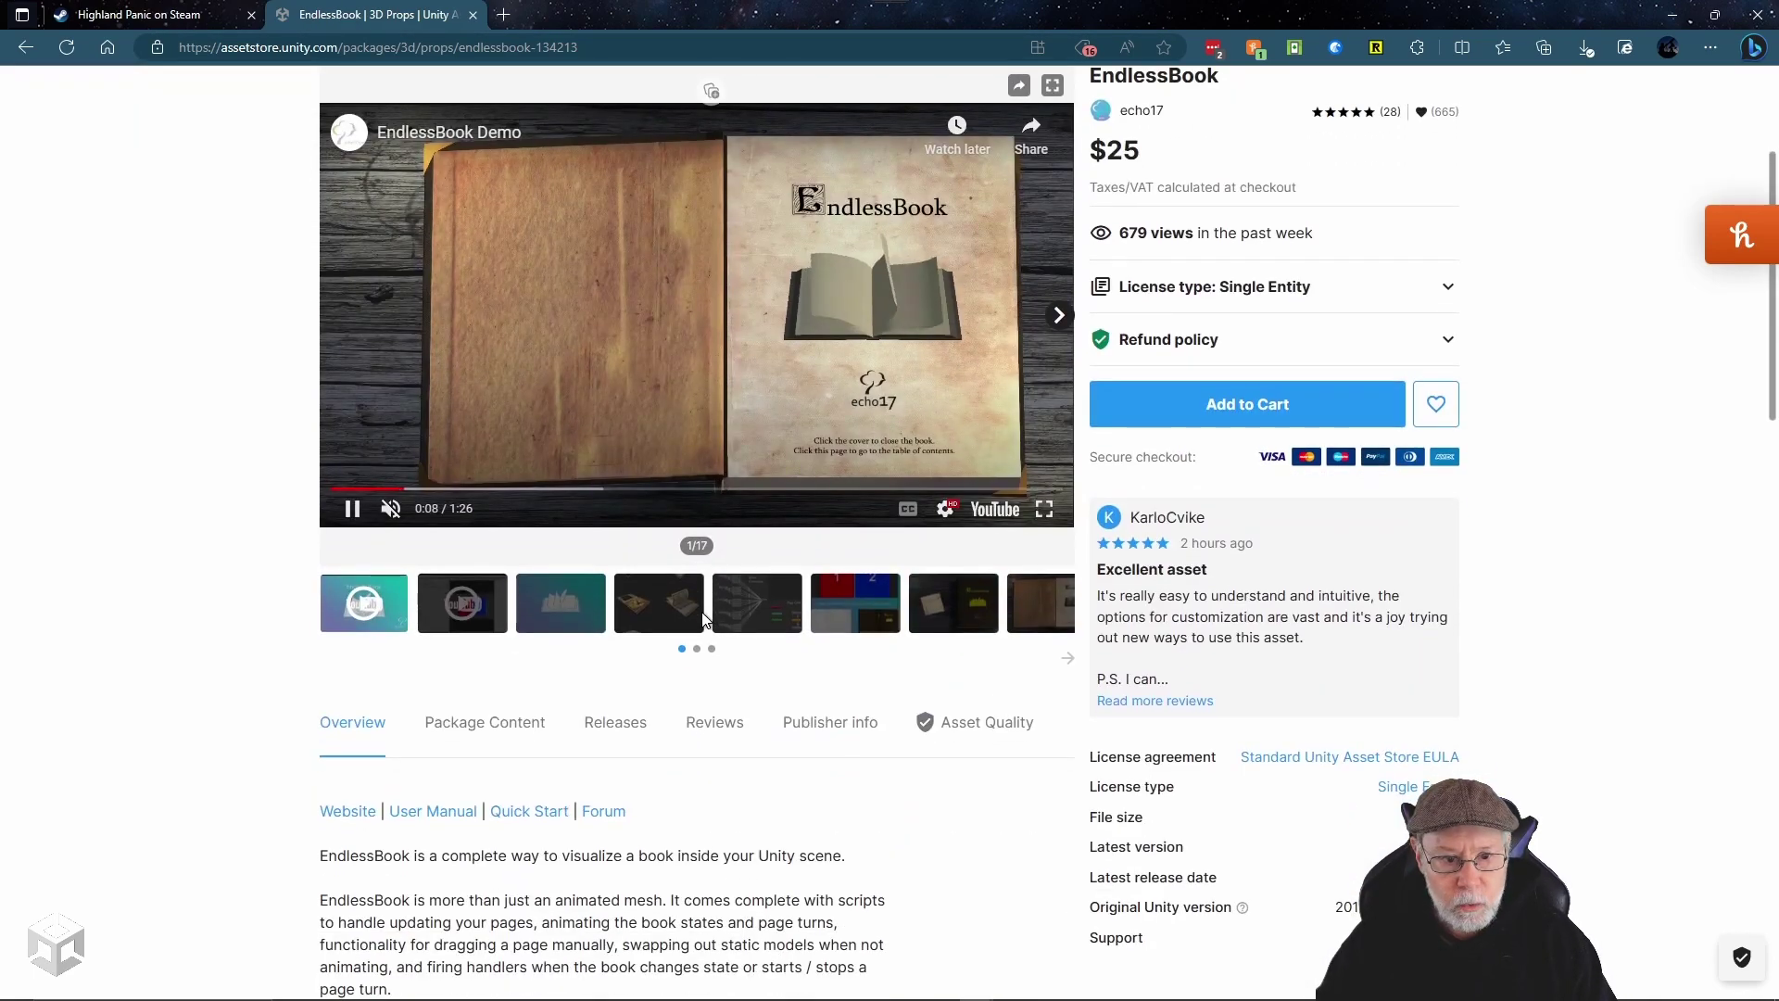
scroll(705, 616, "down", 5)
scroll(701, 609, "up", 8)
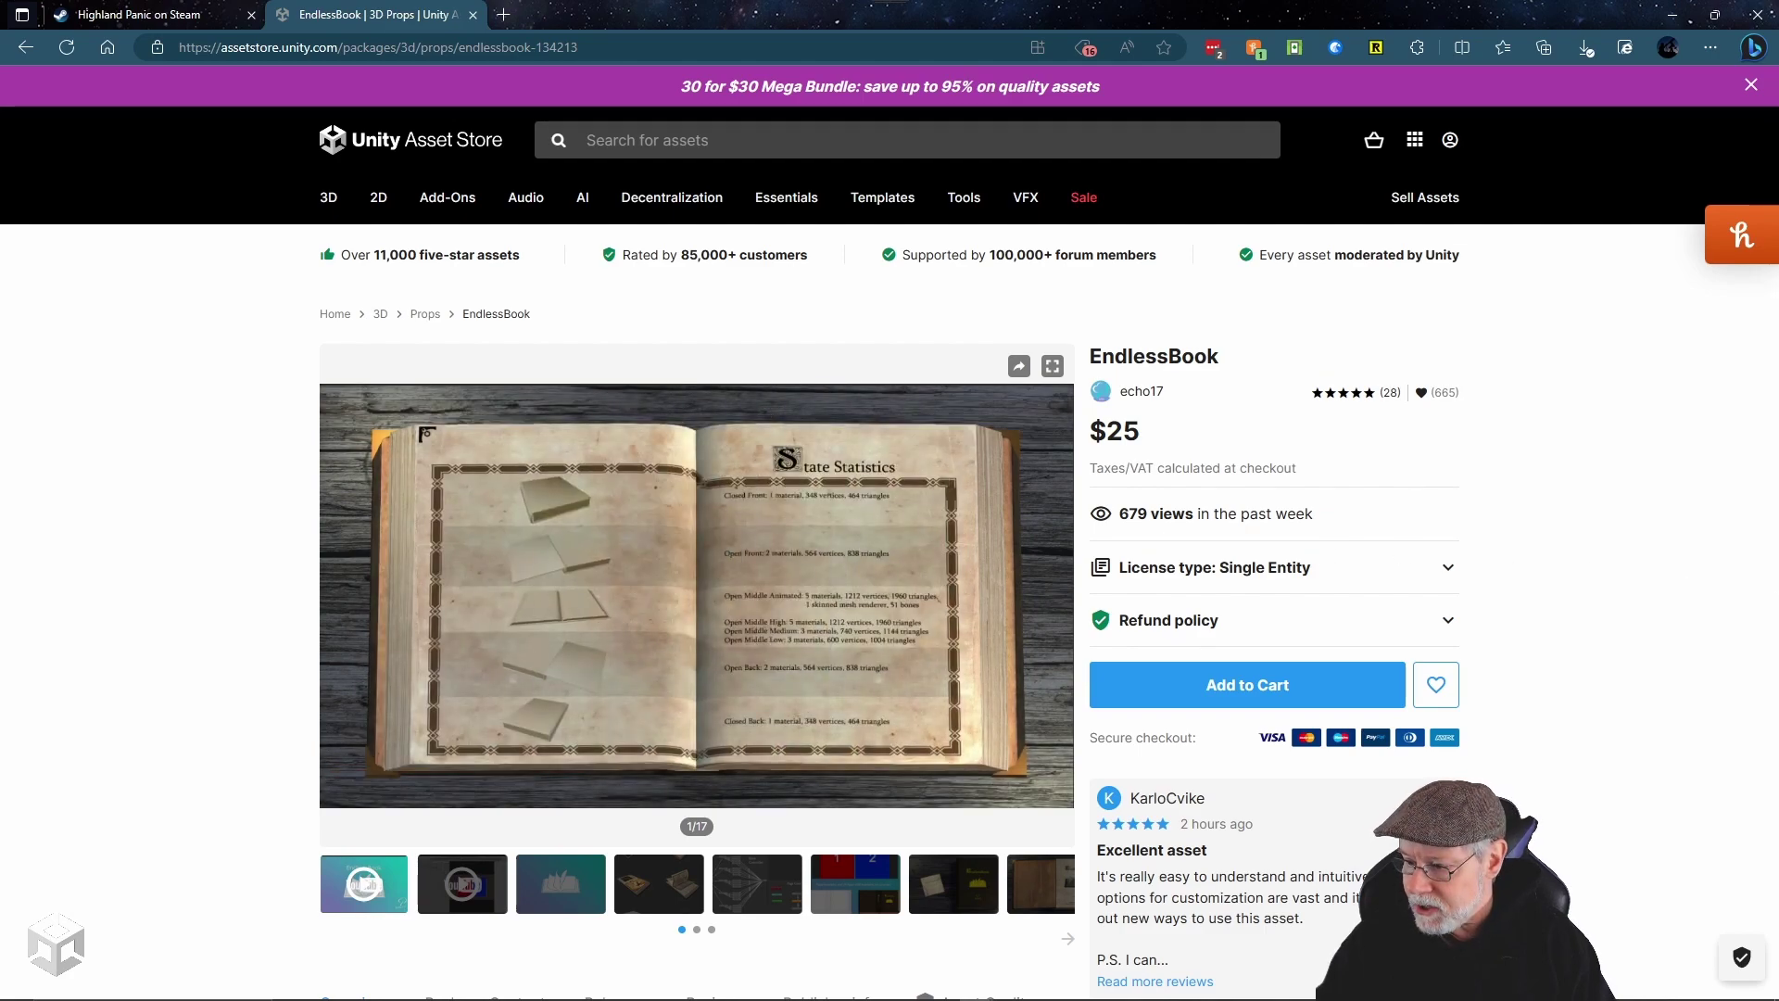
- Switch to the Unity editor, run the Highland Panic title scene and open the in-game tutorial
key("alt+Tab")
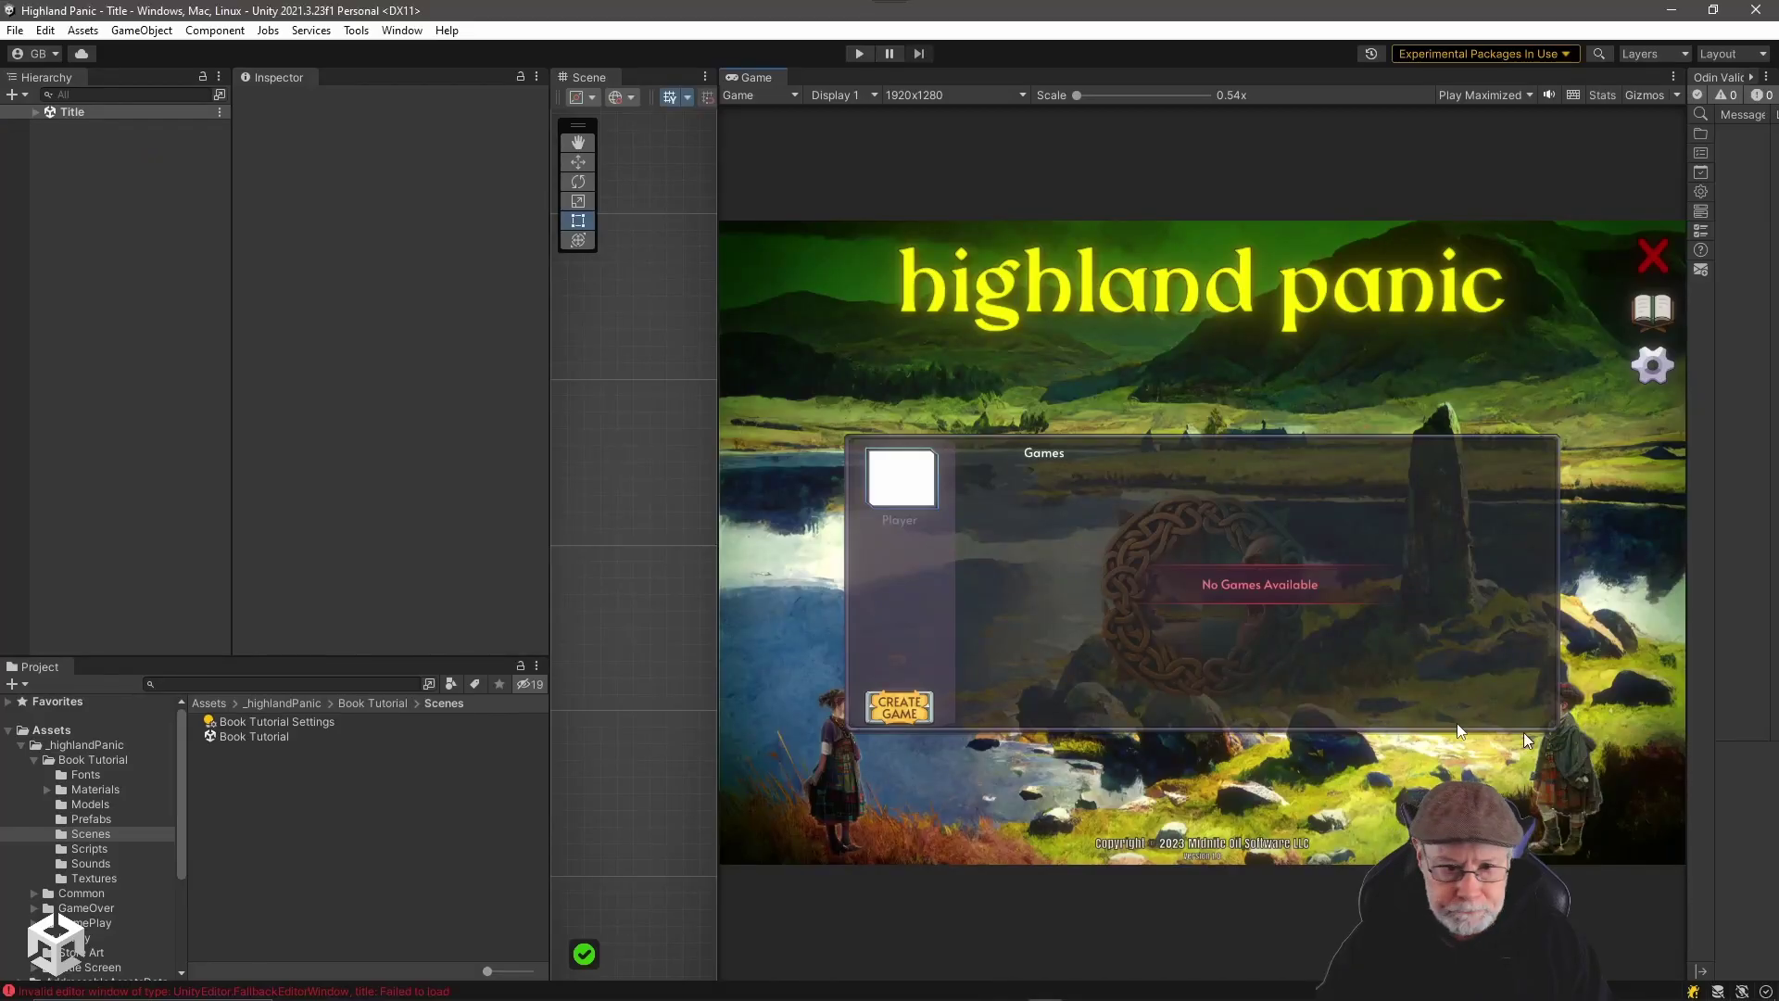
left_click(856, 53)
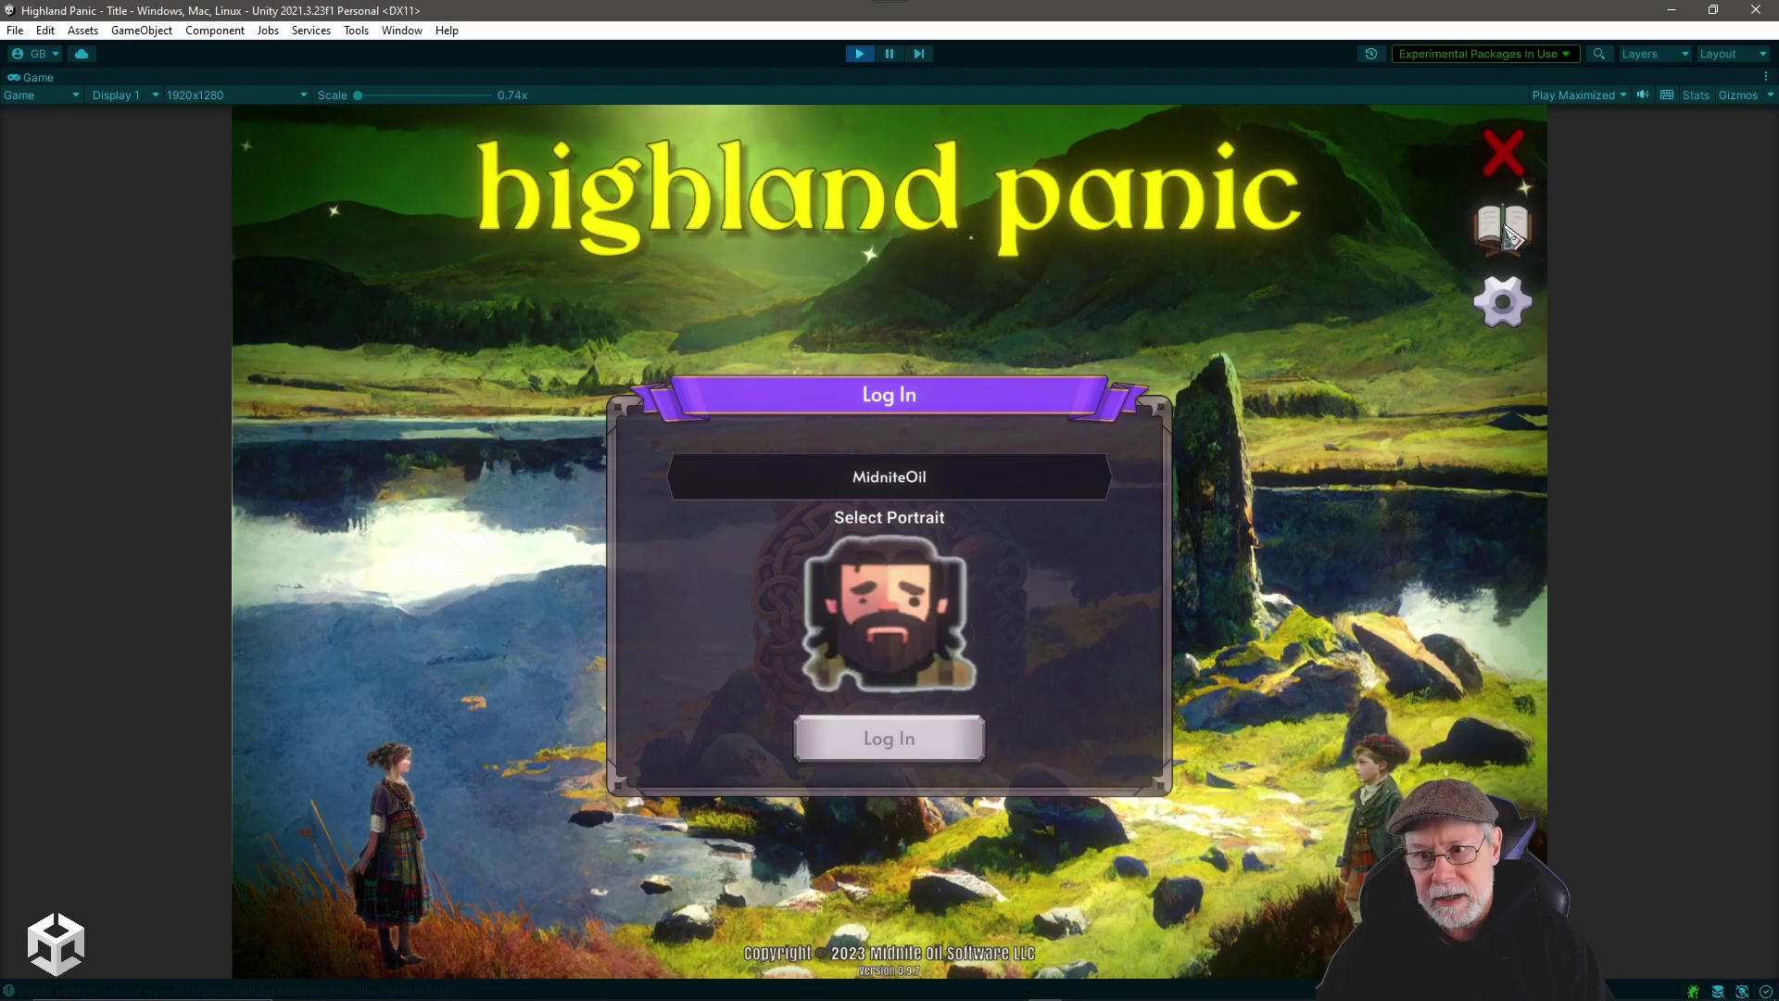
left_click(1509, 231)
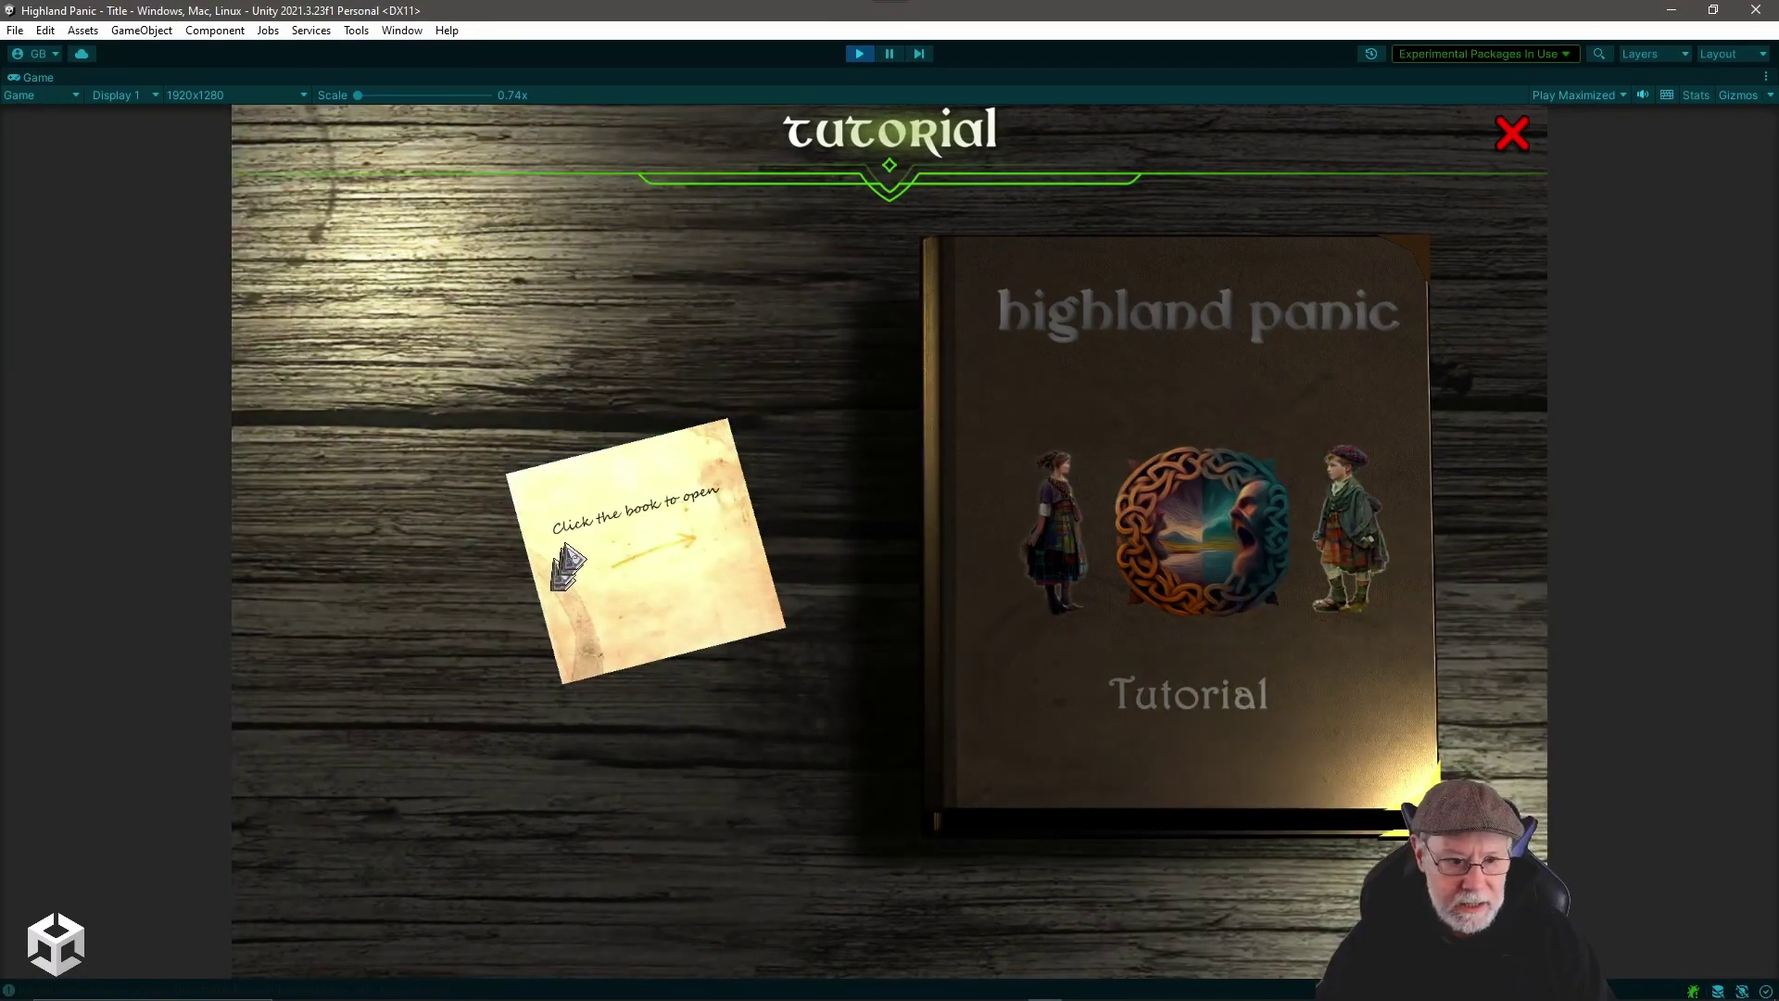
- Open the tutorial book to its table of contents, visit the Ending the Round chapter and return to the contents
left_click(1311, 656)
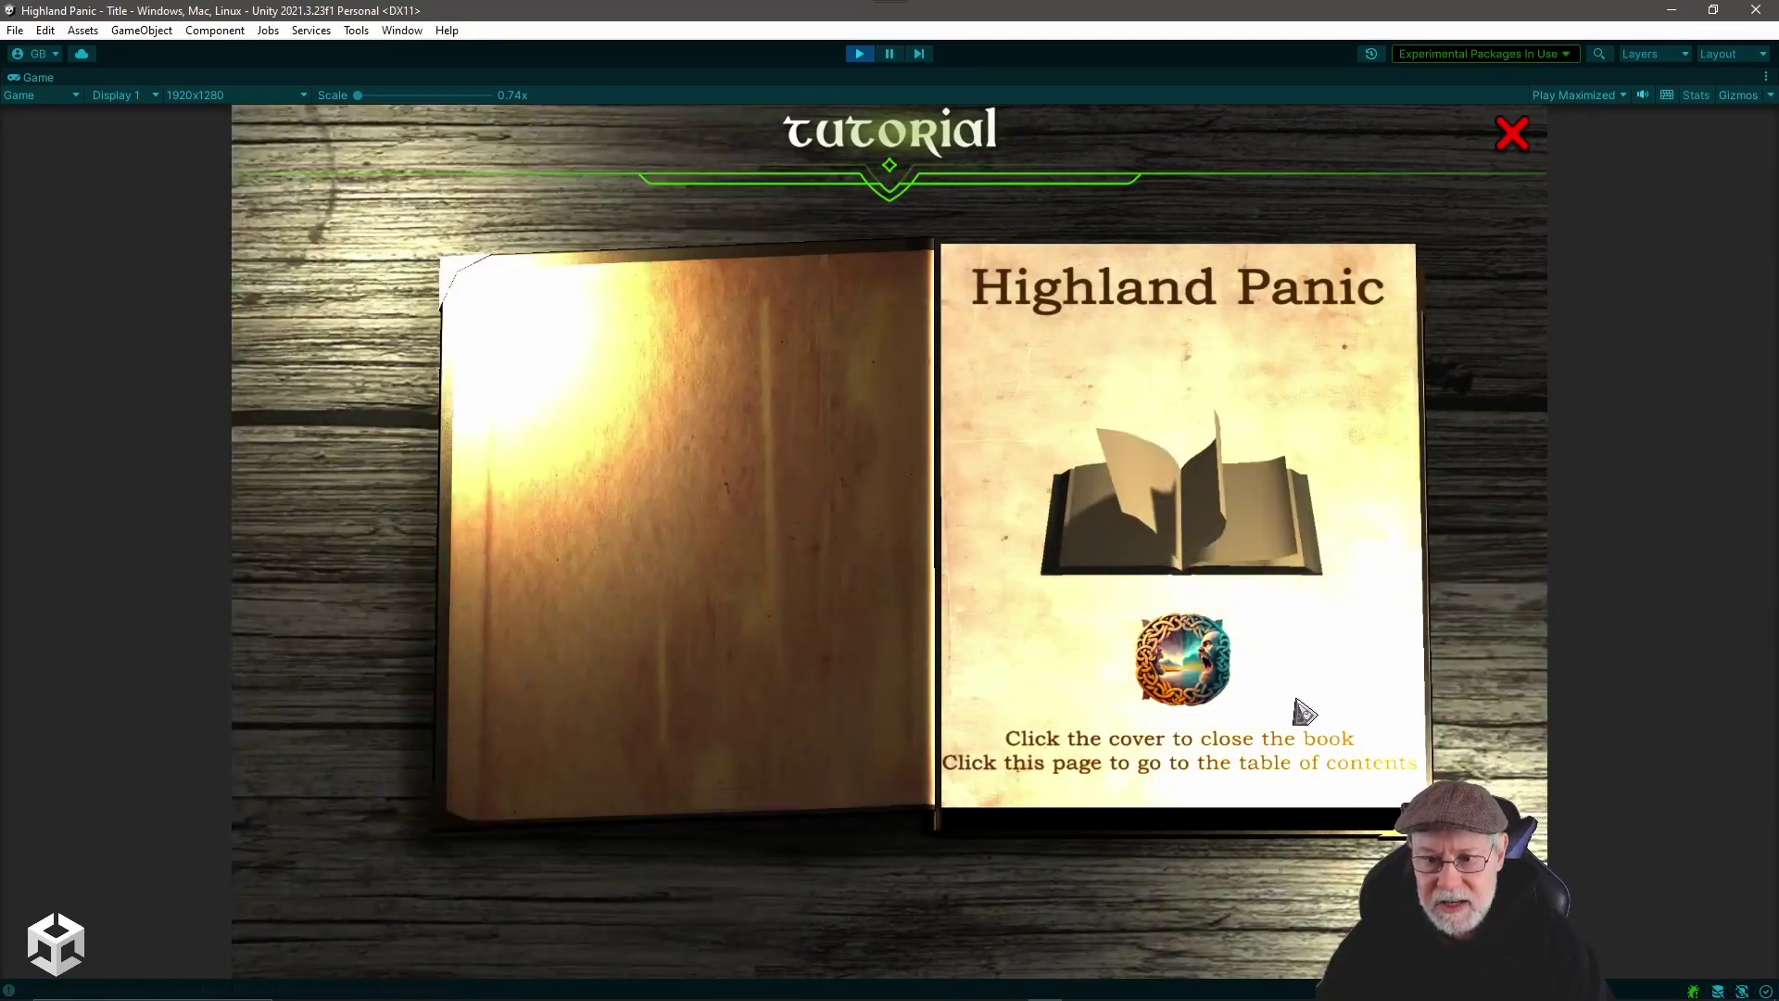
left_click(1298, 710)
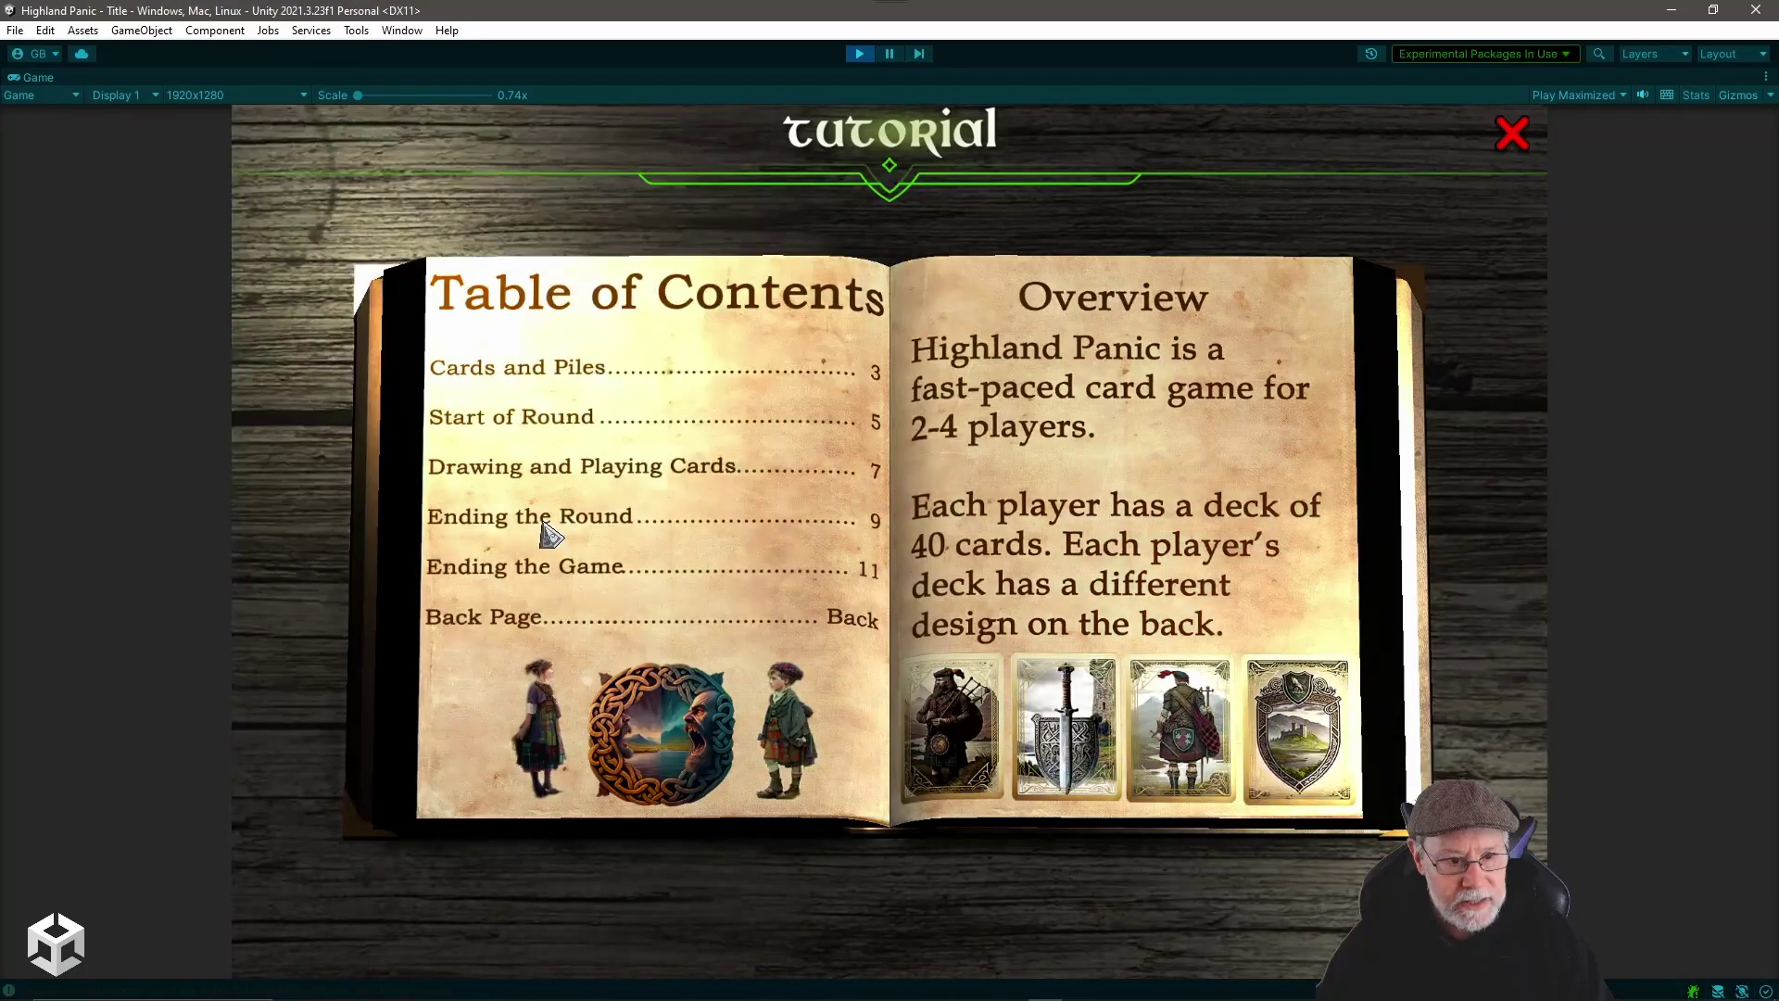
left_click(549, 519)
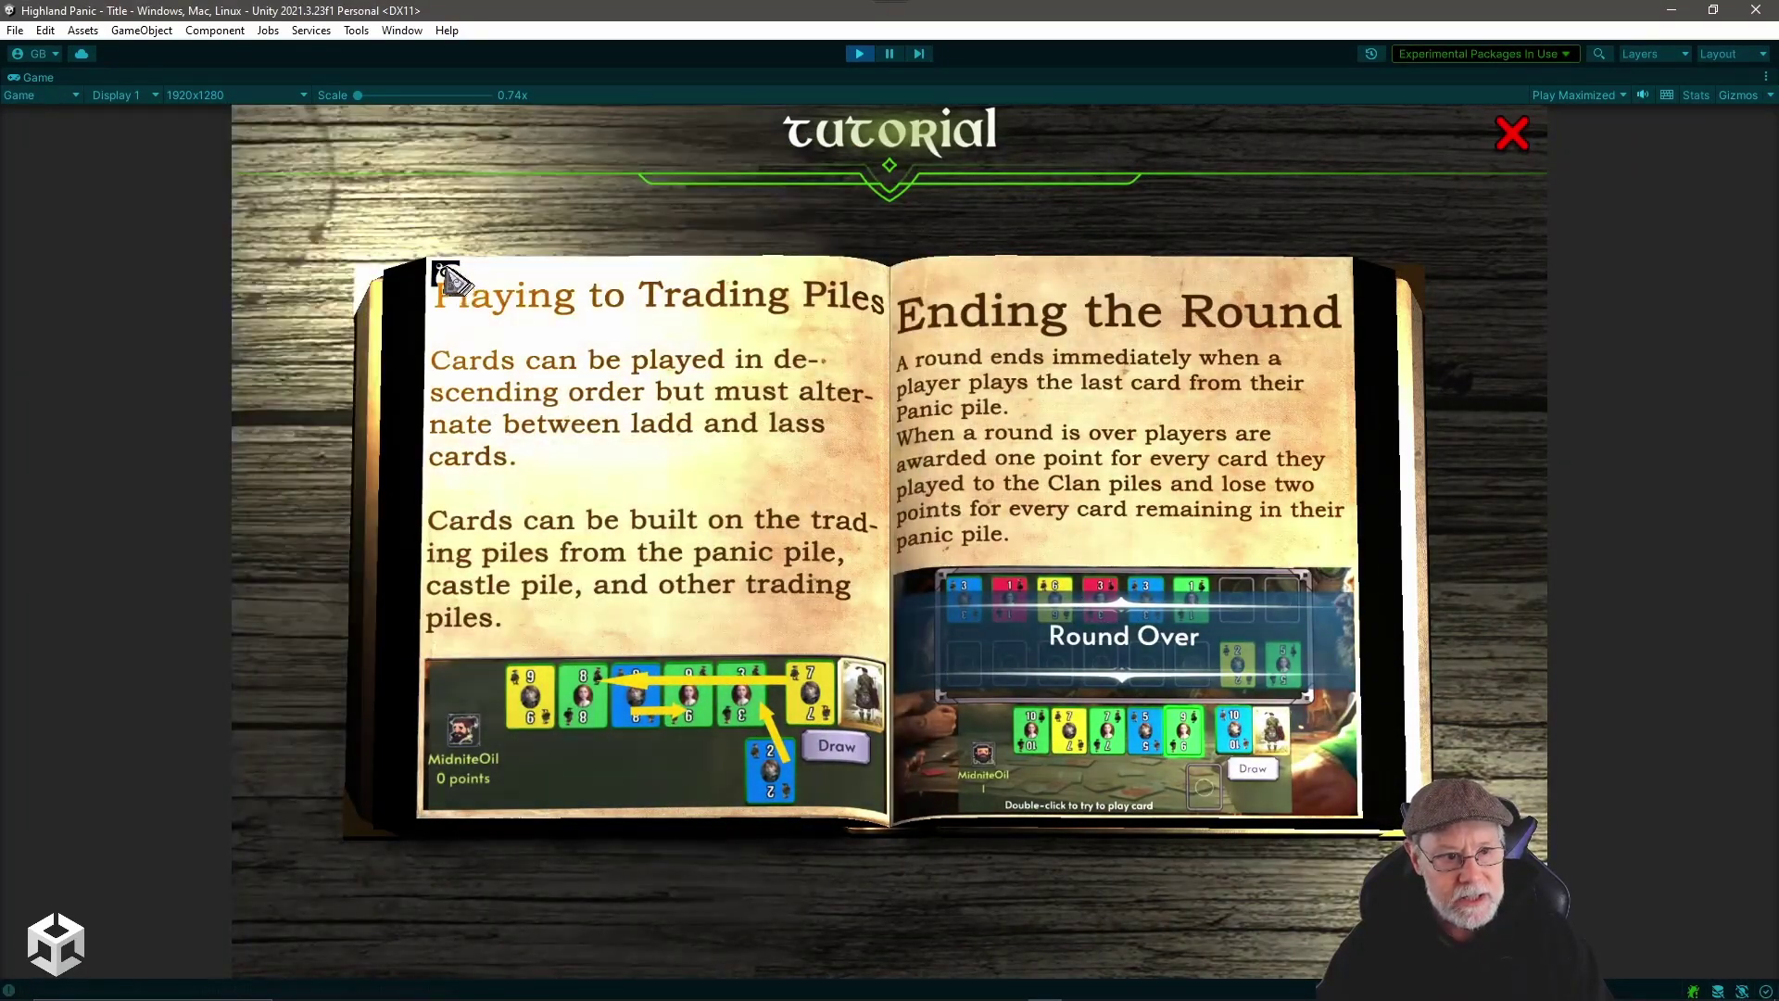
left_click(445, 275)
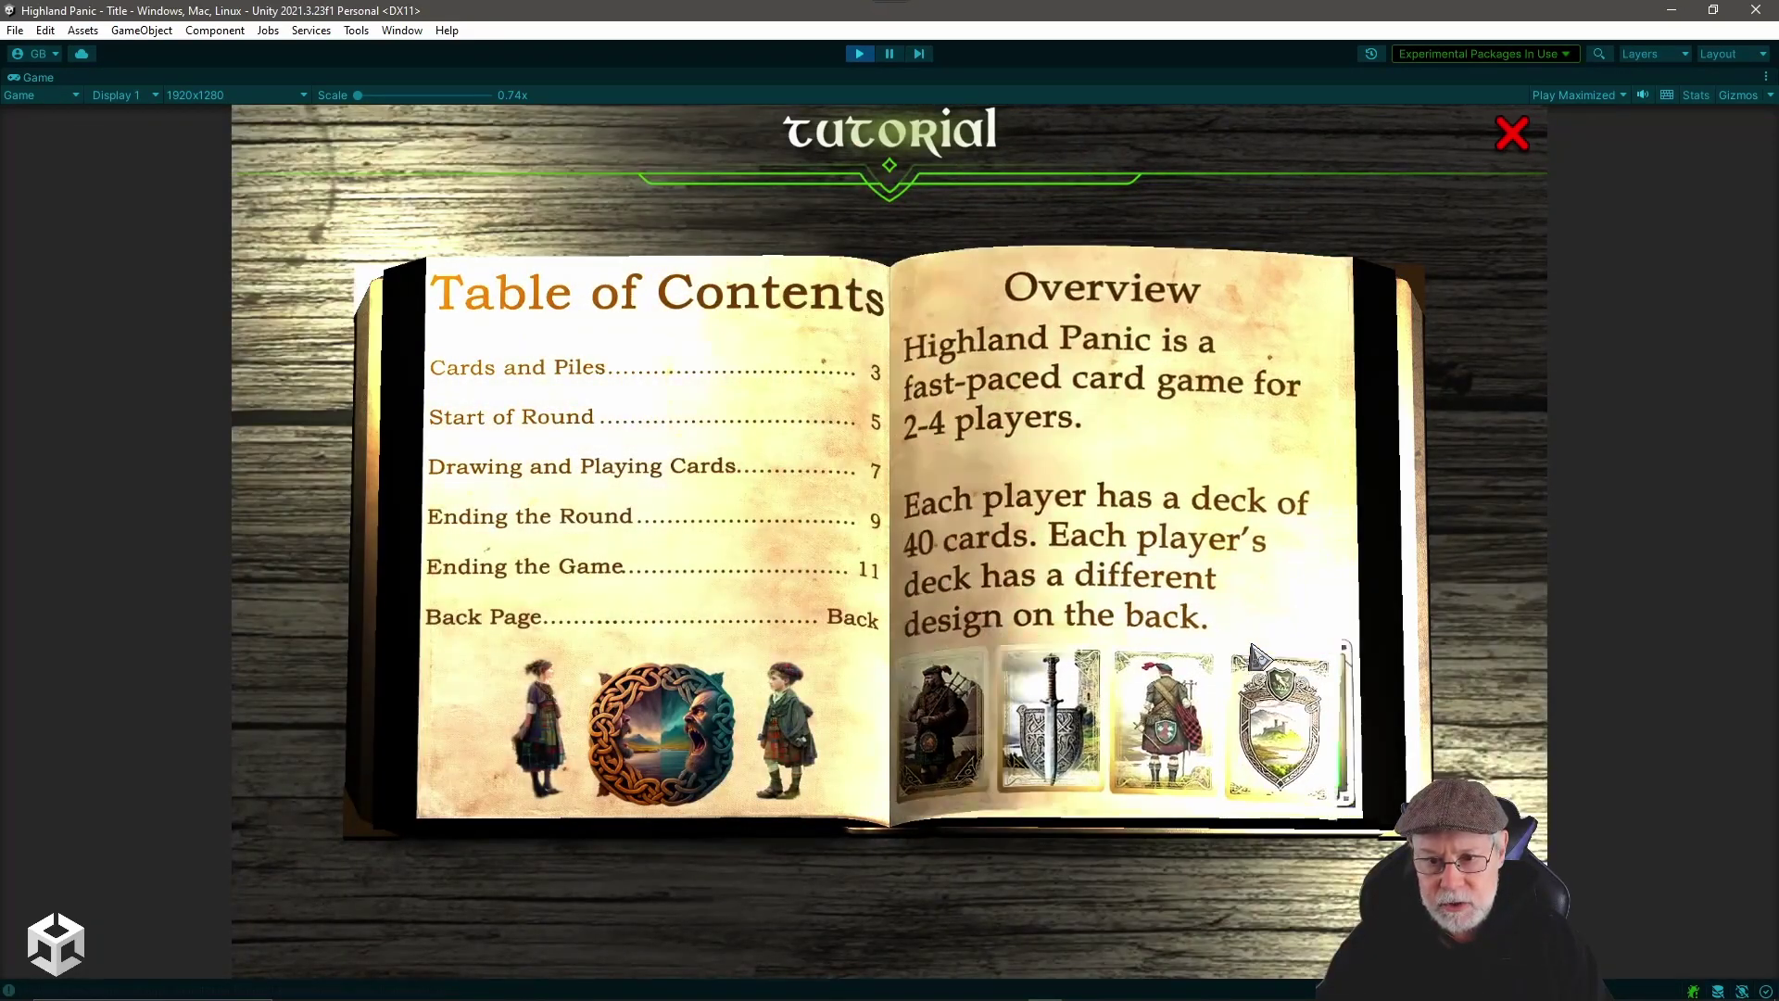
- Turn through all the tutorial book's pages from the table of contents to the end and close the back cover
left_click(1253, 658)
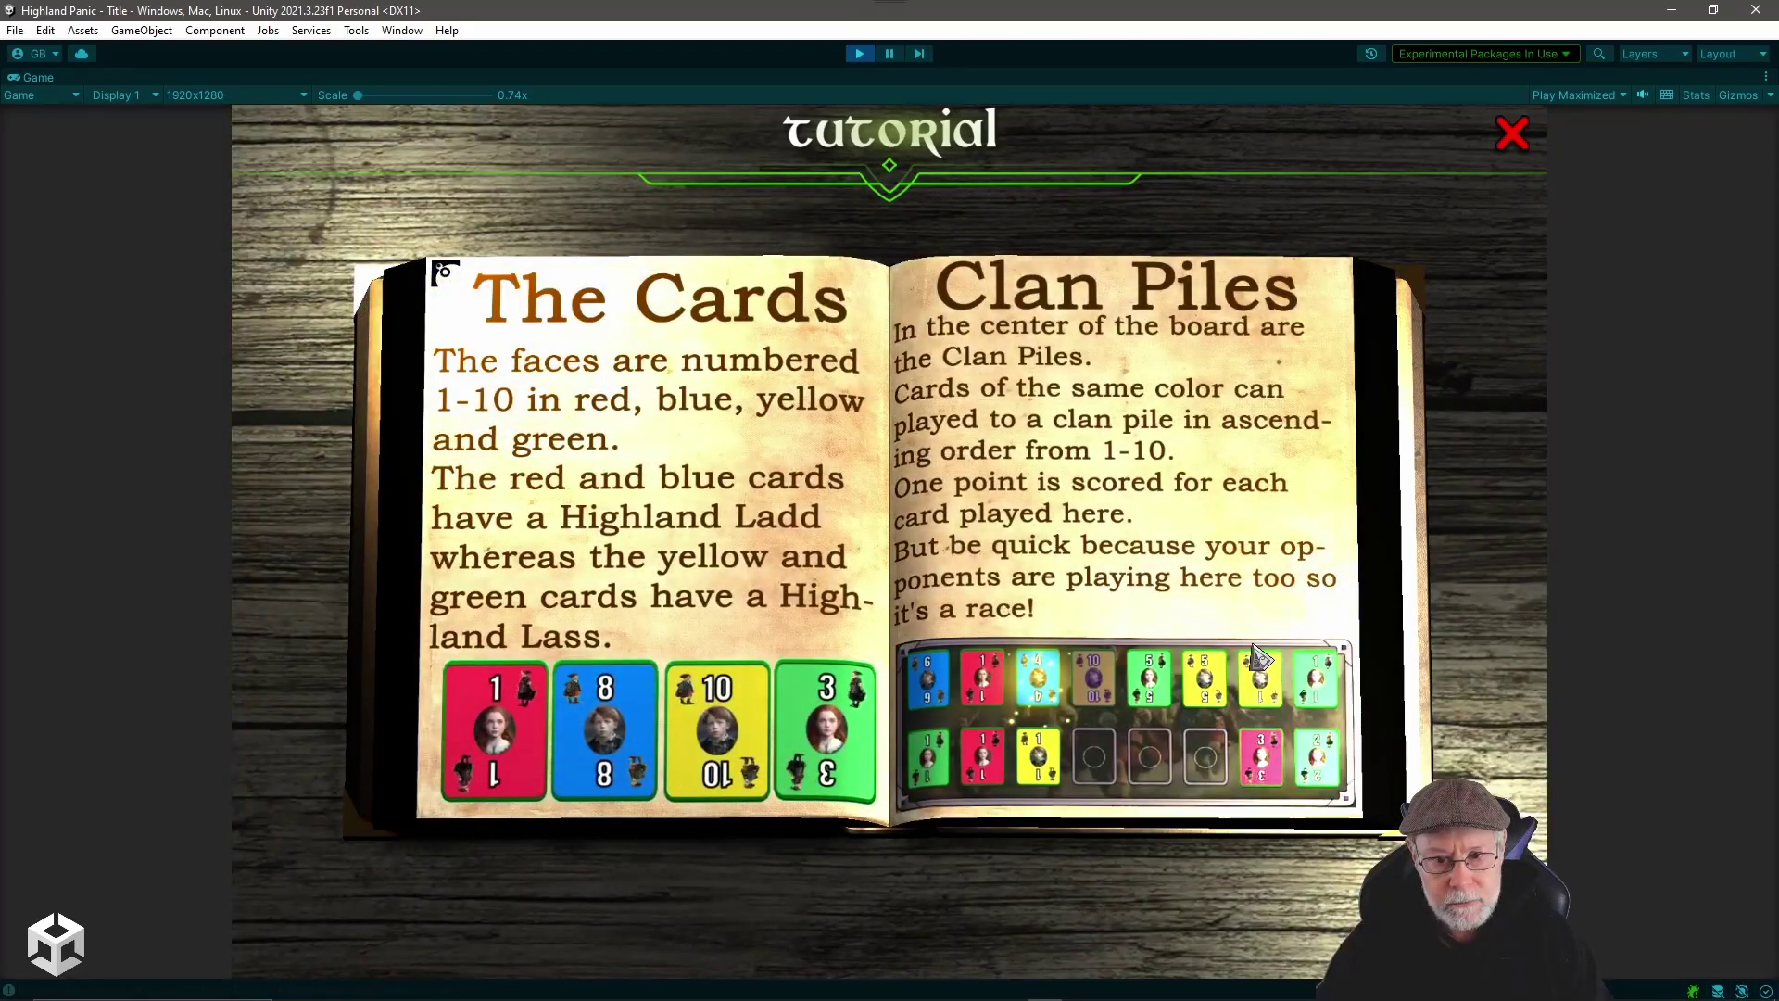
left_click(1253, 658)
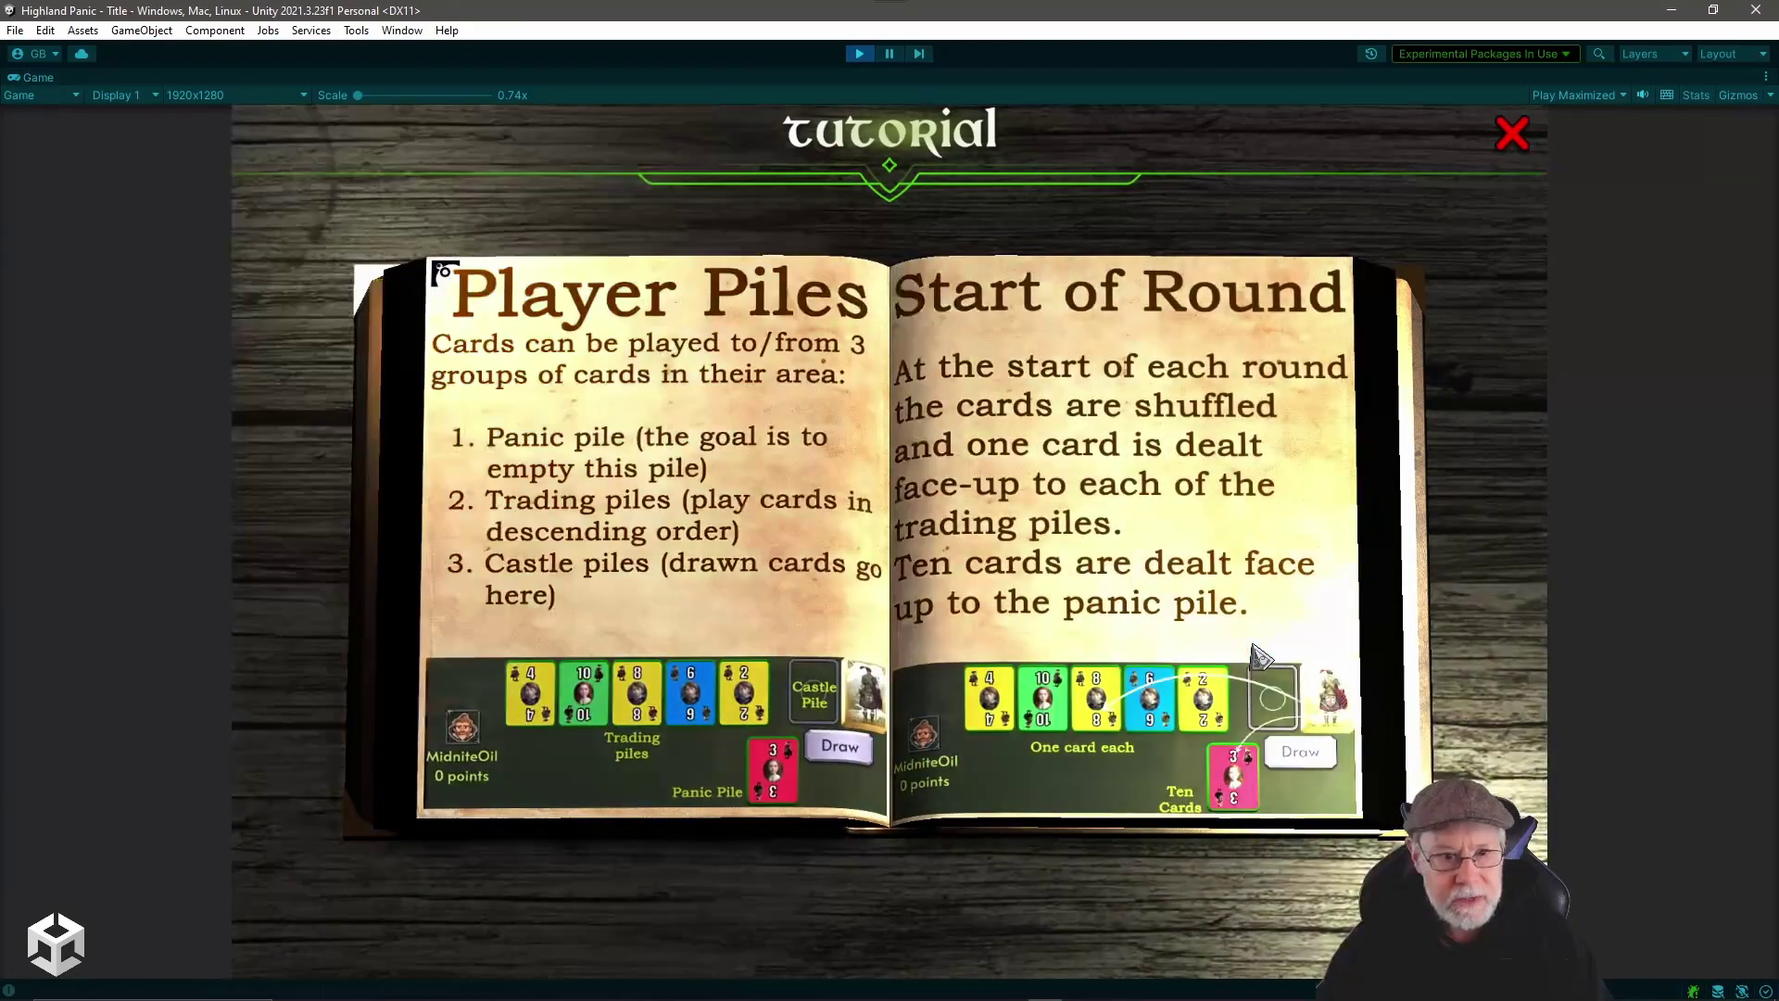
left_click(1260, 656)
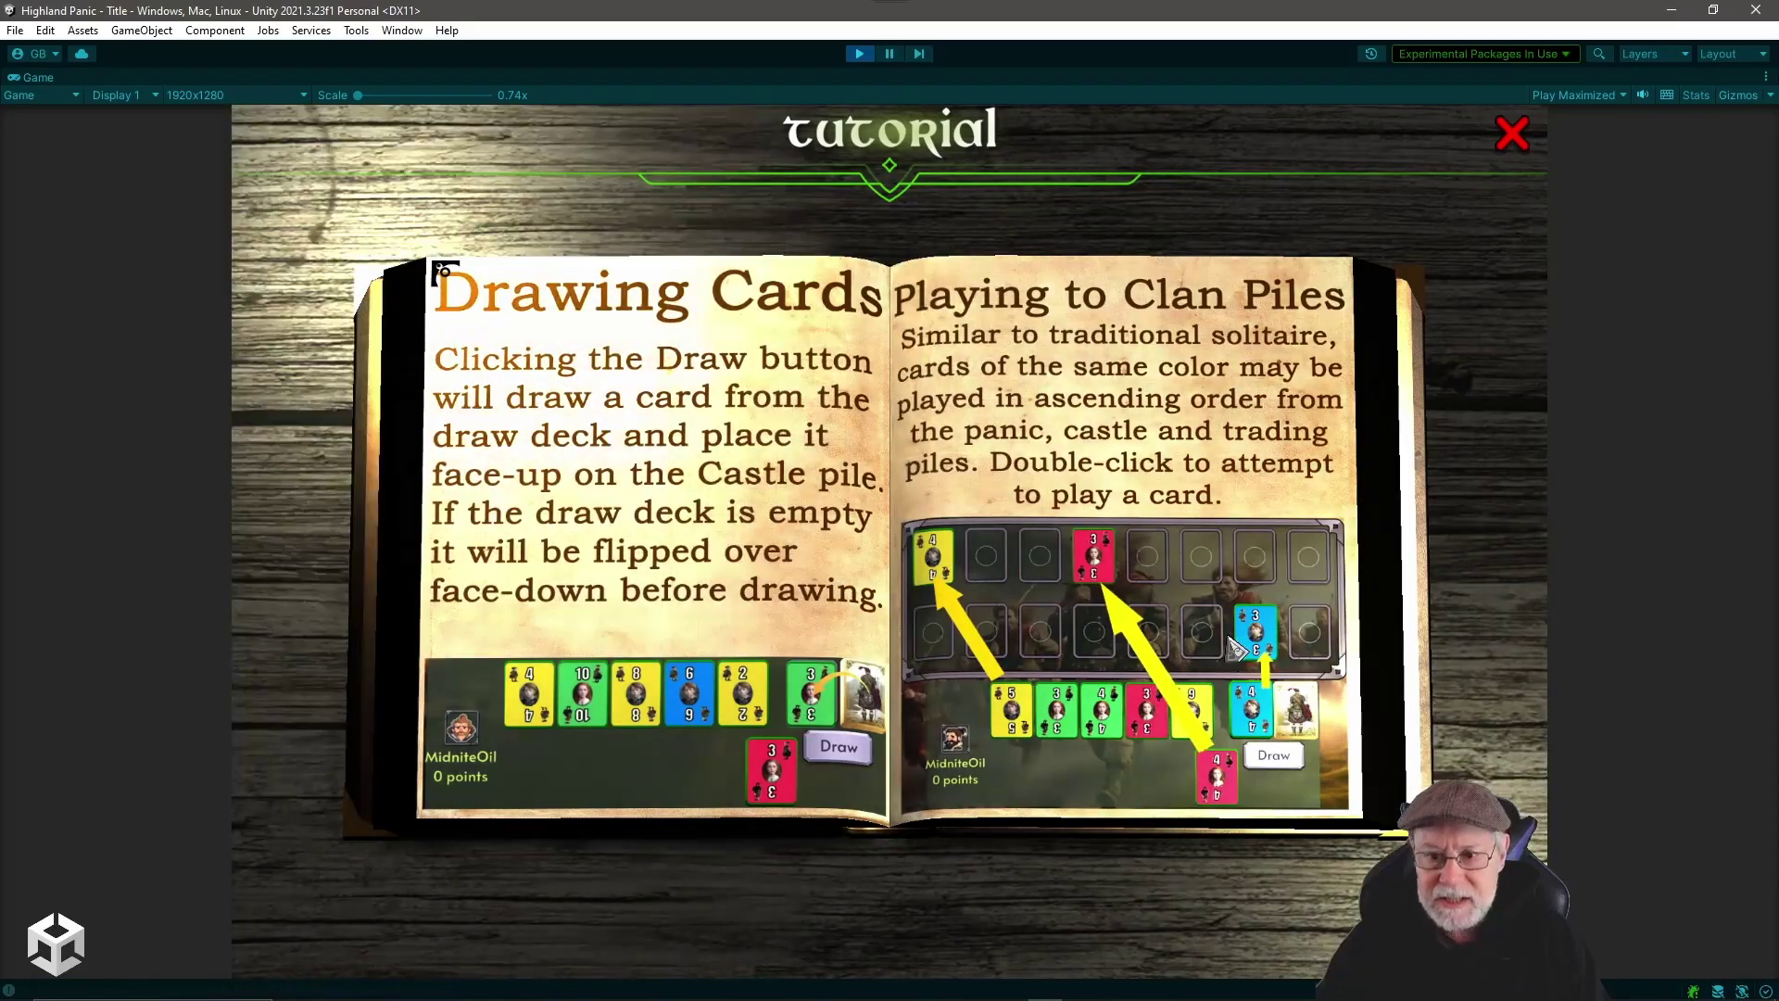
left_click(1238, 646)
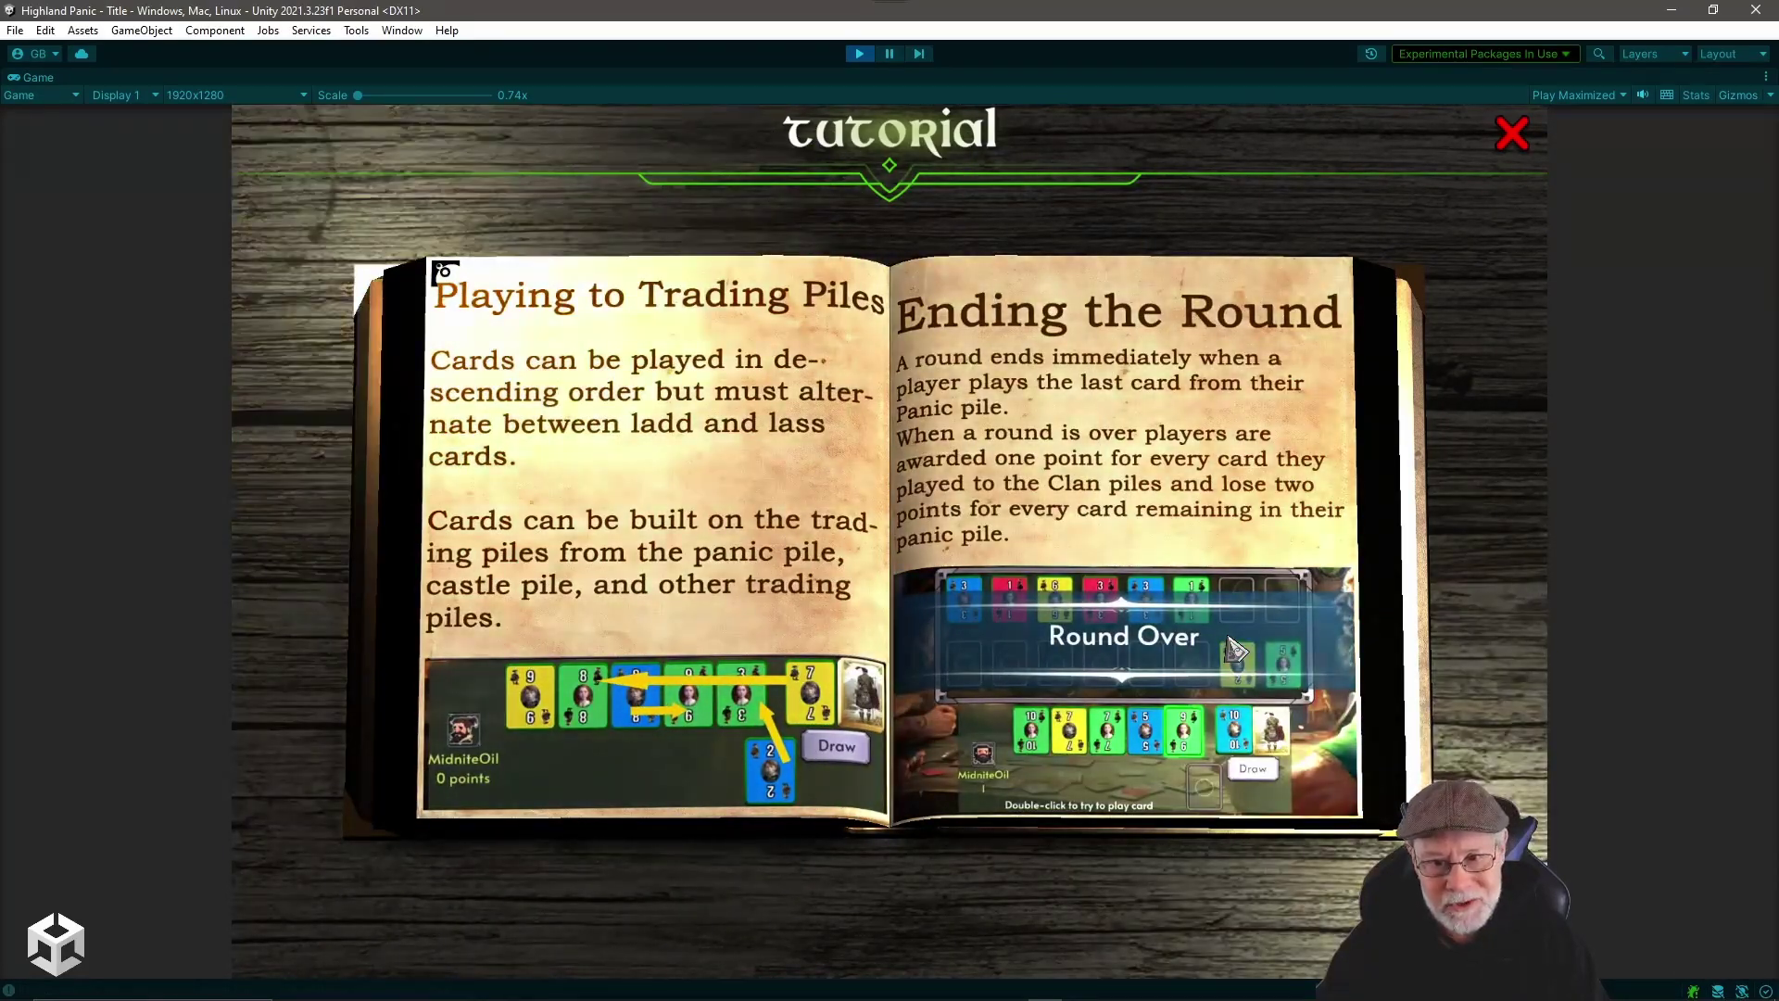
left_click(1237, 646)
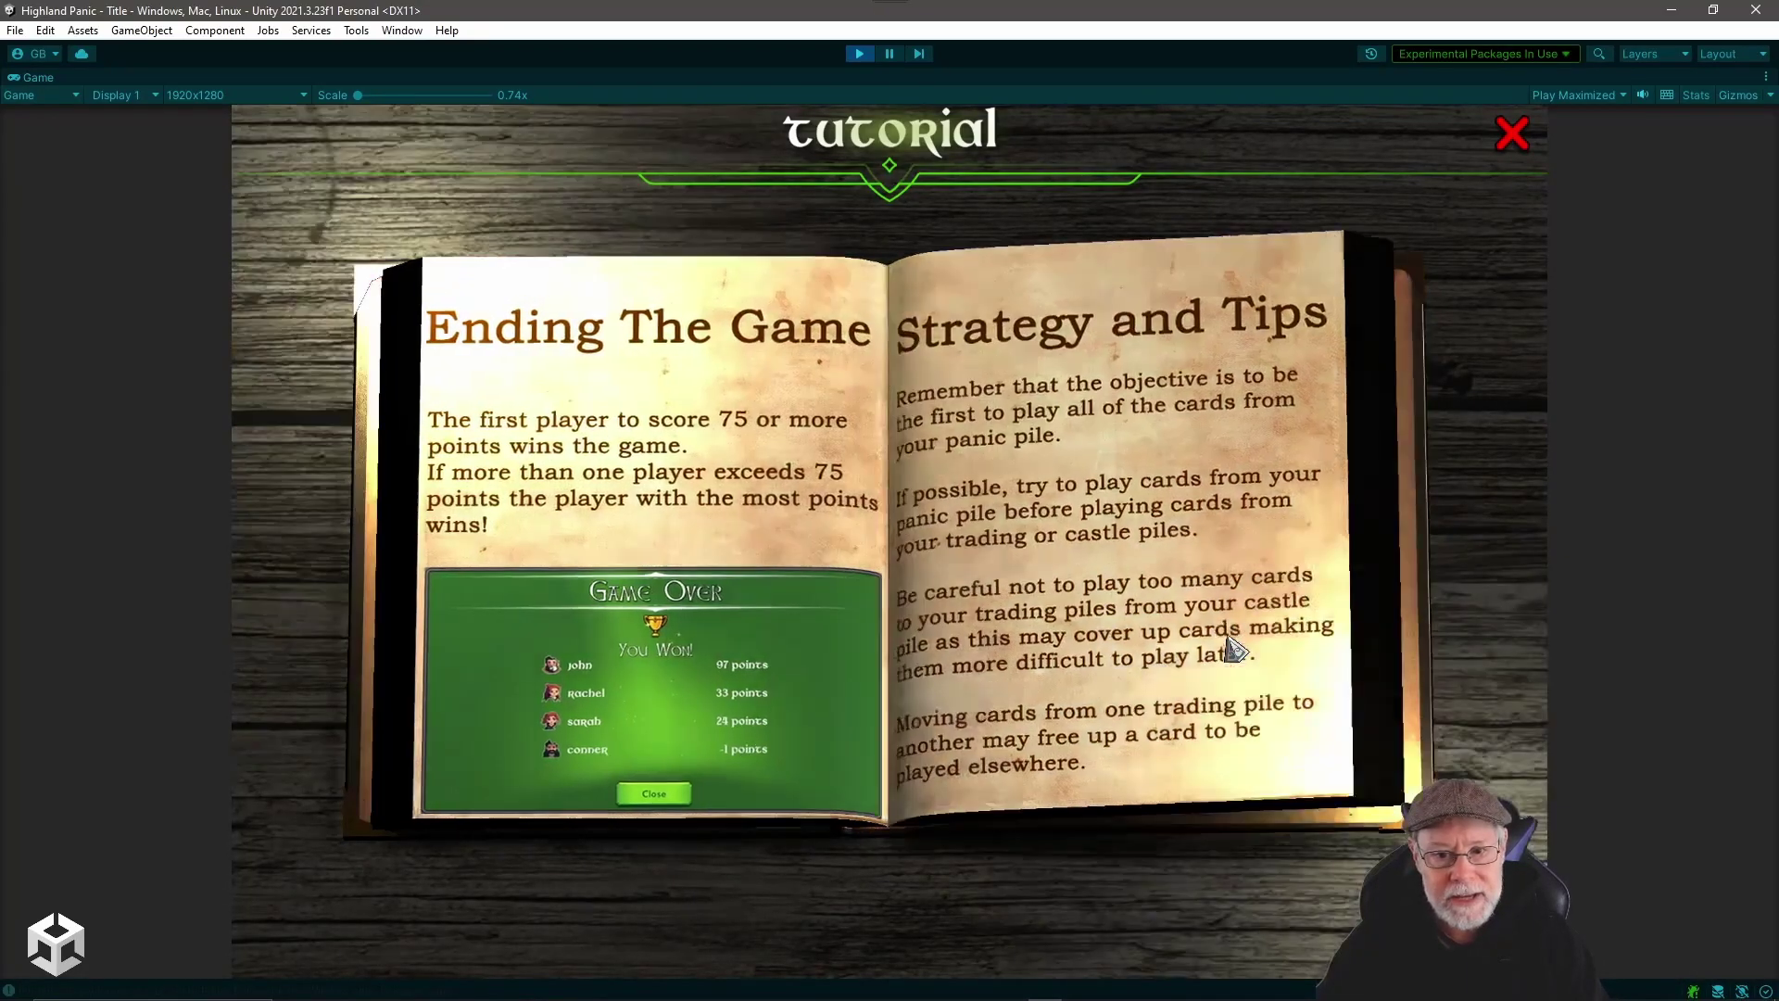
left_click(1237, 646)
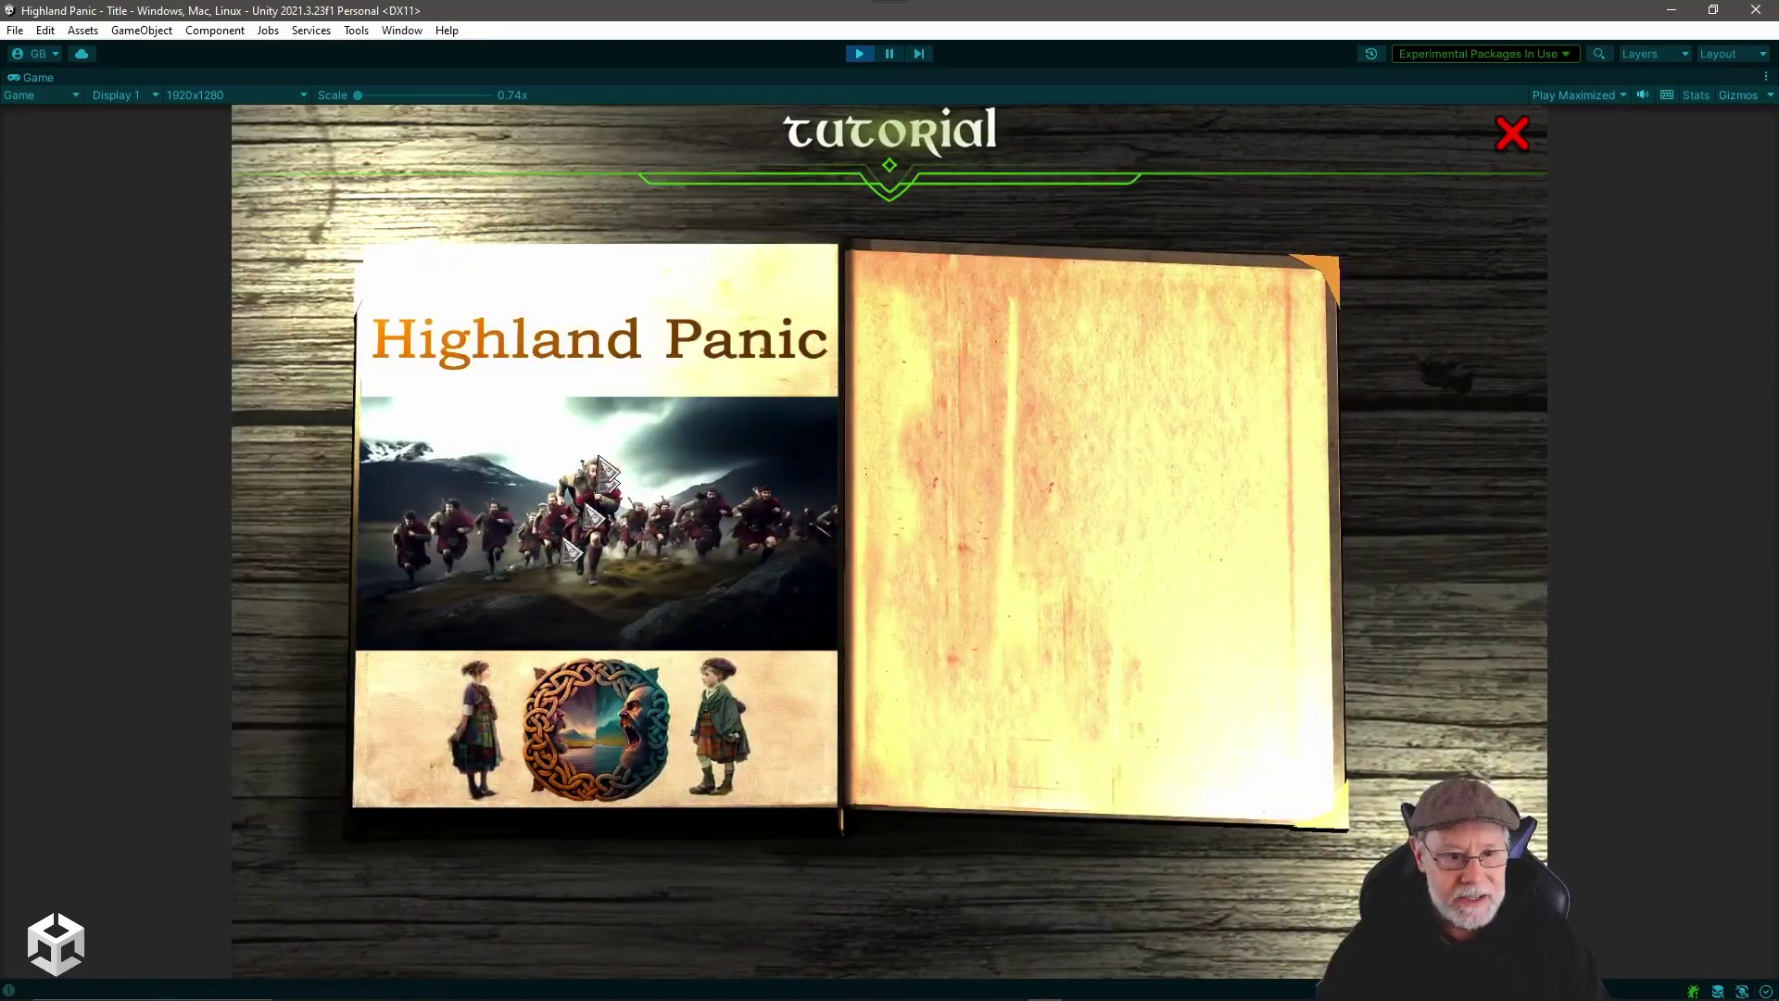
left_click(1139, 673)
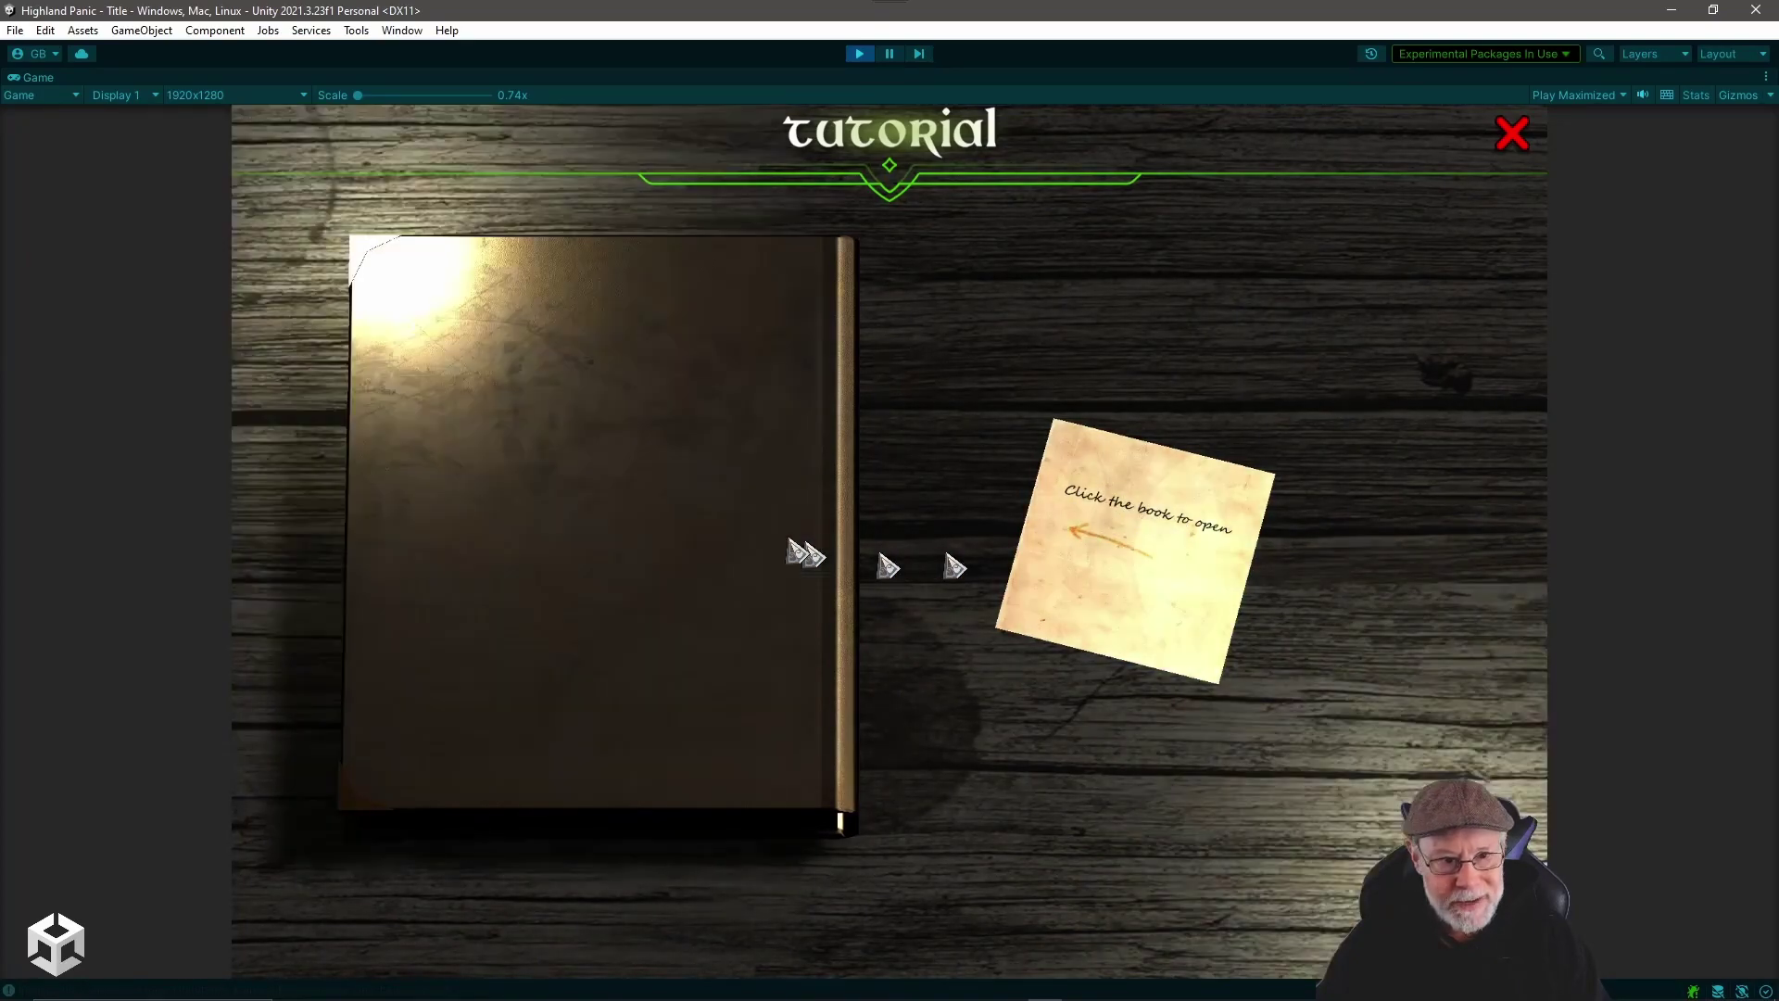
- Reopen the tutorial book from its back cover and return to the table of contents
left_click(510, 526)
left_click(511, 538)
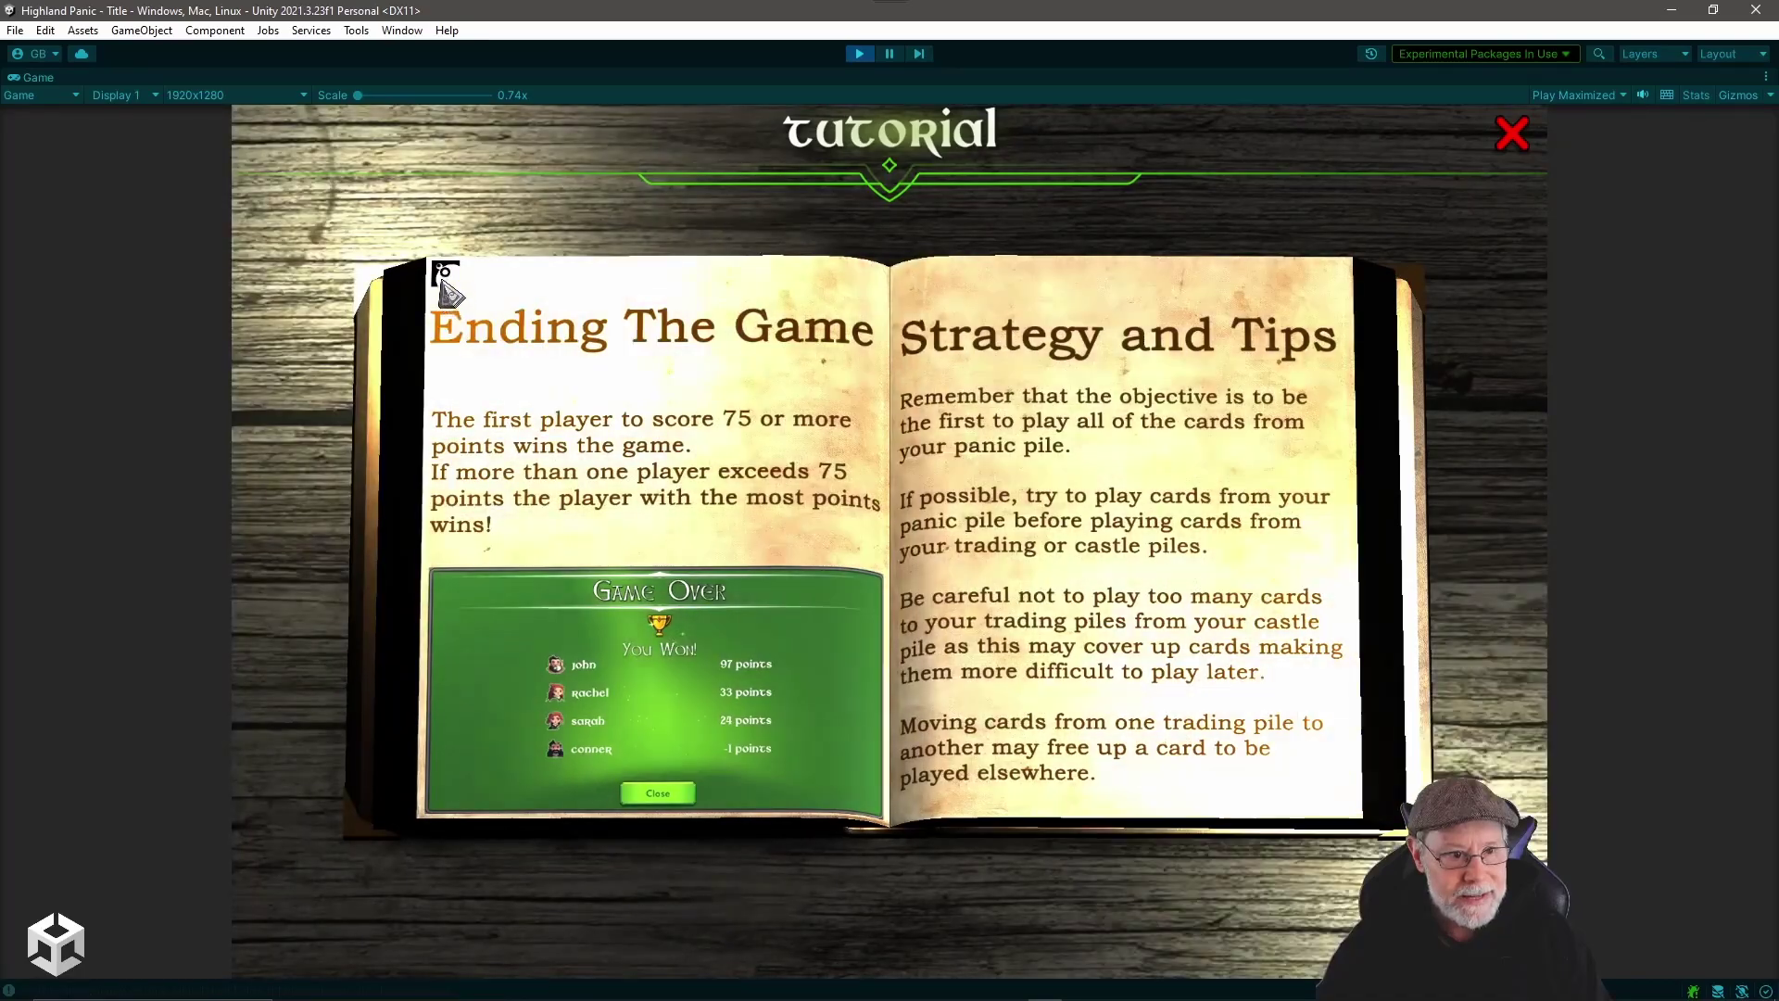
left_click(438, 278)
left_click(445, 283)
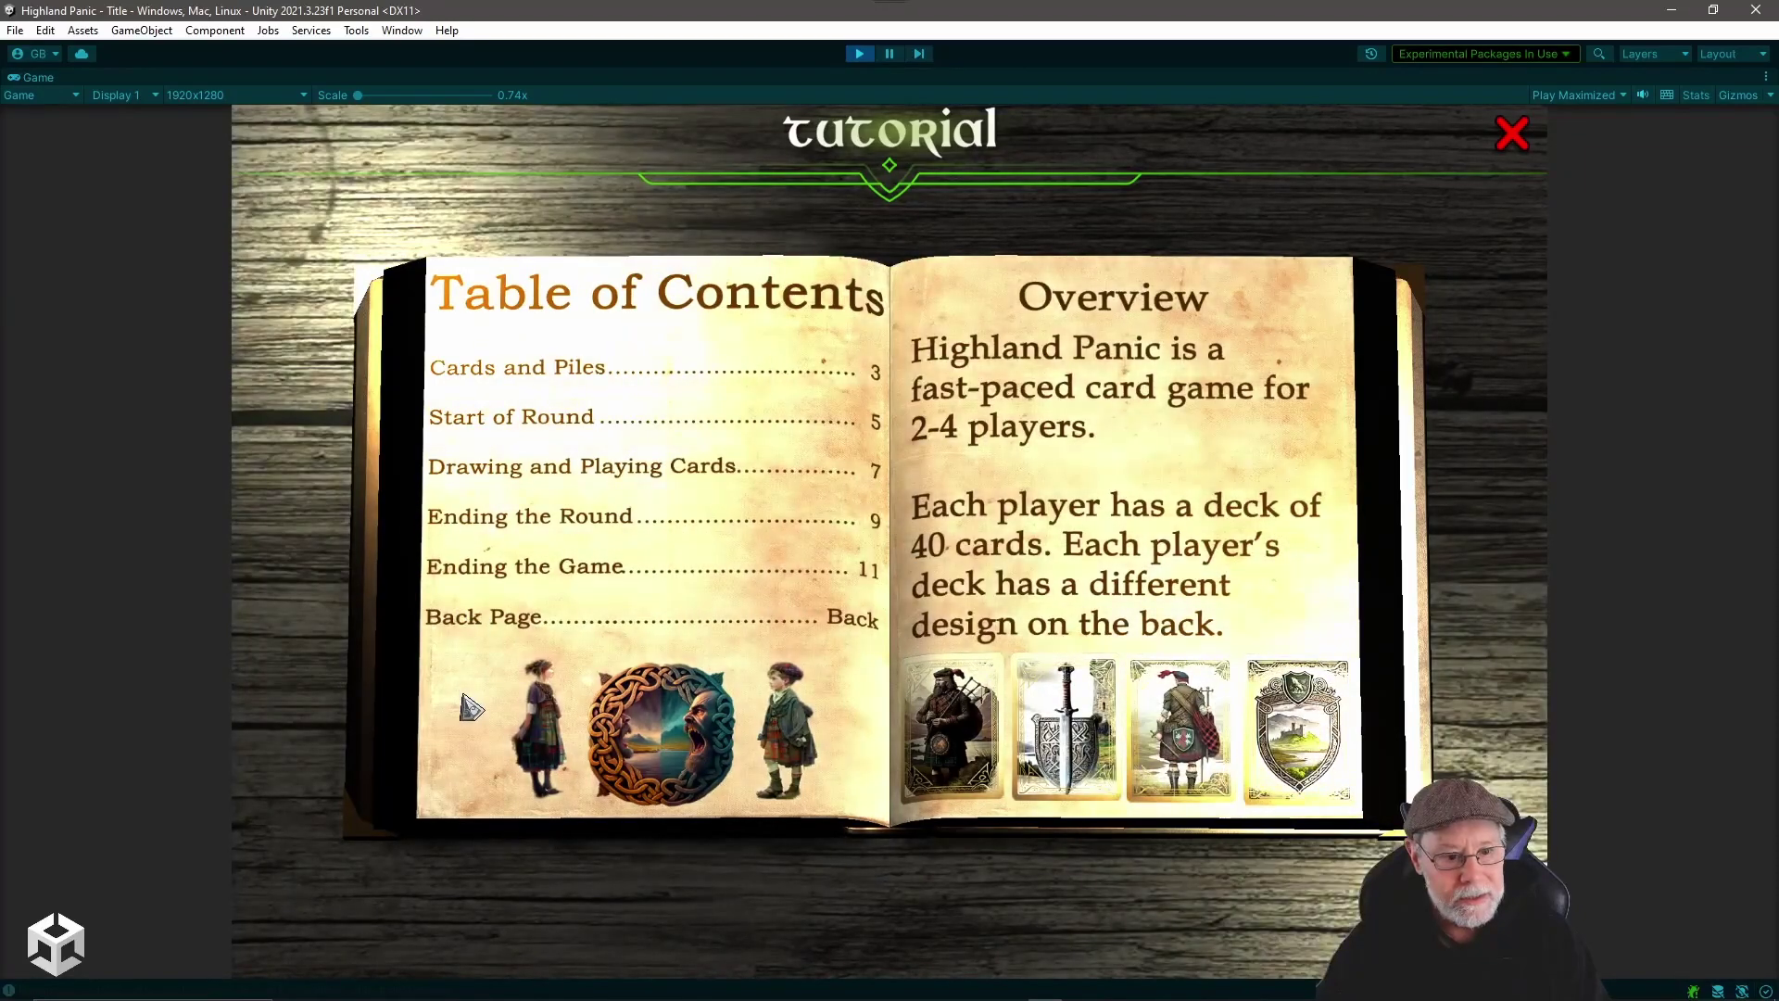
- Turn back to the title page, close the book's front cover, leave the tutorial and quit the running game
left_click(470, 707)
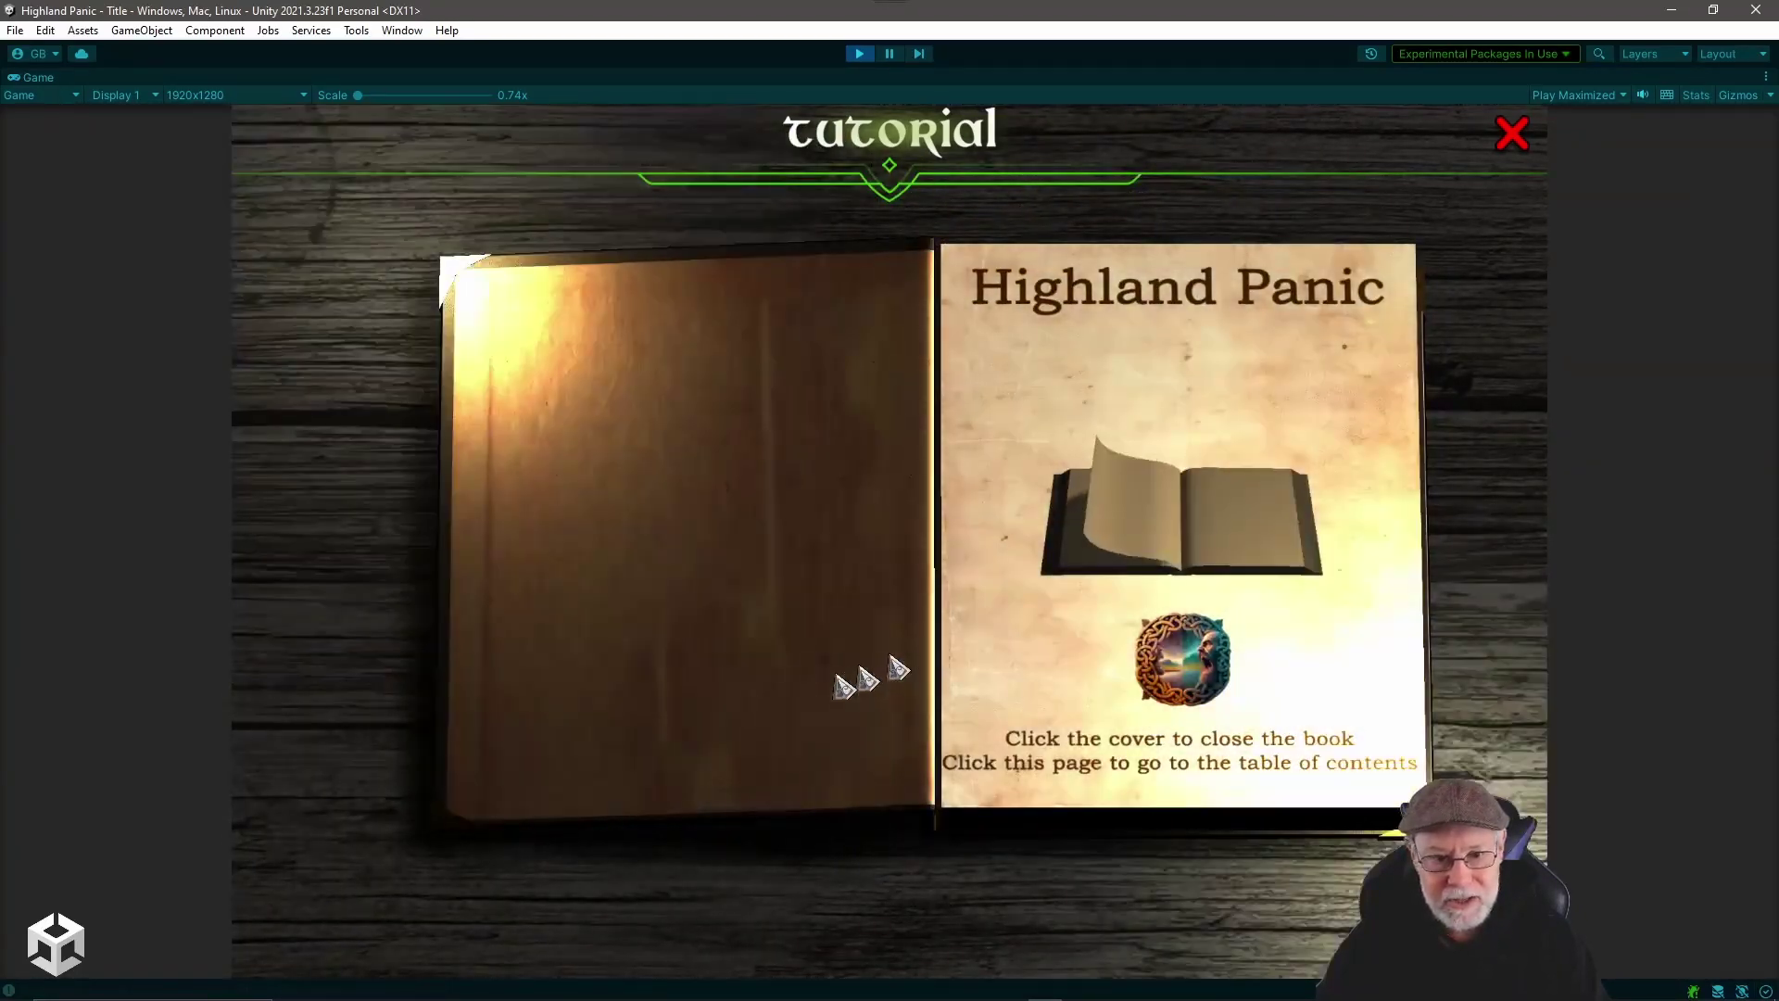
left_click(808, 690)
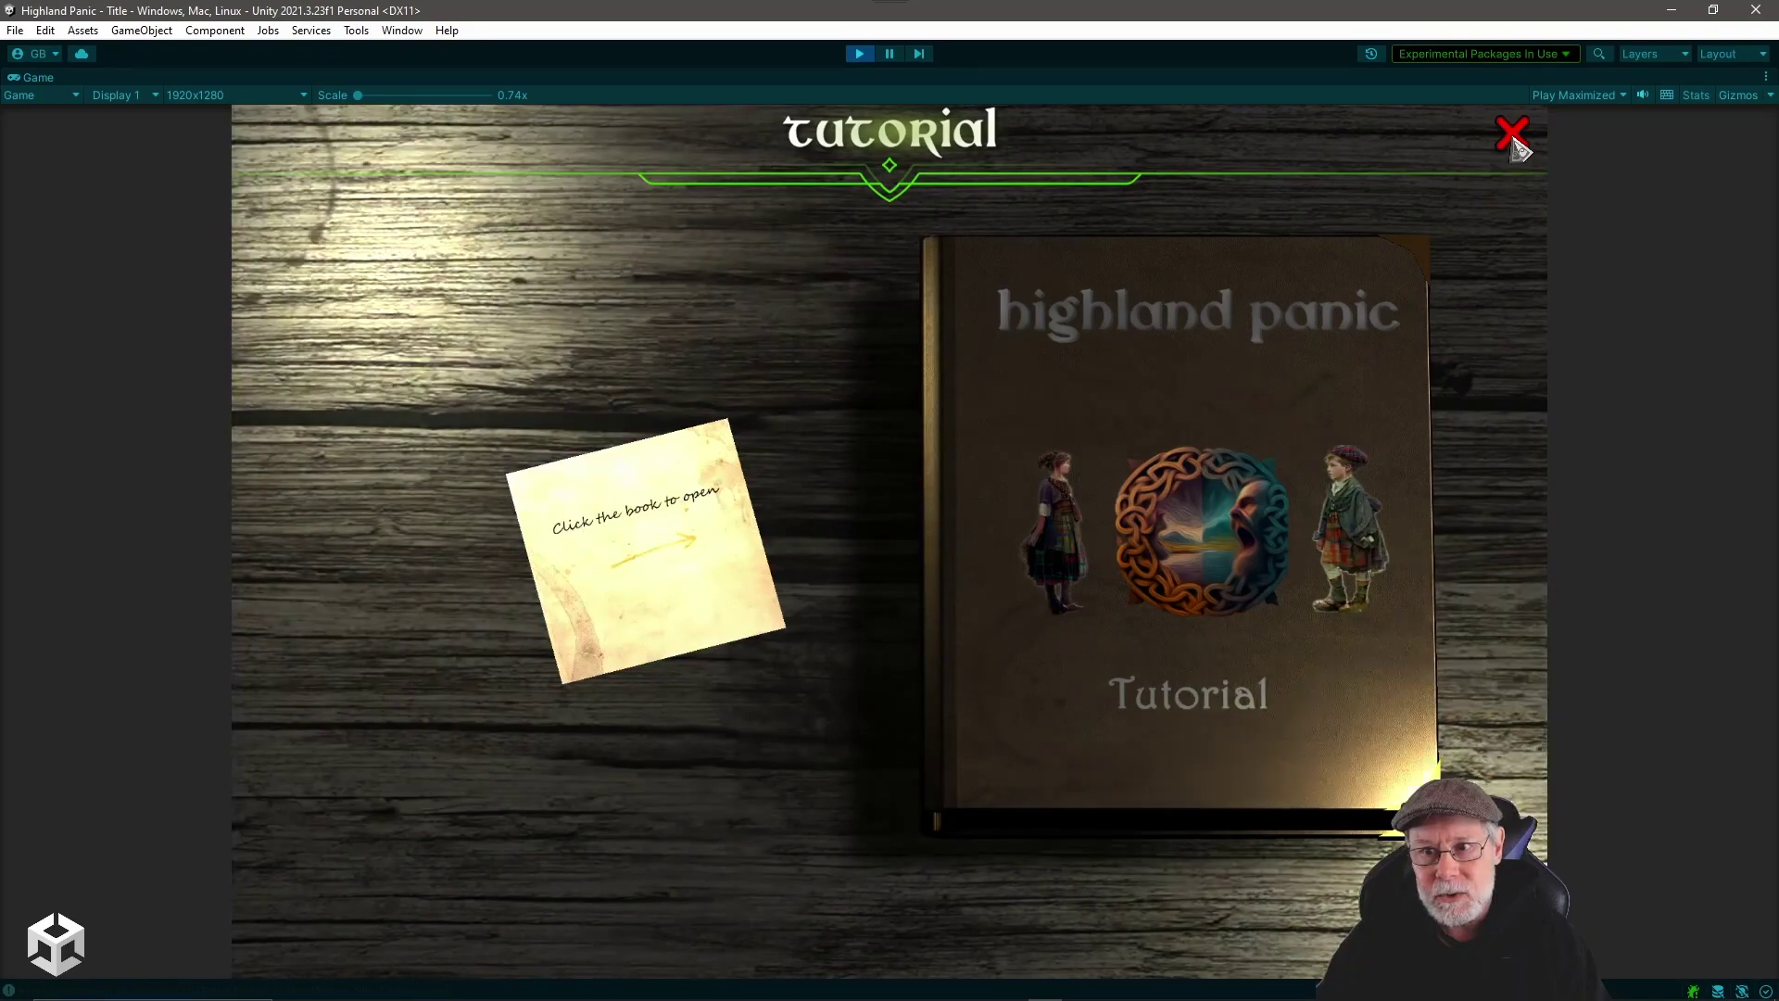
left_click(1512, 139)
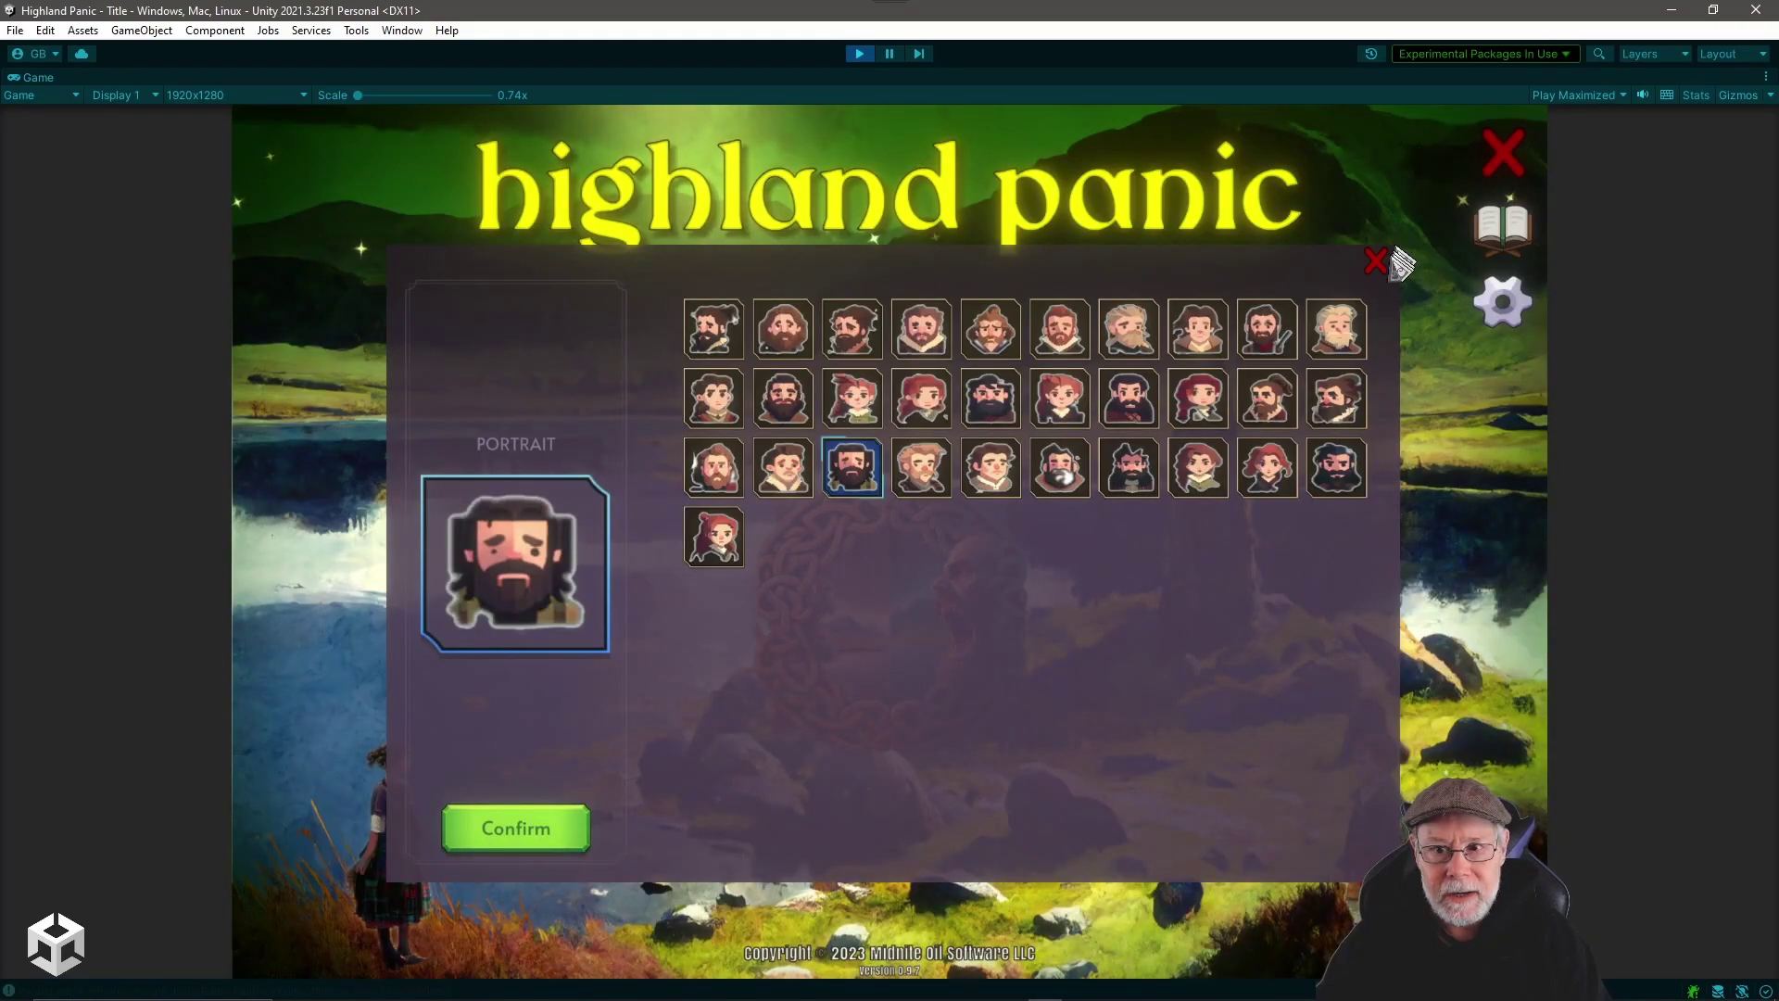
left_click(1503, 165)
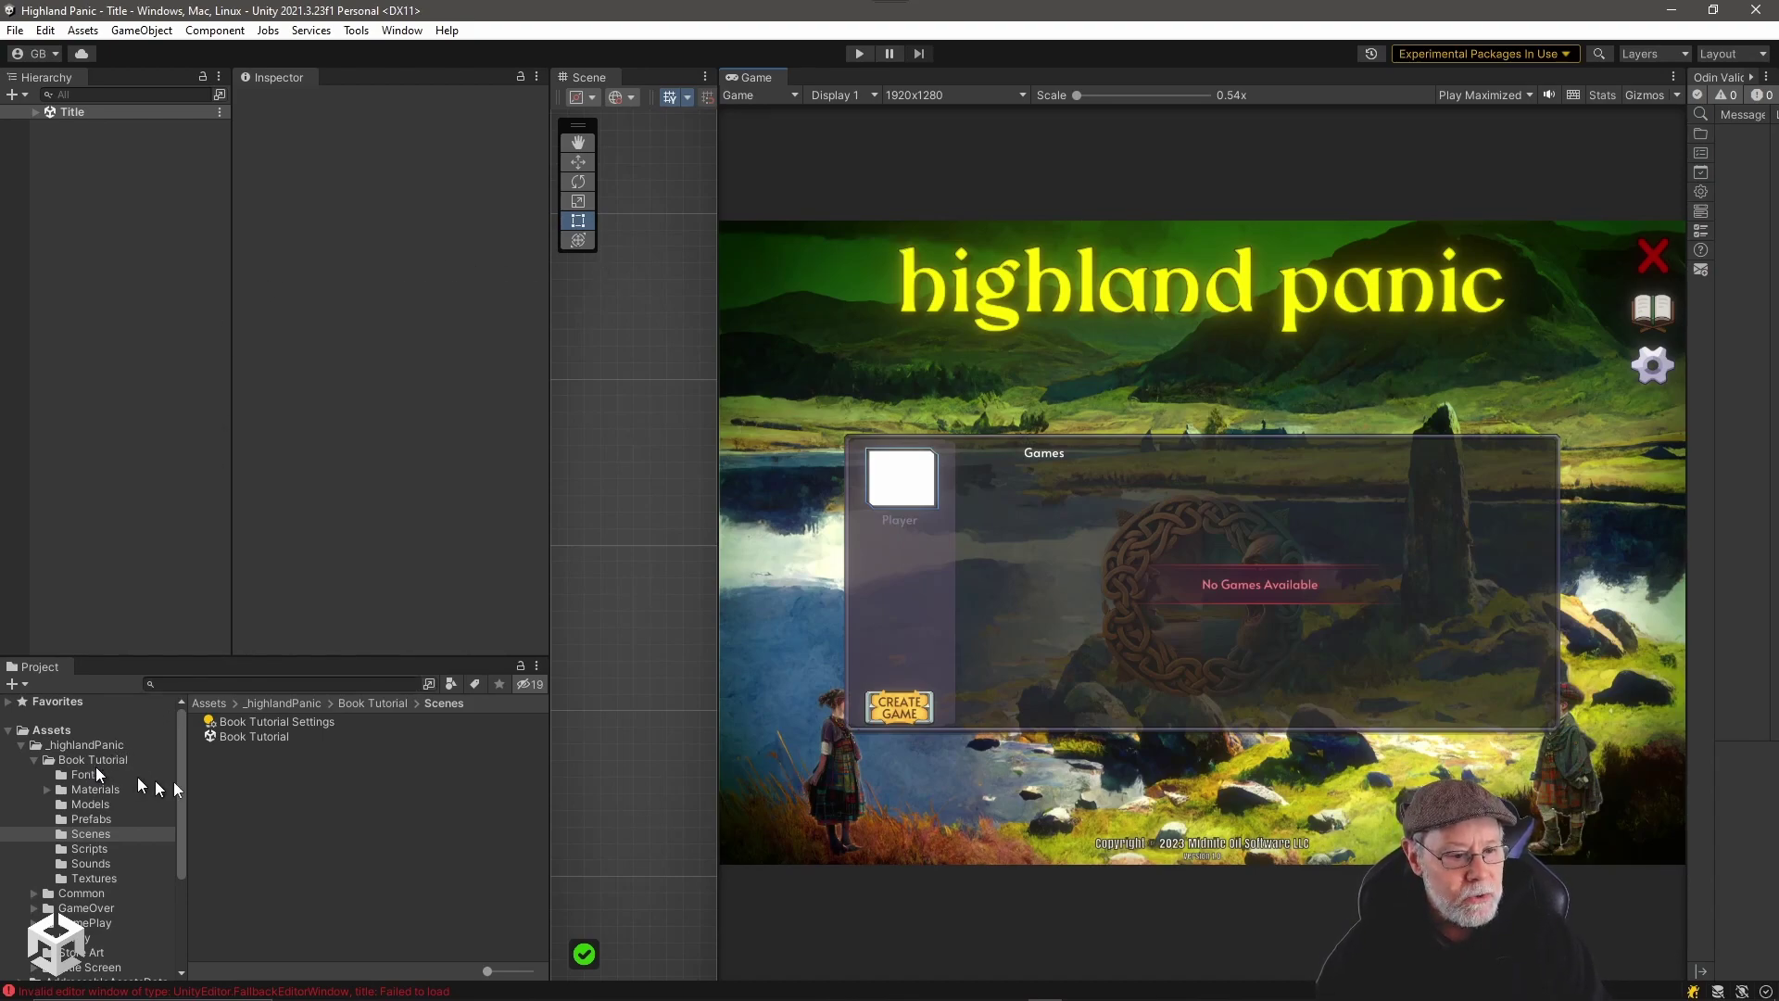
- Open the Book Tutorial scene additively alongside the Title scene
left_click(242, 737)
right_click(242, 738)
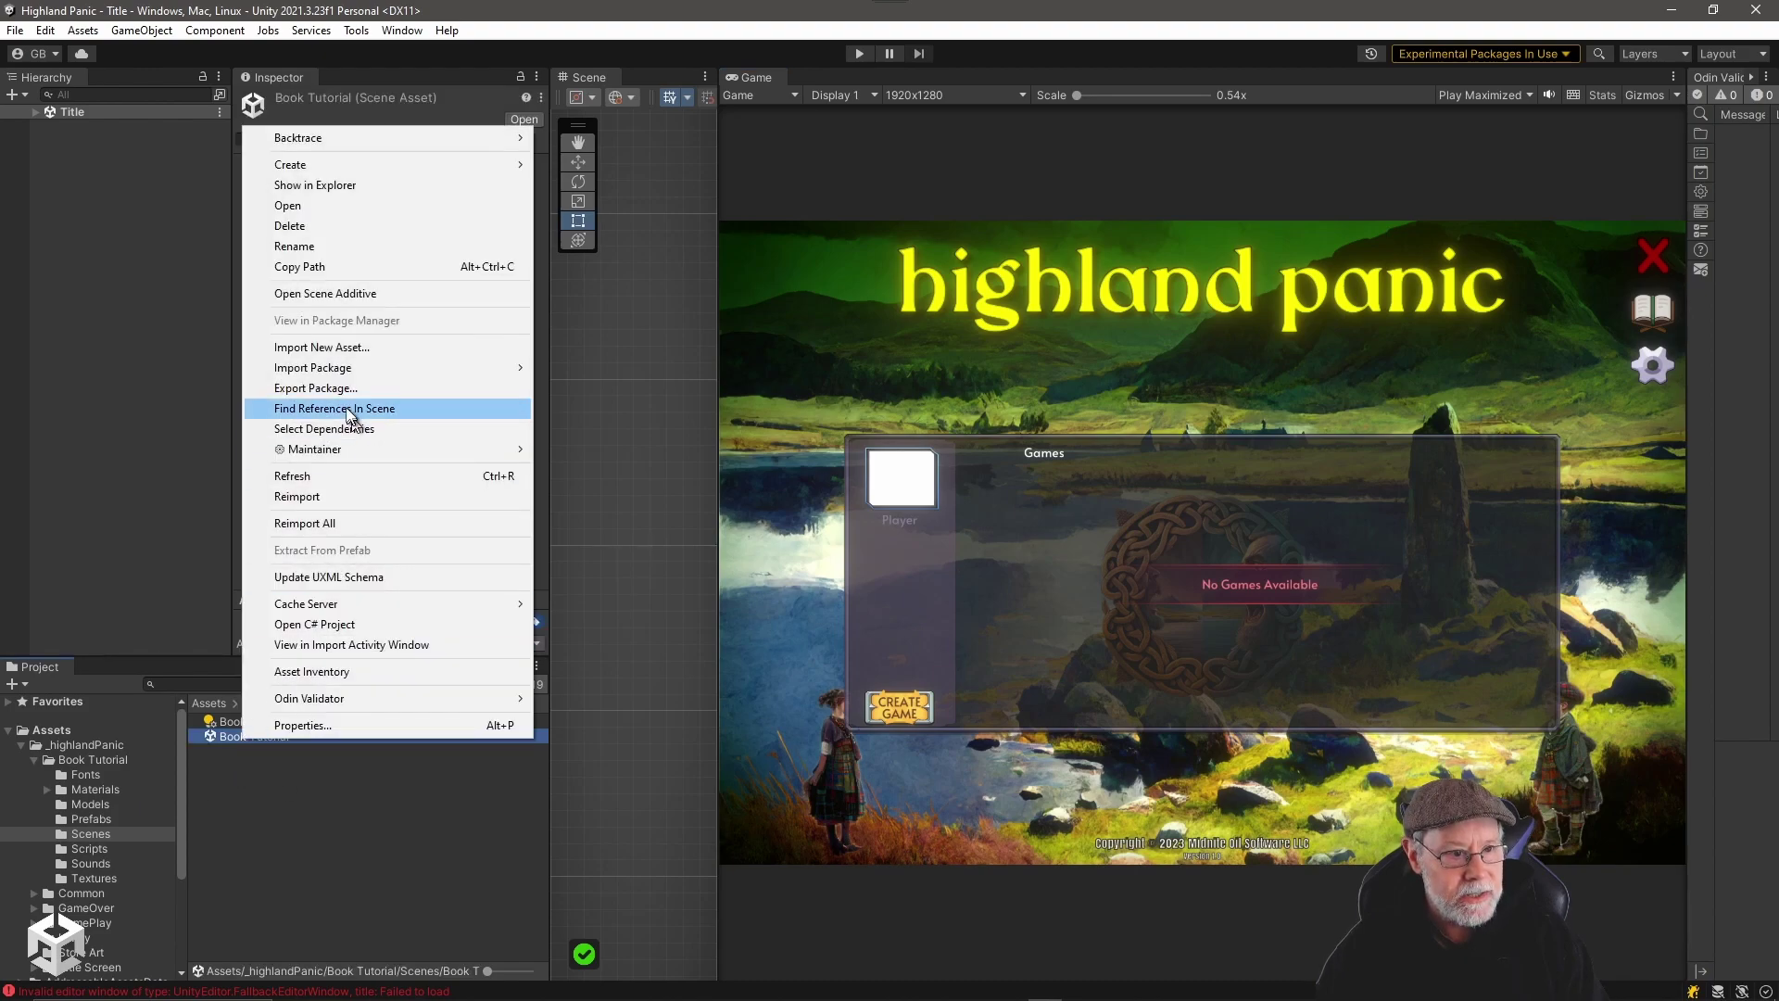
left_click(310, 295)
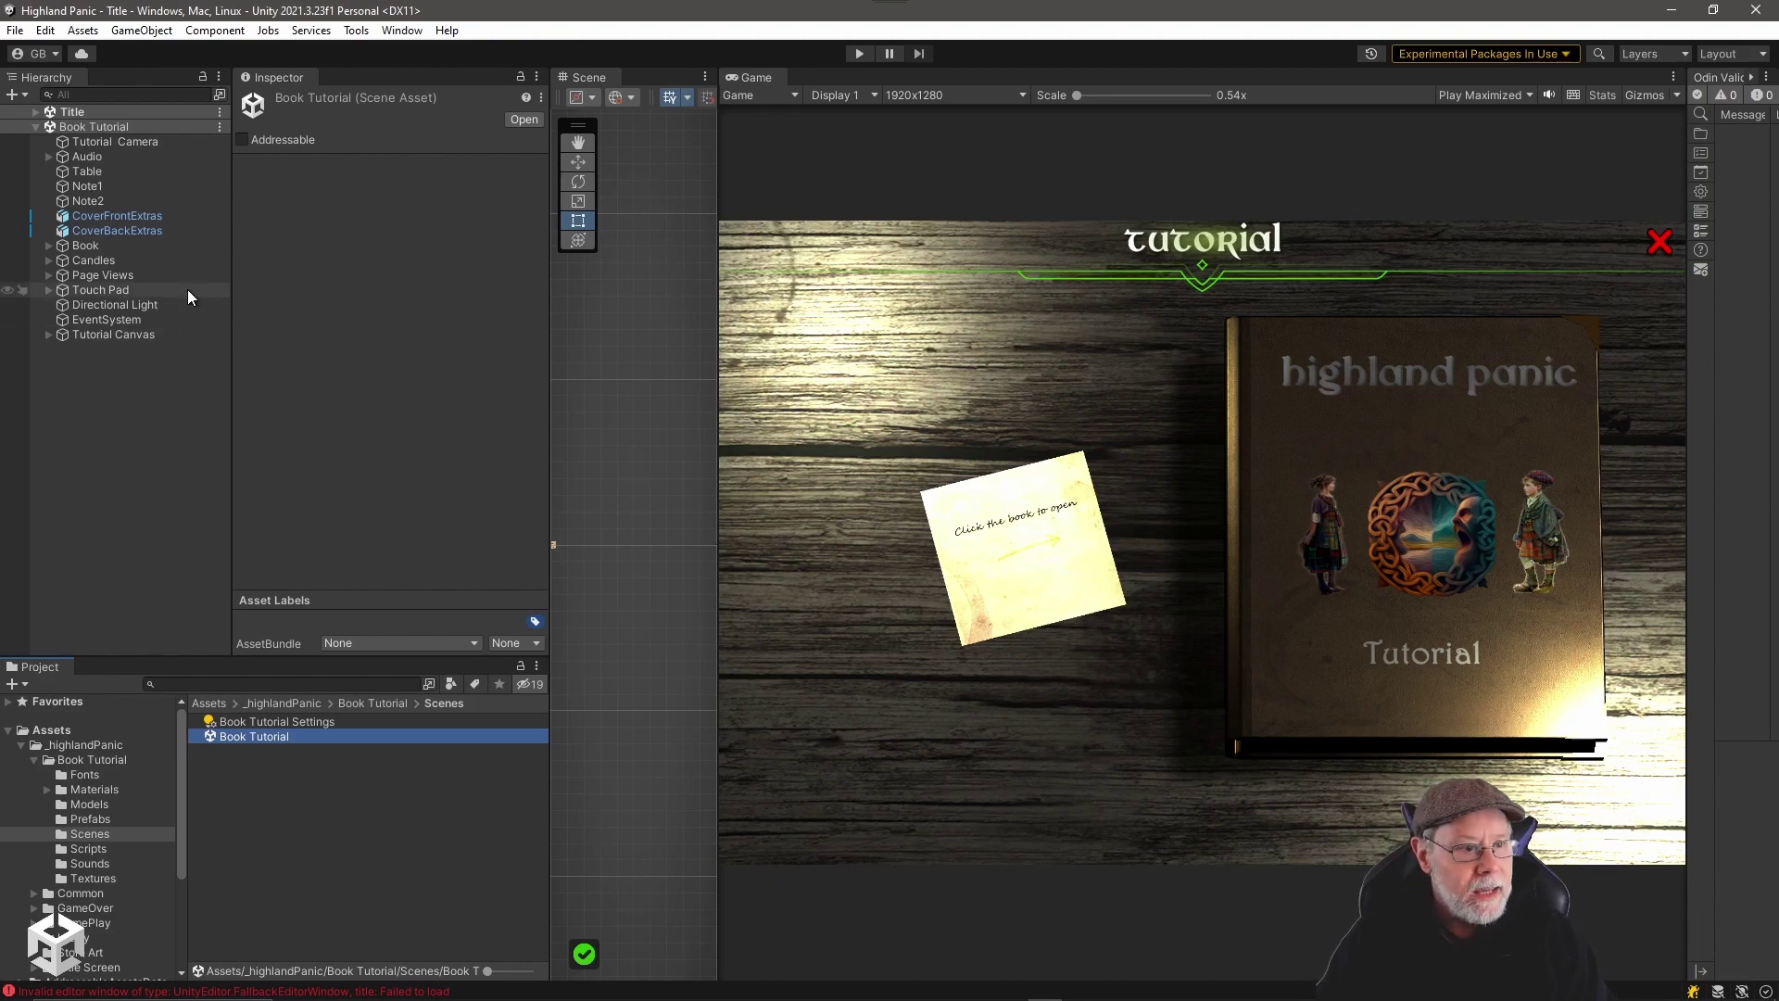
- Select the Book object in the Book Tutorial scene and expand its Endless Book component settings
left_click(95, 251)
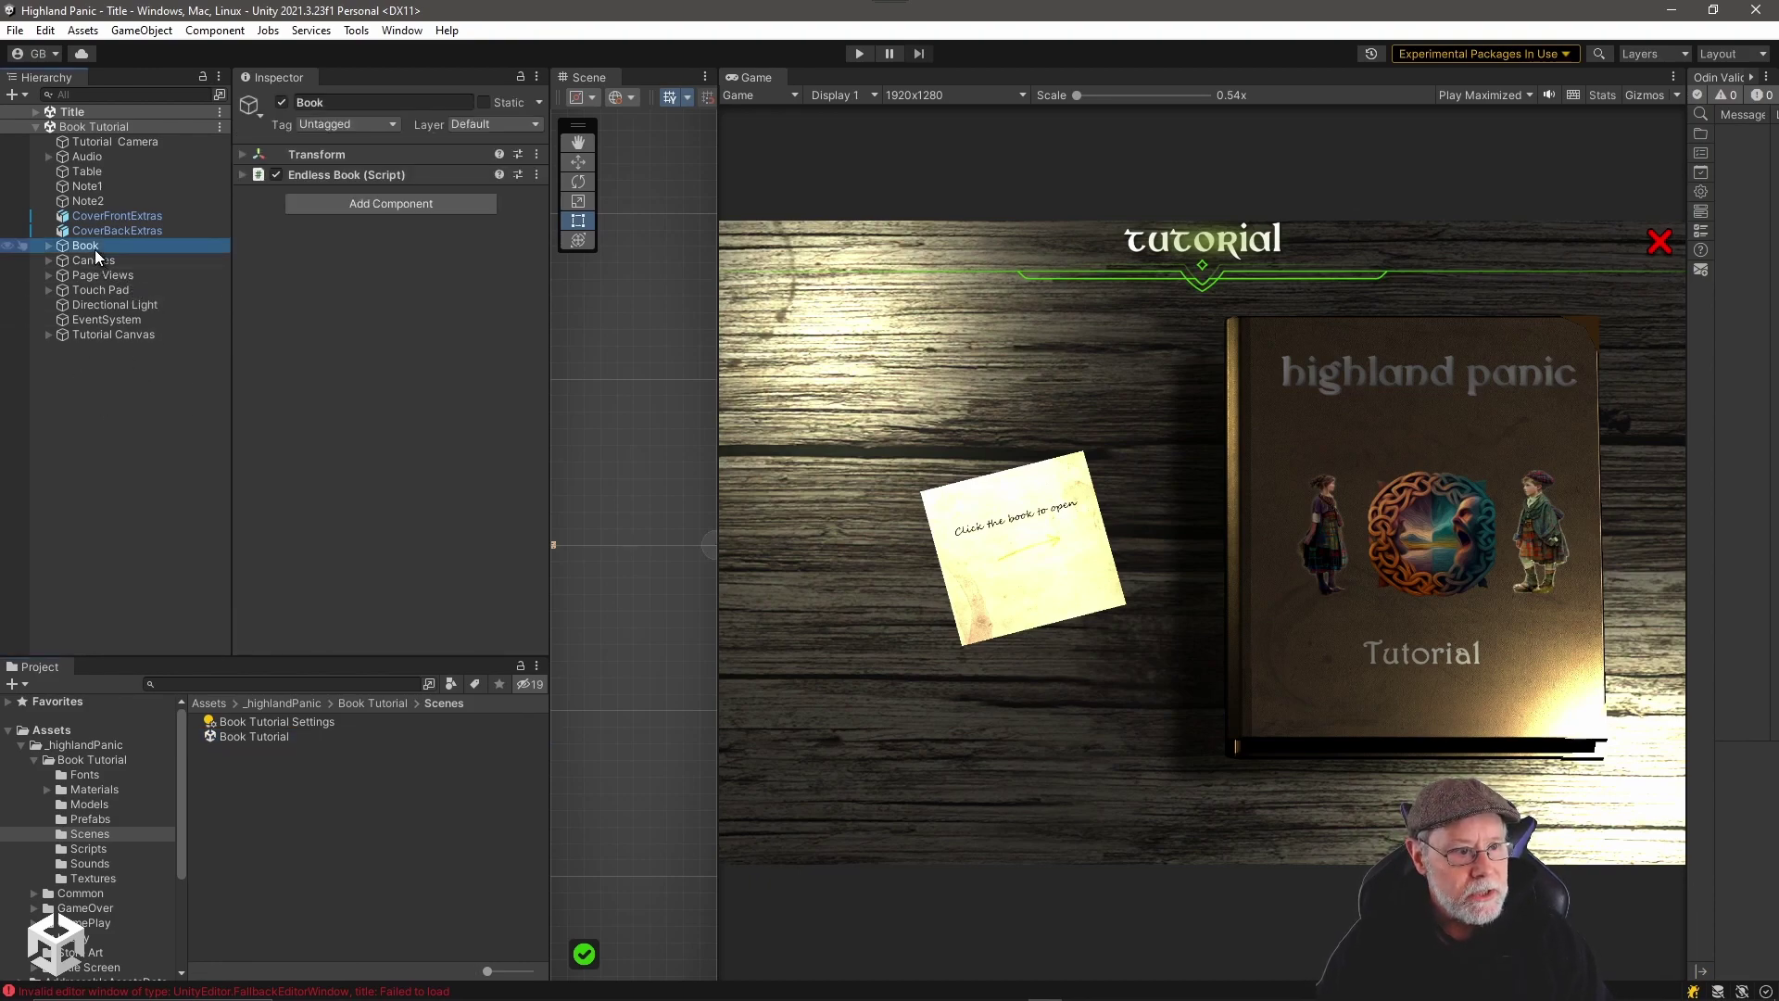
left_click(243, 175)
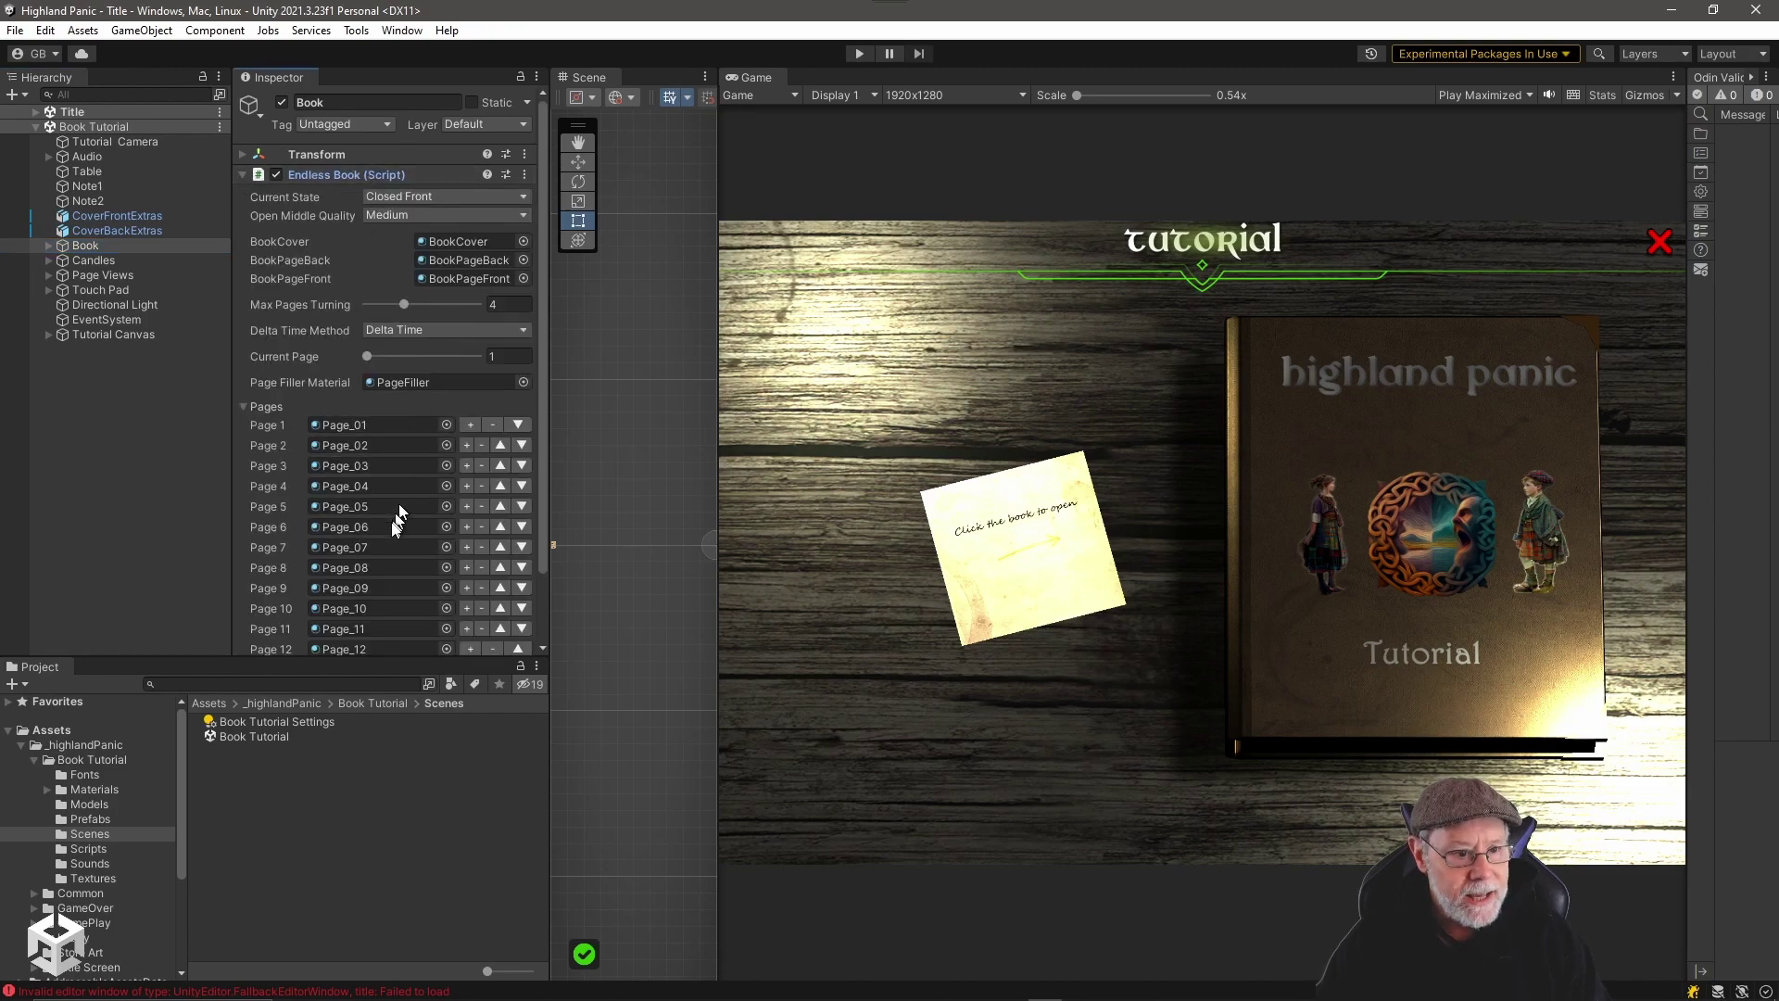
- Look through the Book's page material list and open the Page_01 material assigned to page 1
scroll(395, 562, "down", 2)
scroll(395, 562, "up", 2)
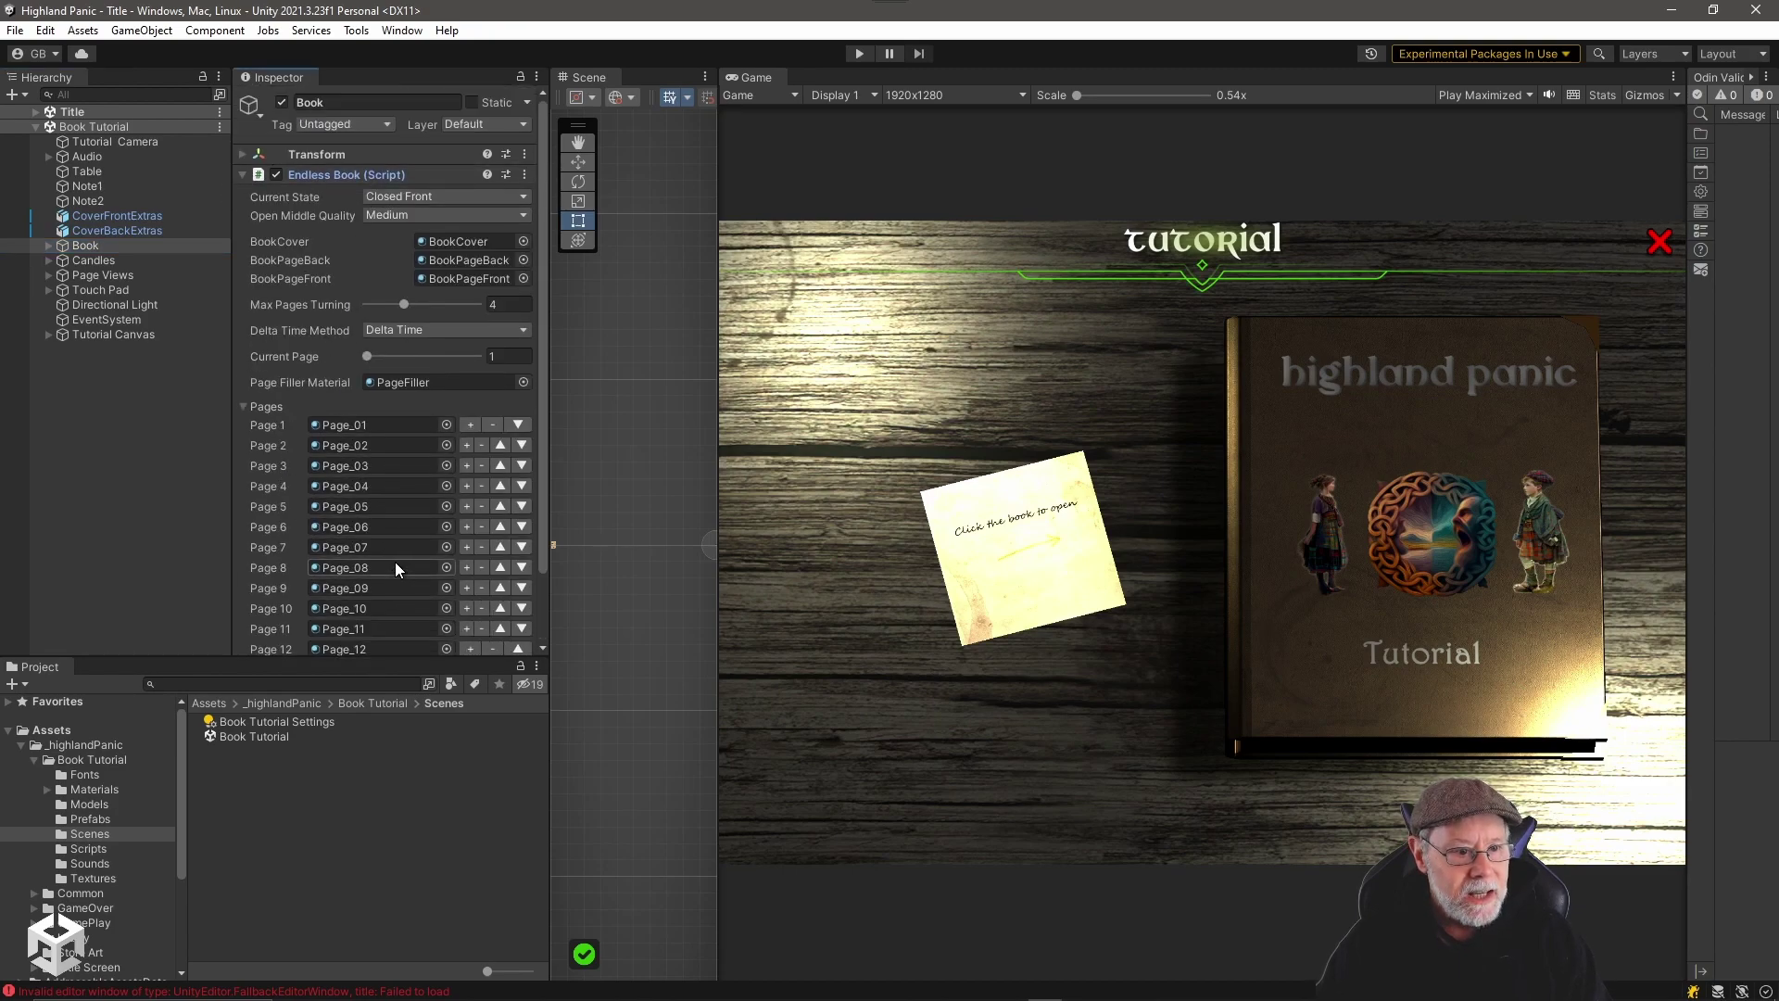
double_click(345, 427)
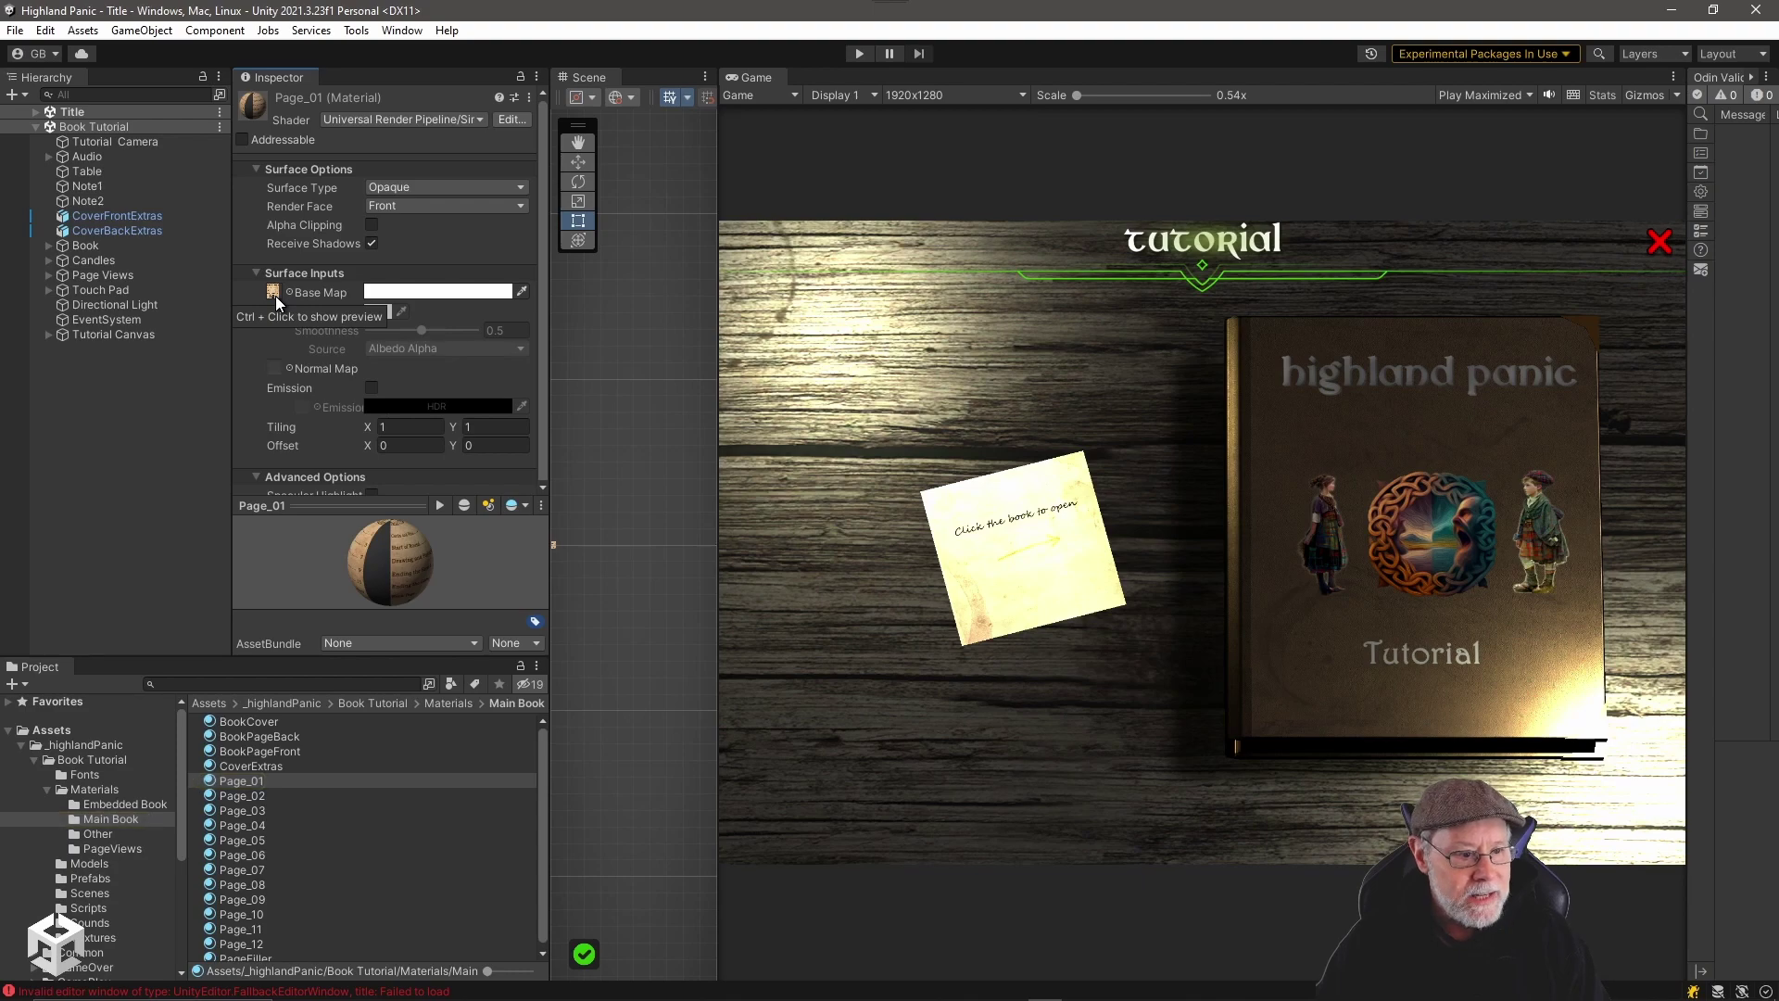
- View the Page_01 texture from the Book Tutorial Textures folder at full size in the image viewer and close the viewer
left_click(102, 936)
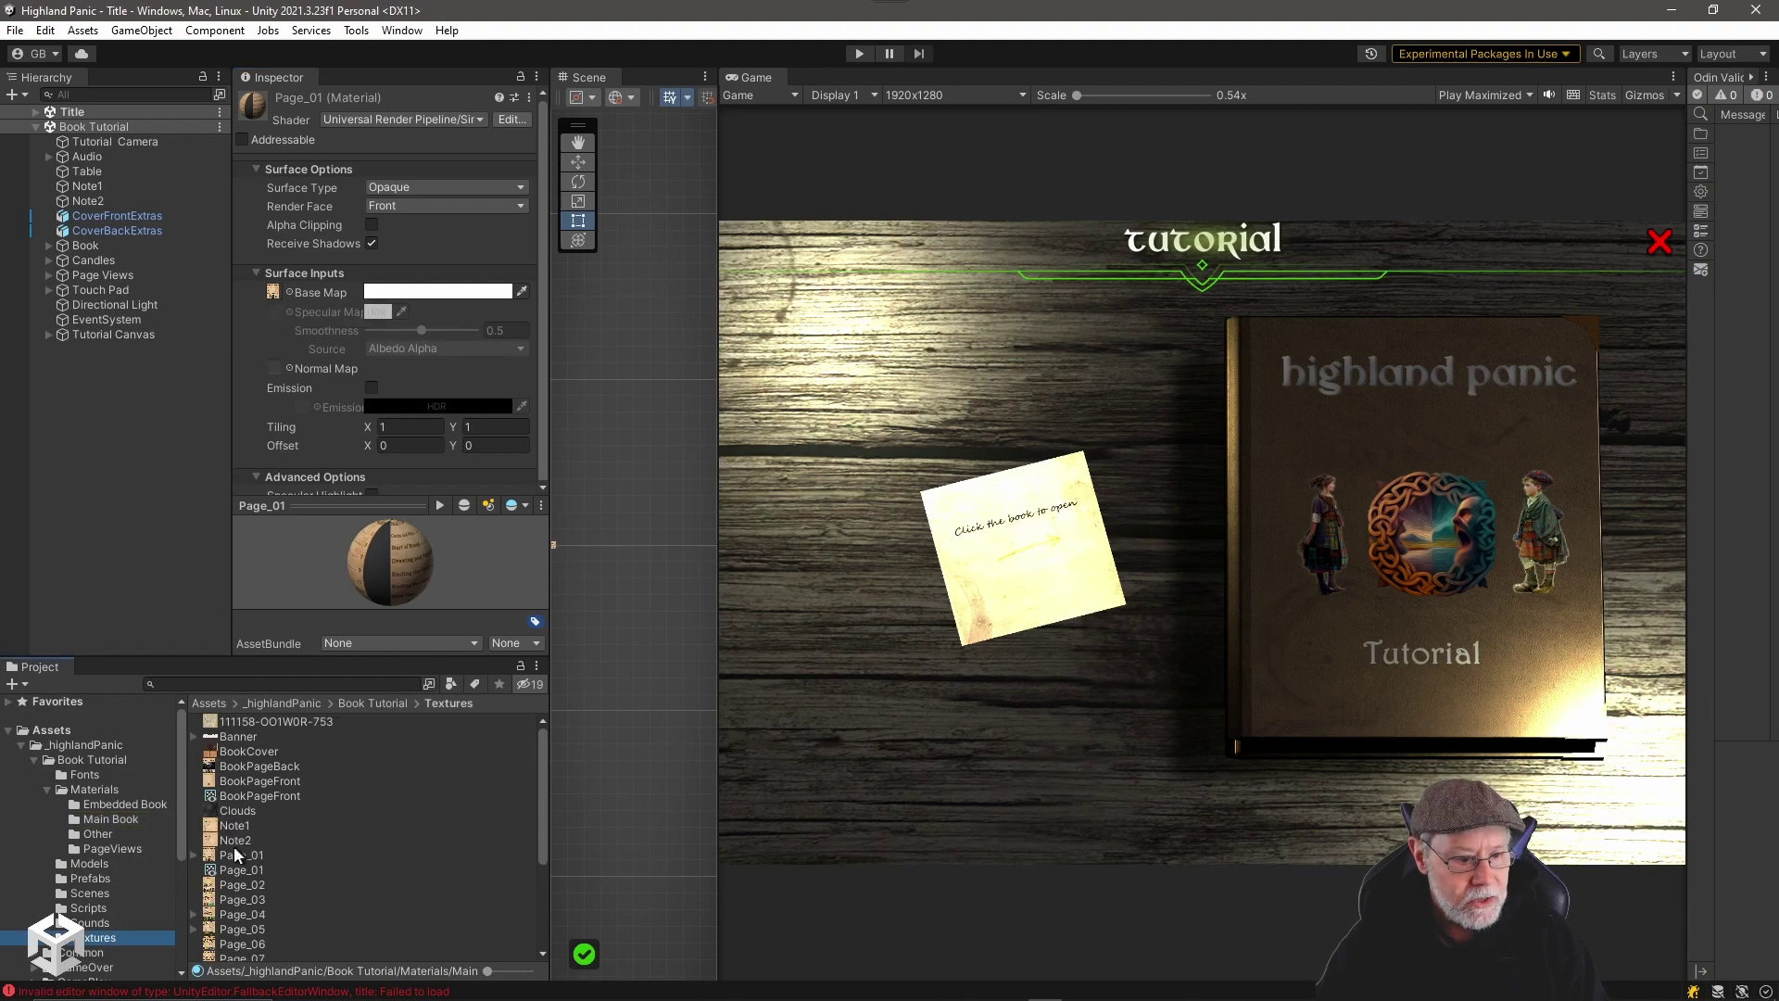
left_click(234, 855)
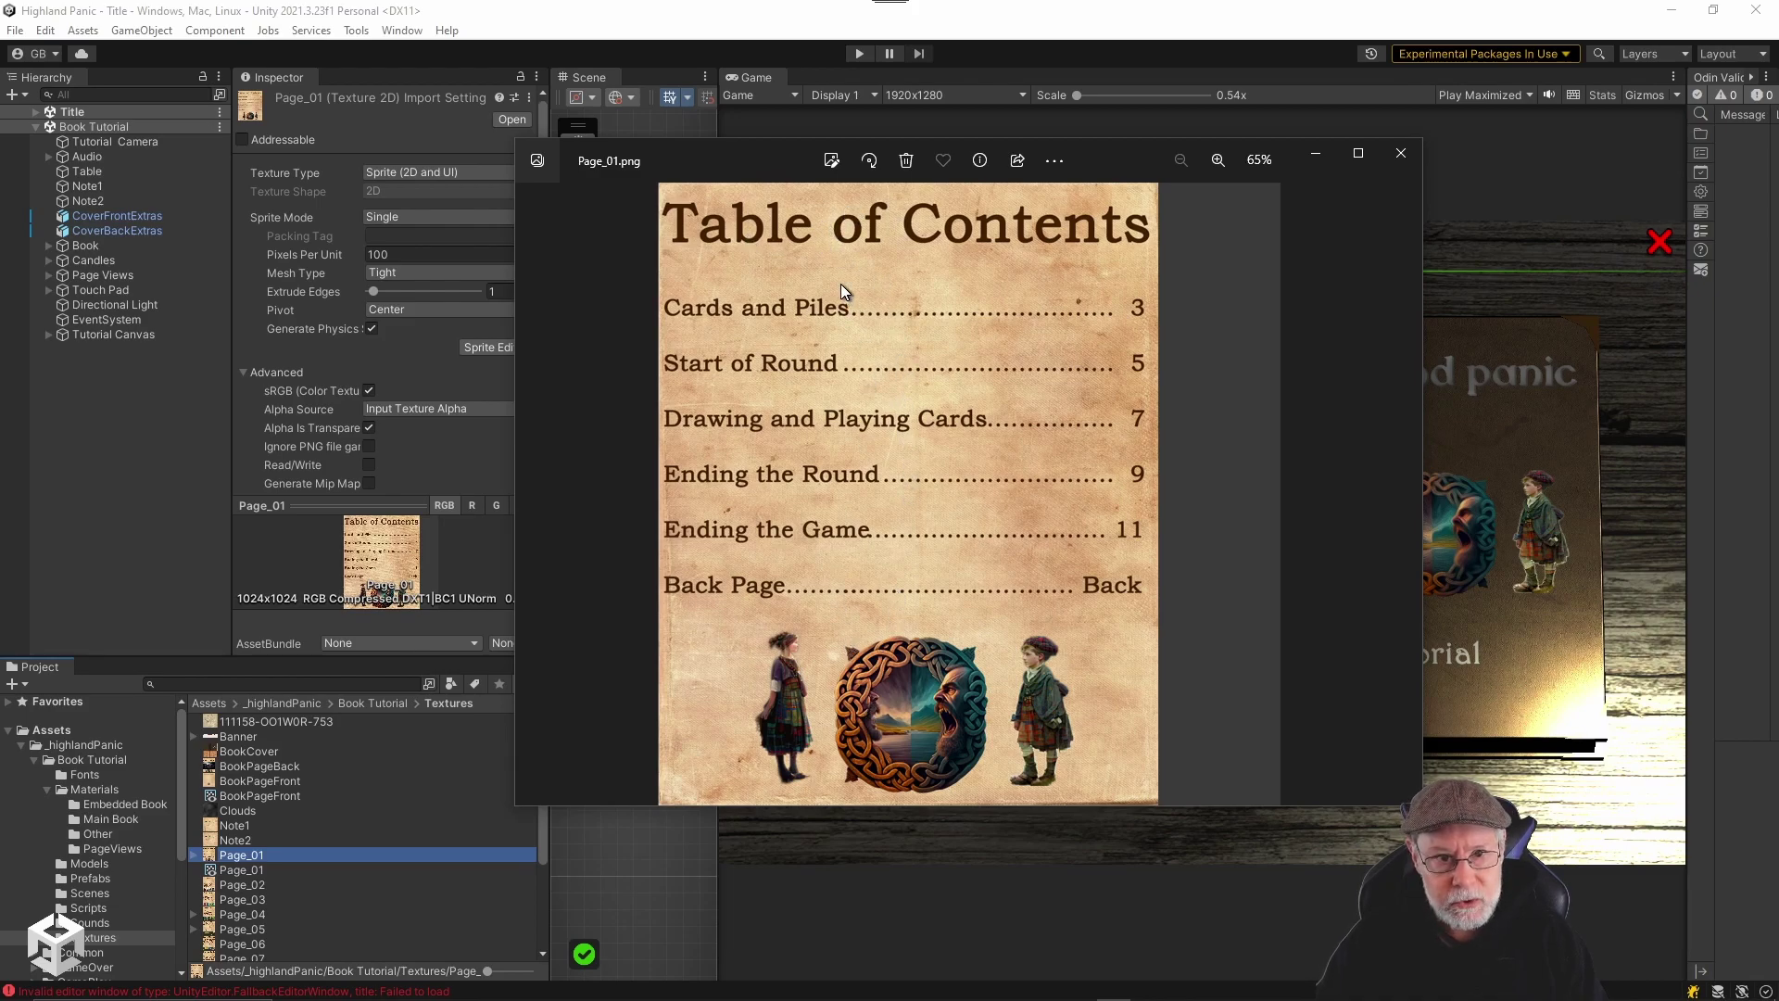
left_click(1401, 153)
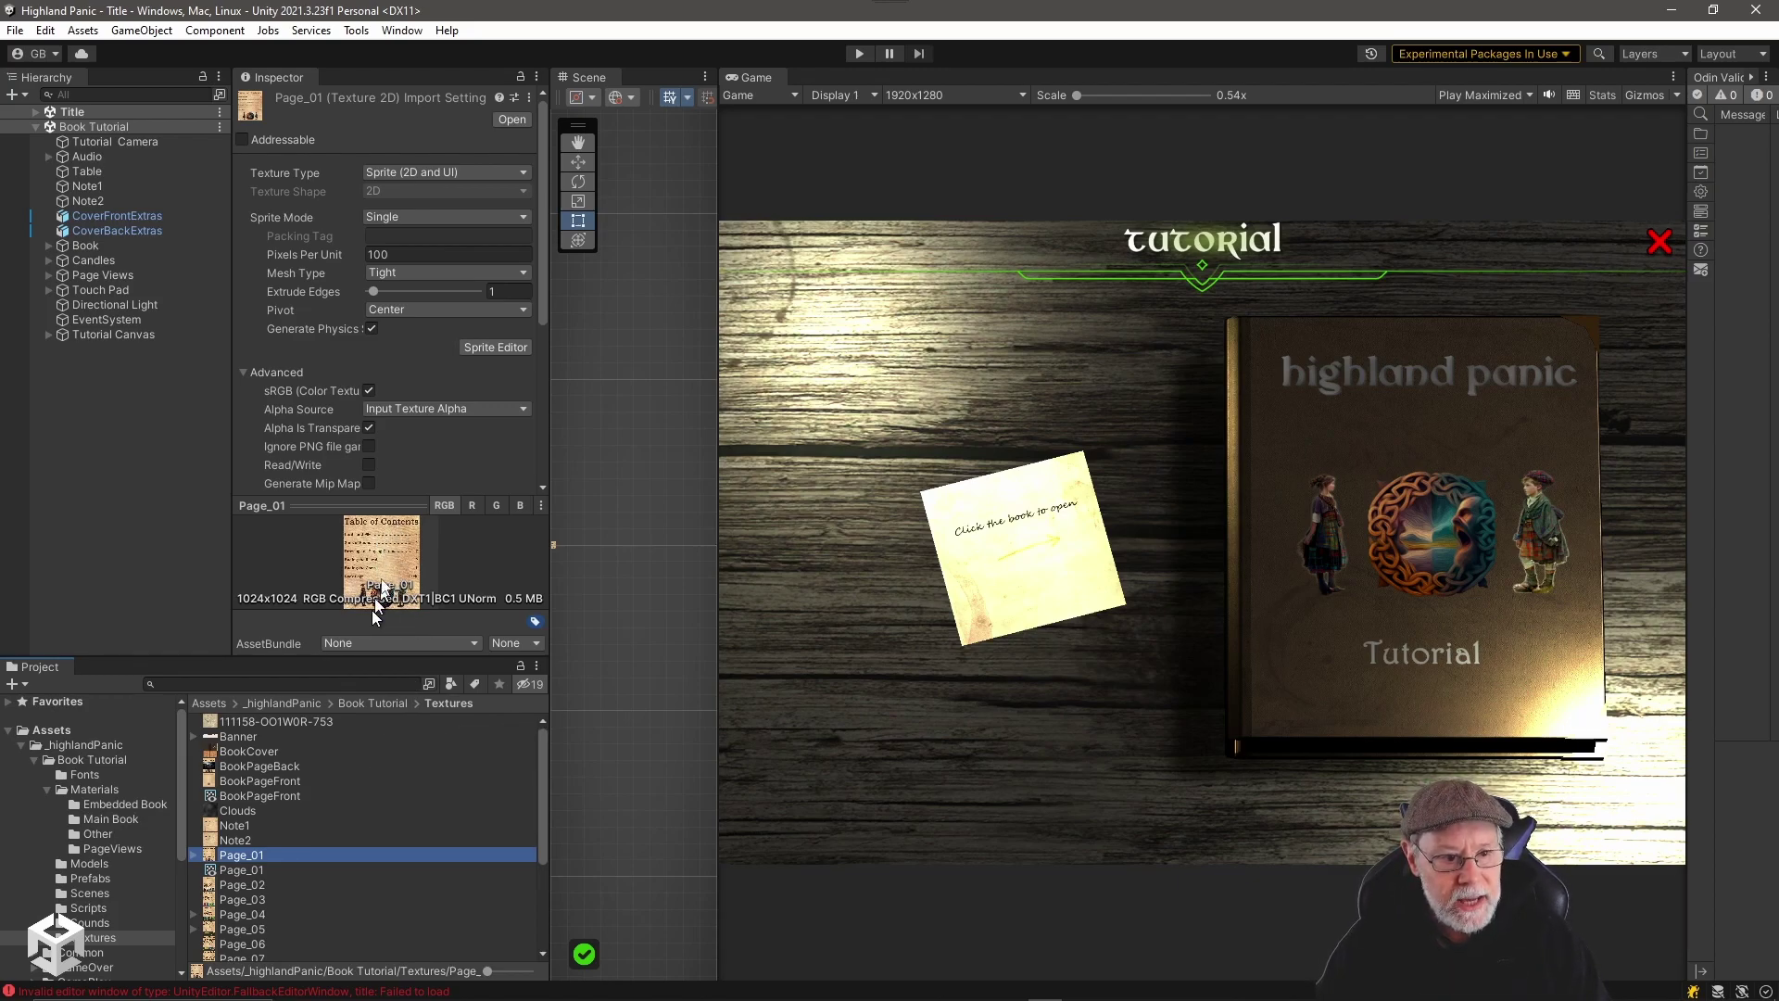
- Preview the Page_02, Page_03 and Page_04 textures and the BookPageFront render texture
left_click(239, 884)
left_click(256, 898)
left_click(254, 913)
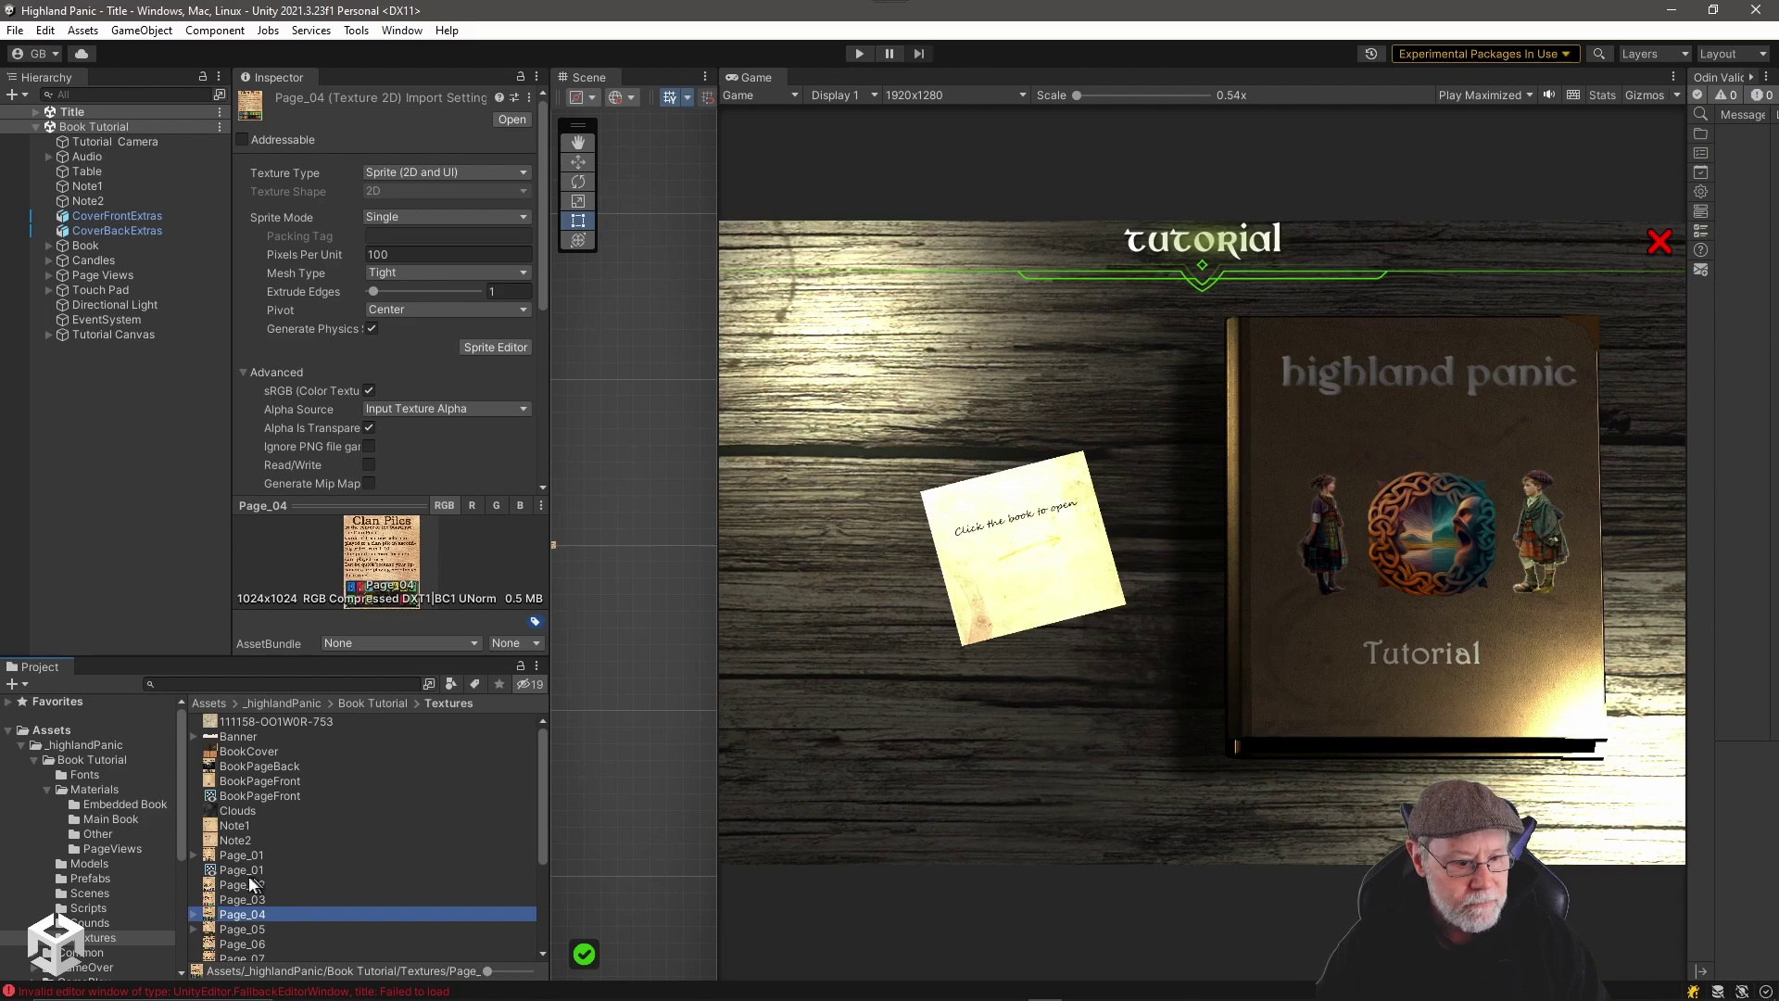
left_click(248, 799)
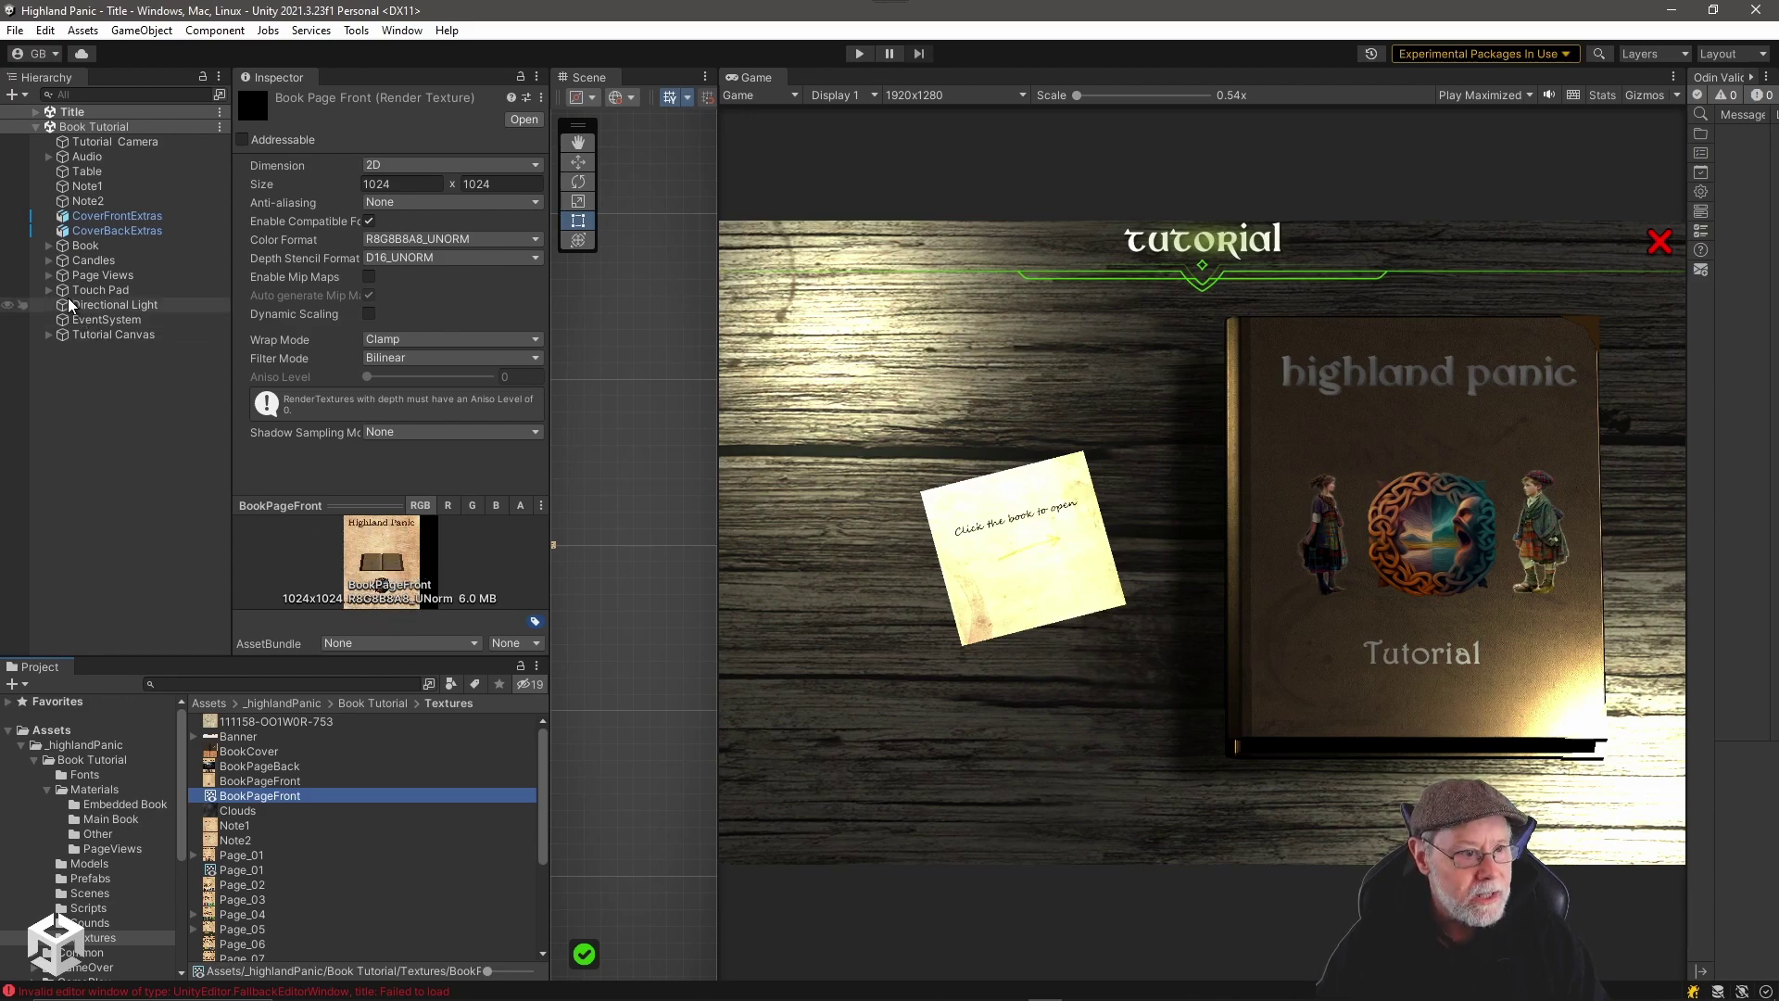
- Expand Page Views and PageView_Front, select the Book nested inside, and examine its Endless Book page list
left_click(48, 276)
left_click(49, 276)
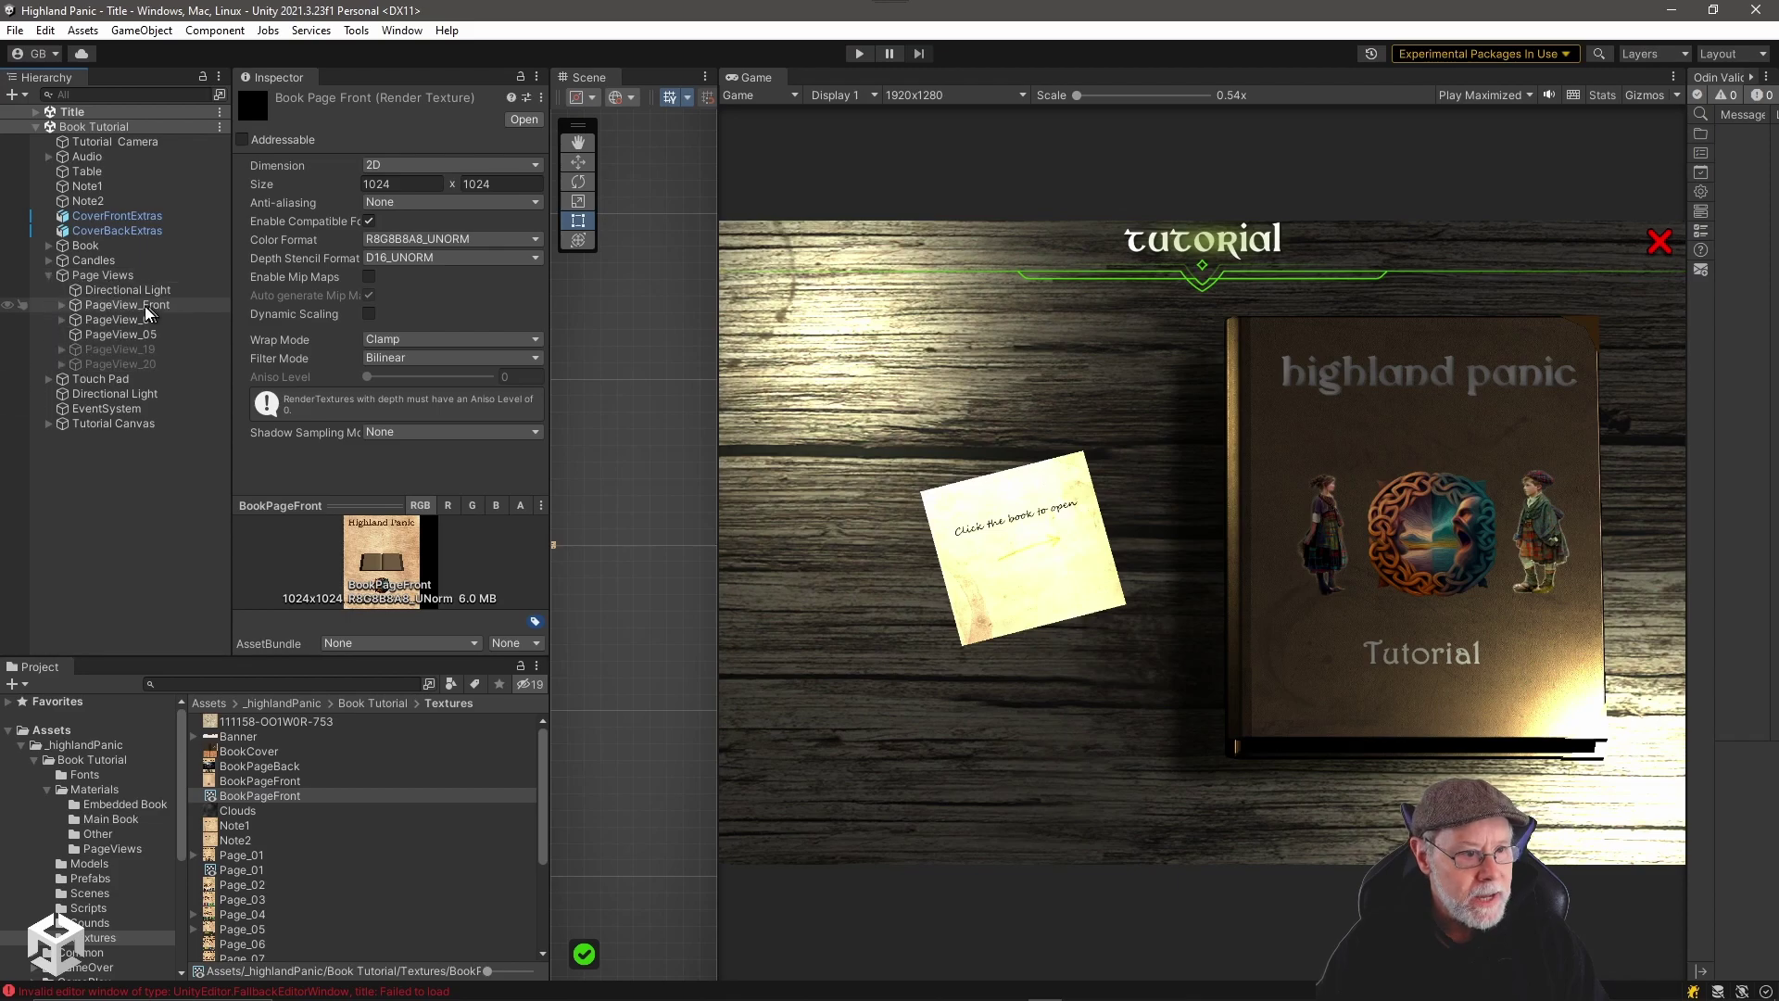
left_click(62, 306)
left_click(102, 351)
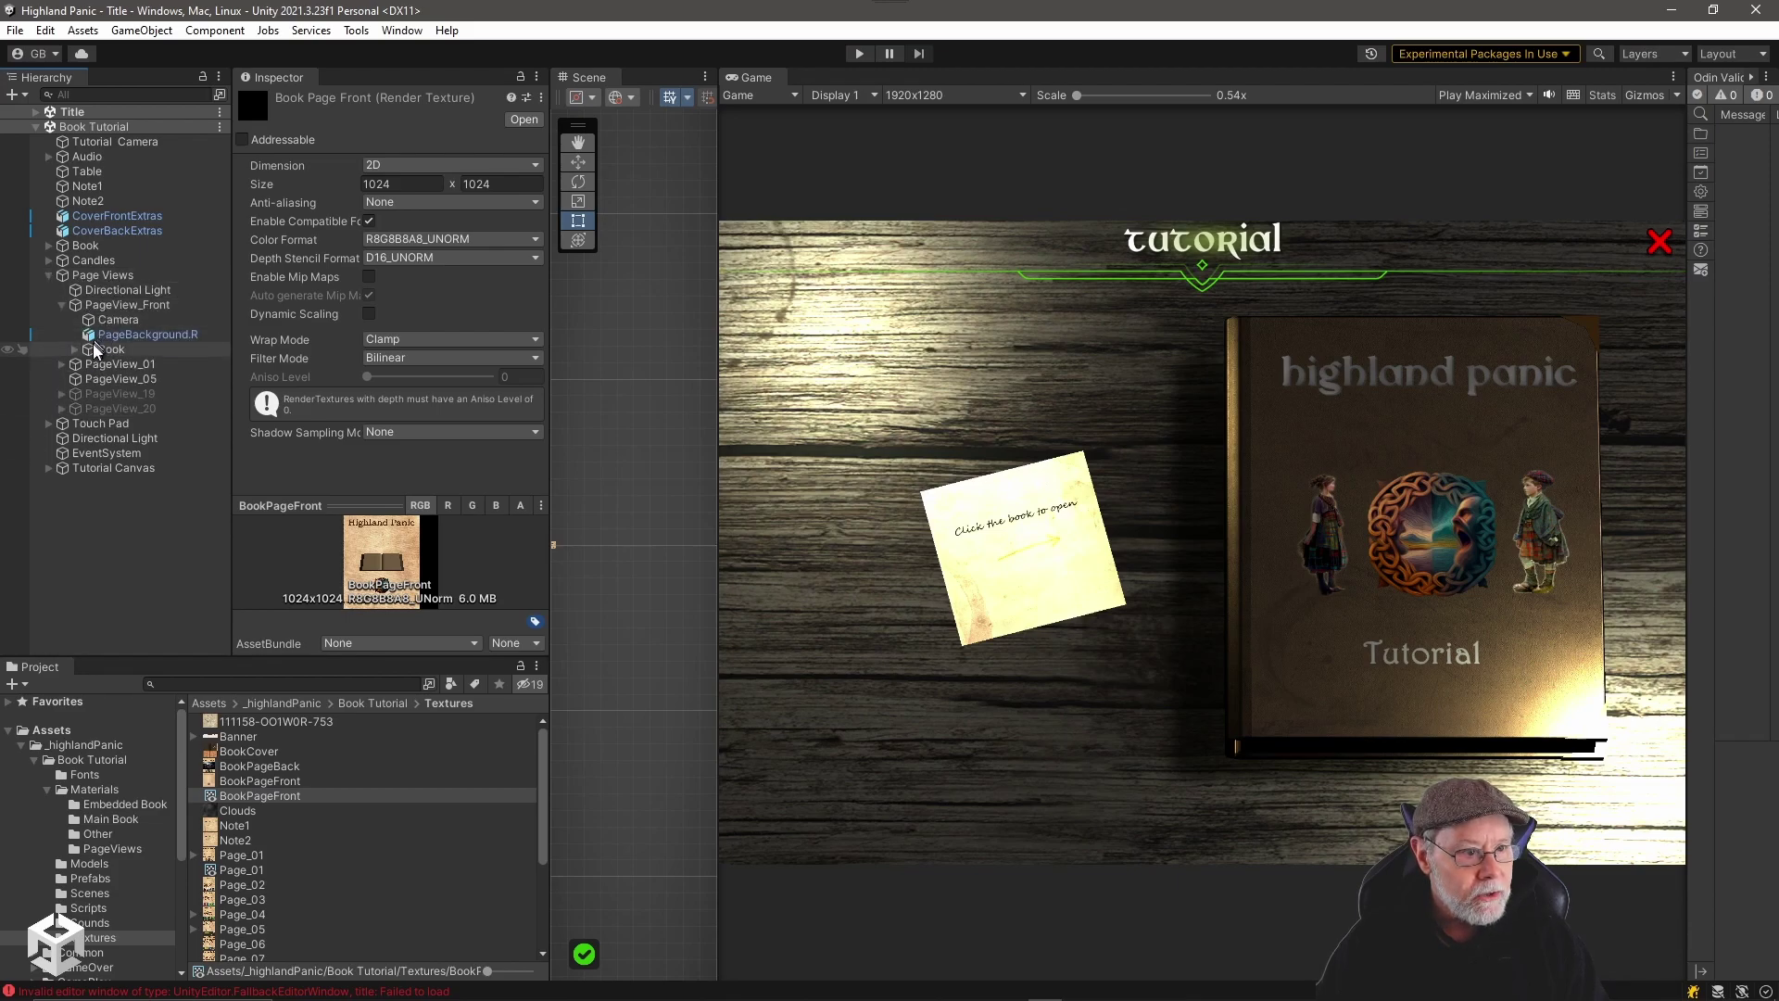
left_click(73, 350)
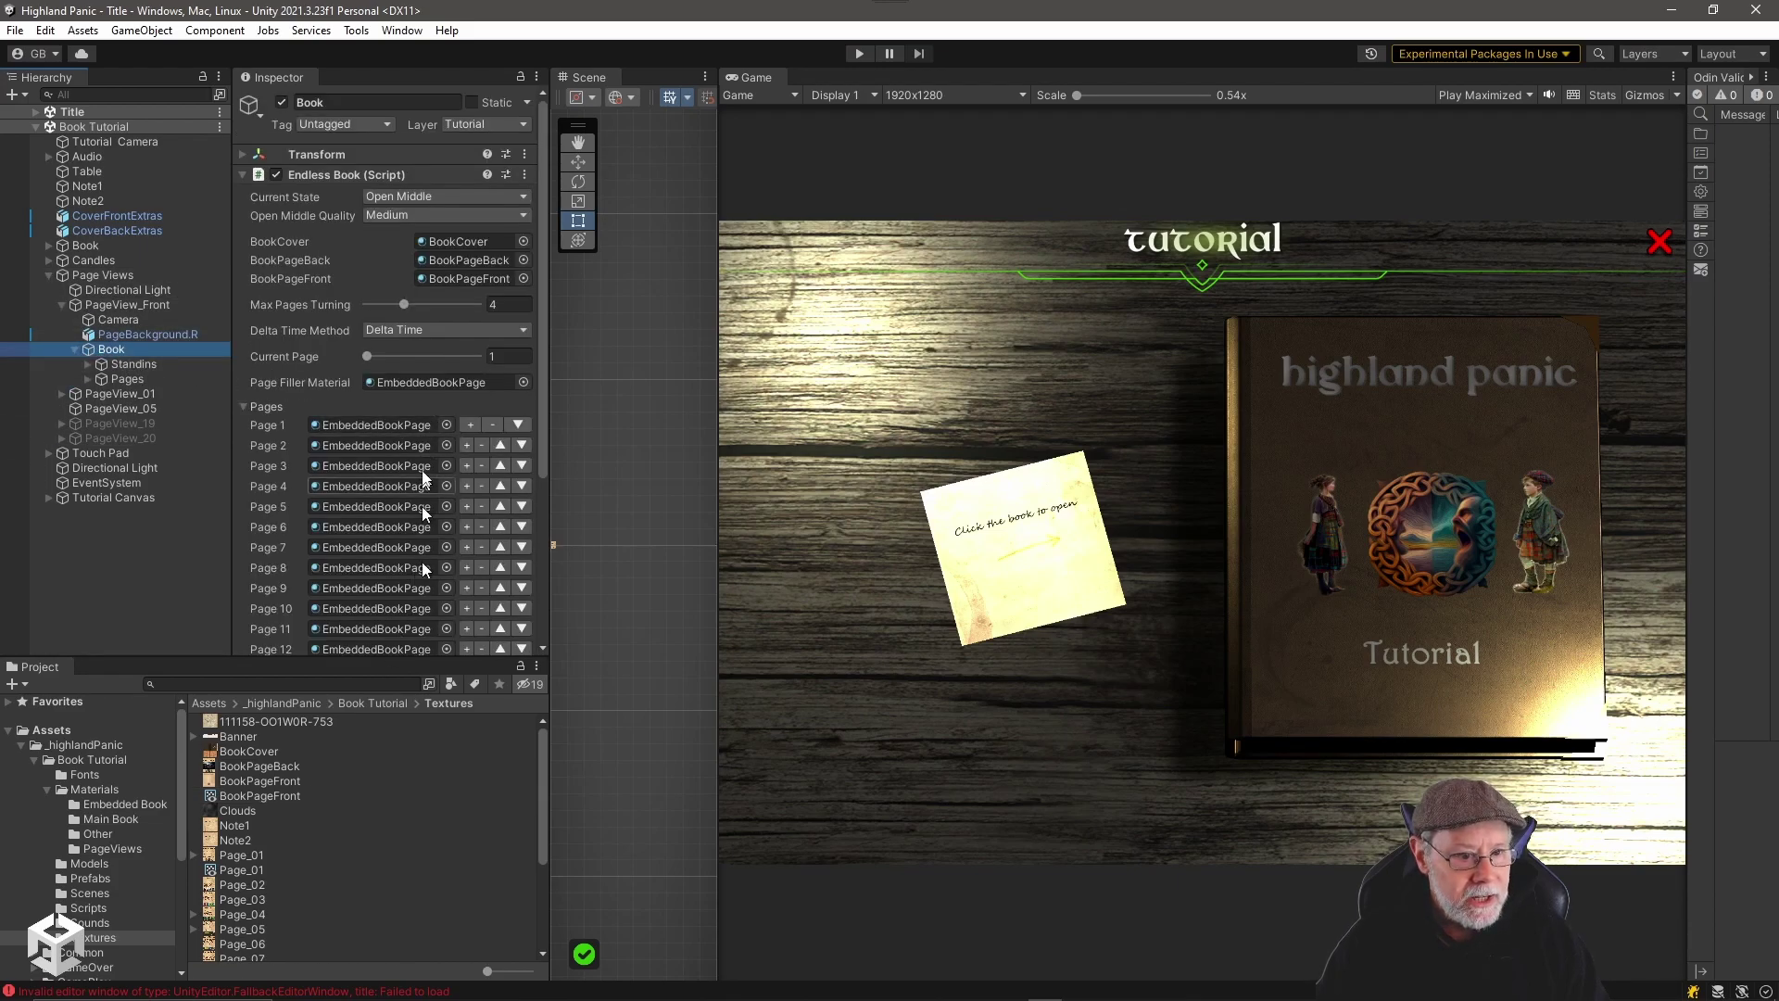
scroll(374, 515, "down", 4)
scroll(375, 533, "up", 5)
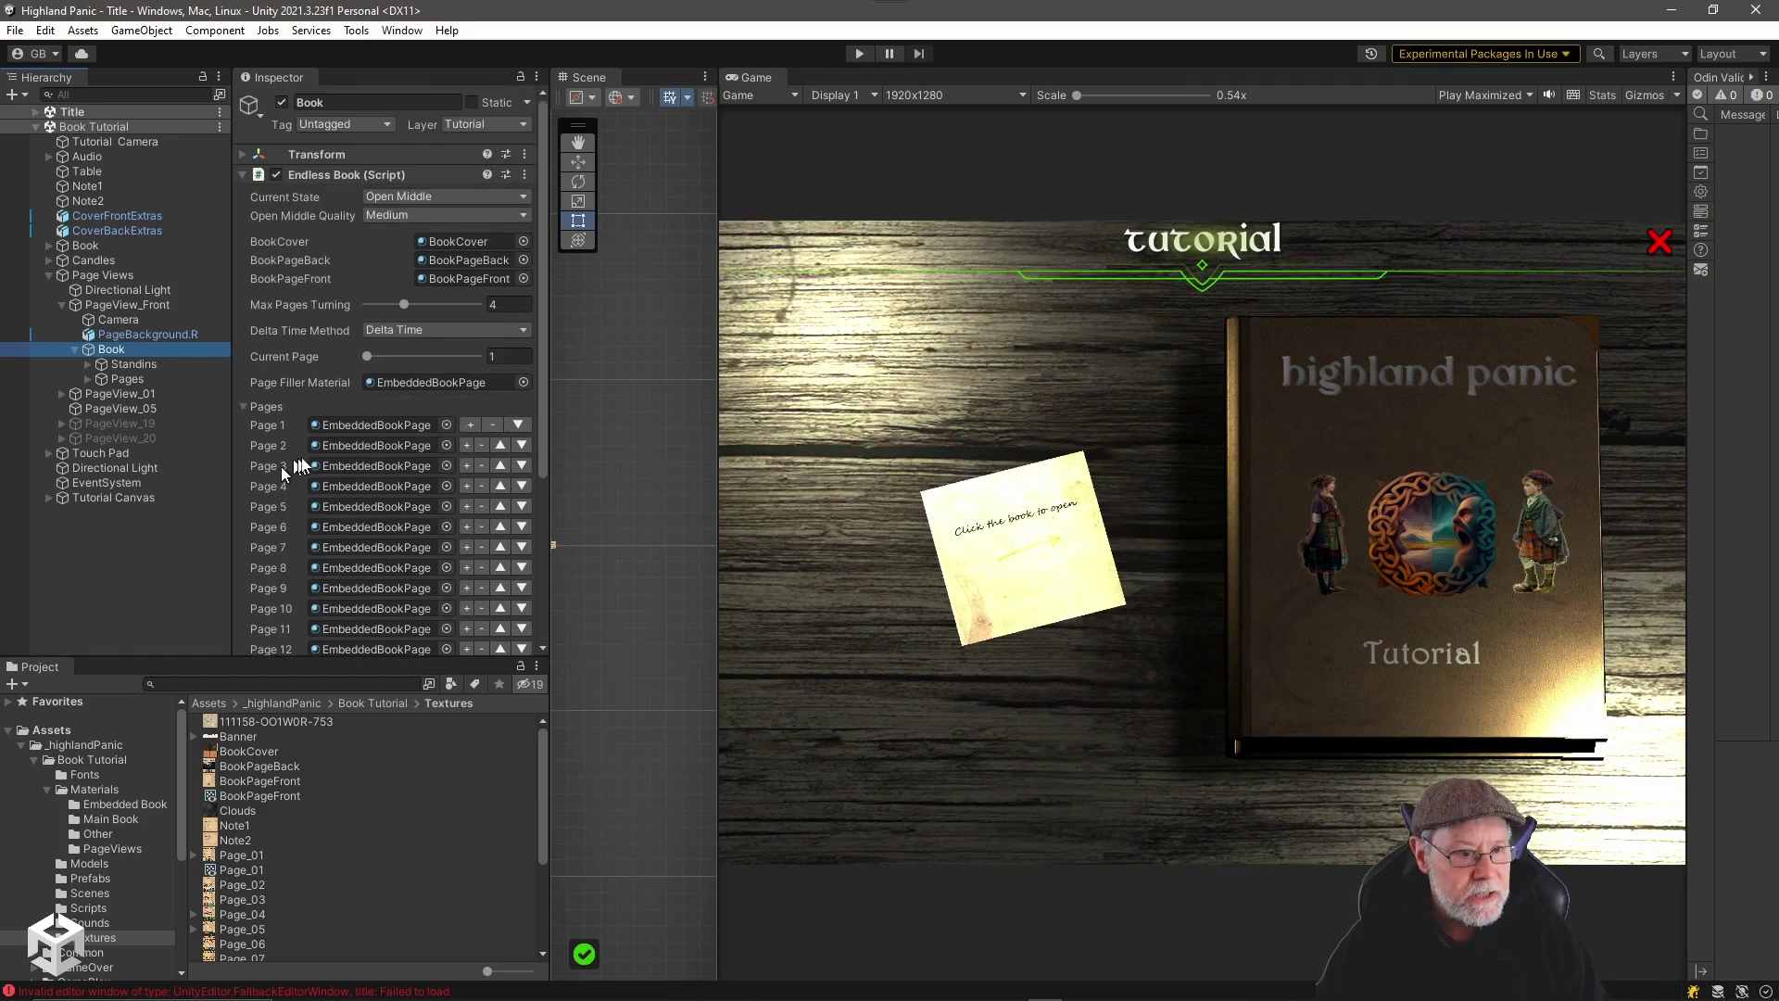
scroll(399, 419, "down", 4)
scroll(399, 419, "up", 4)
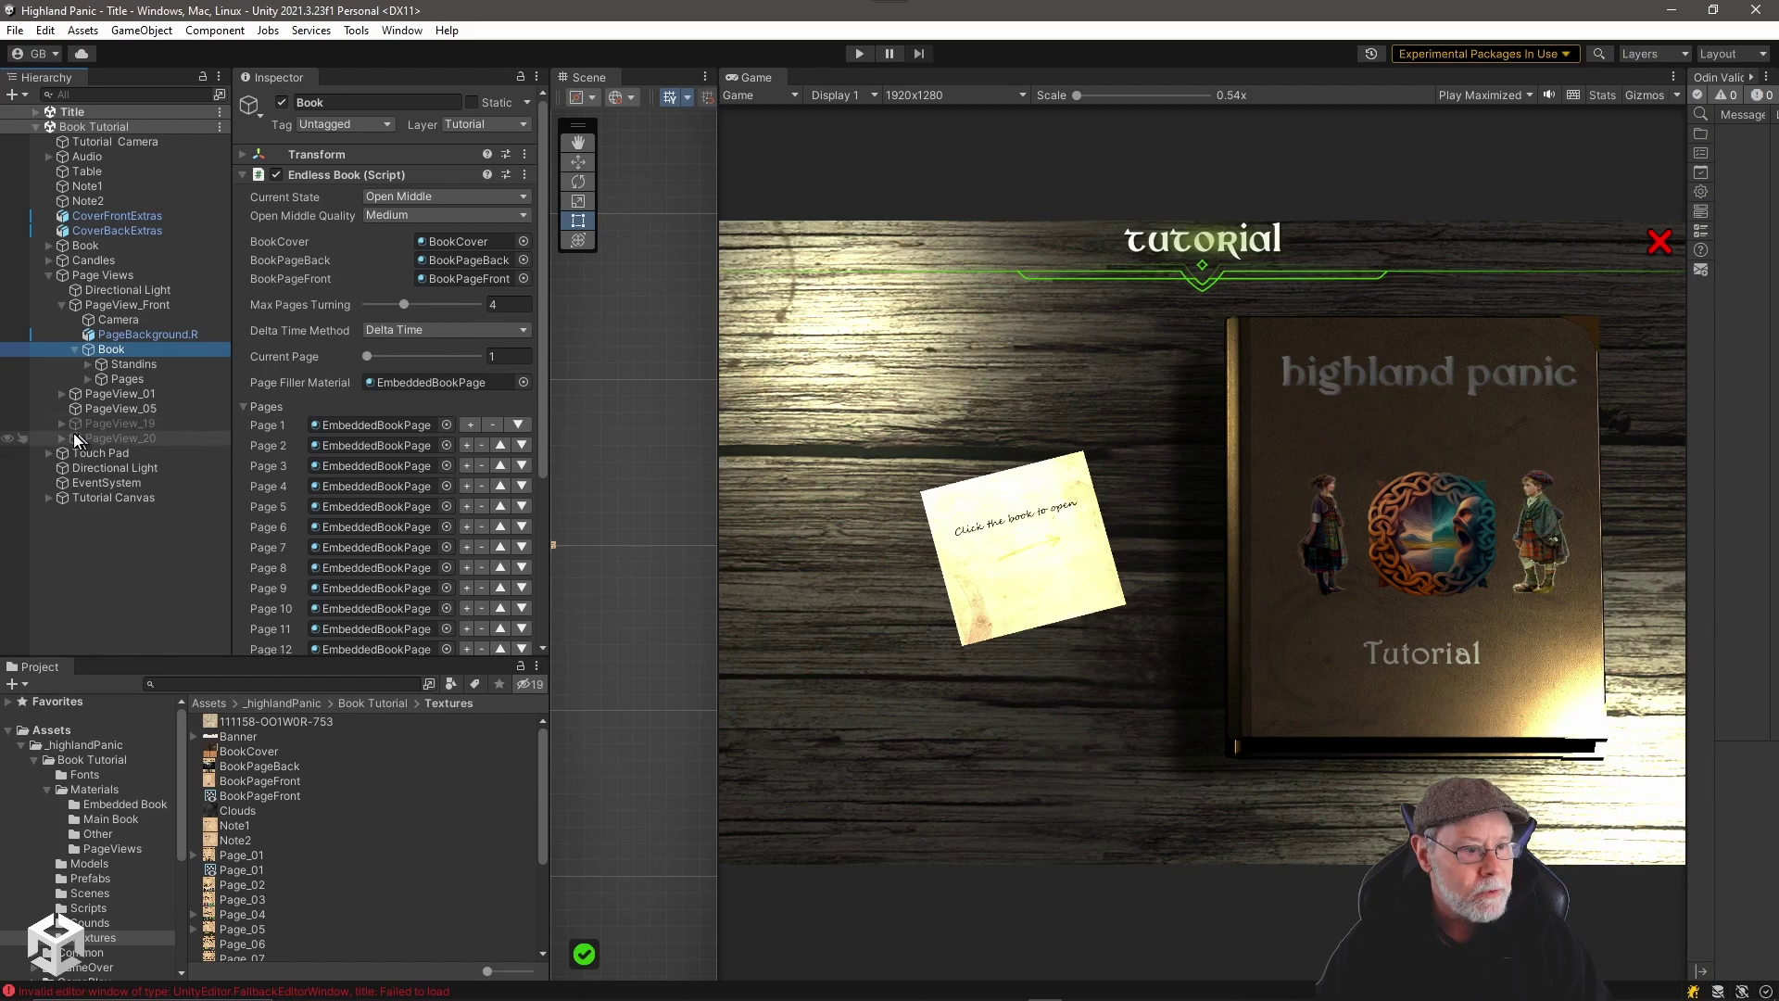
- Expand PageView_01 and its Center object, and select Chapter 01 to inspect its Box Collider
left_click(69, 393)
left_click(60, 393)
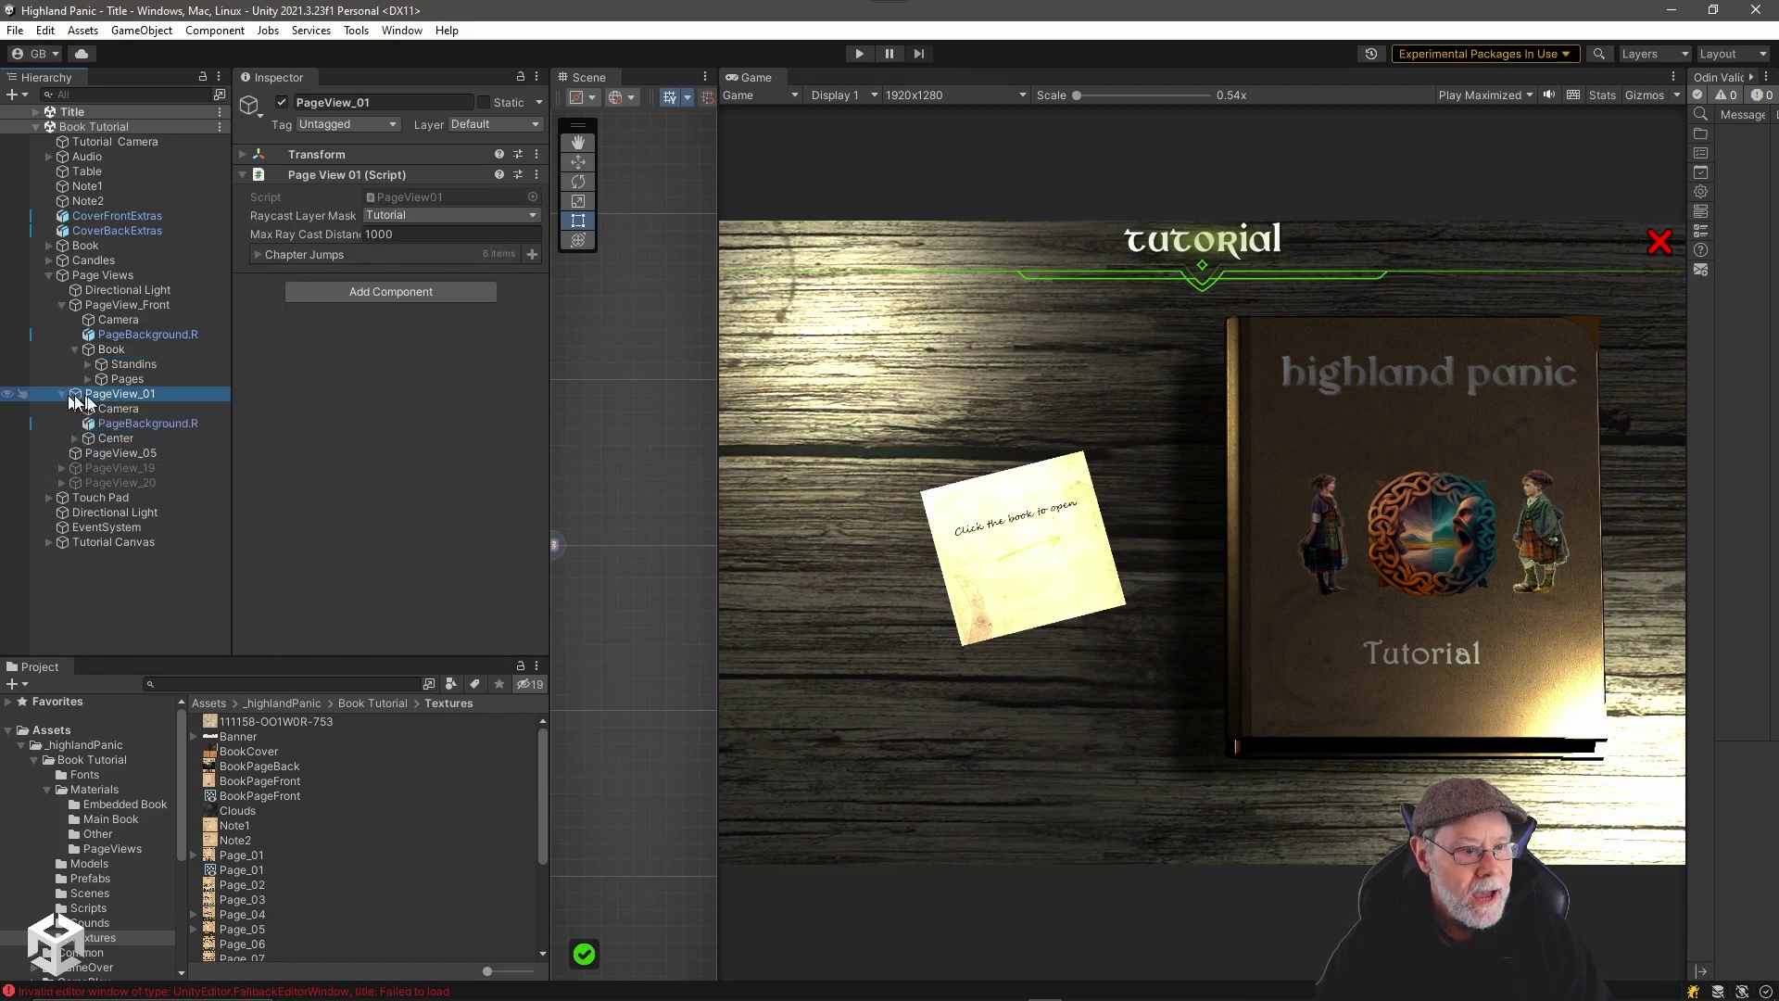
left_click(76, 437)
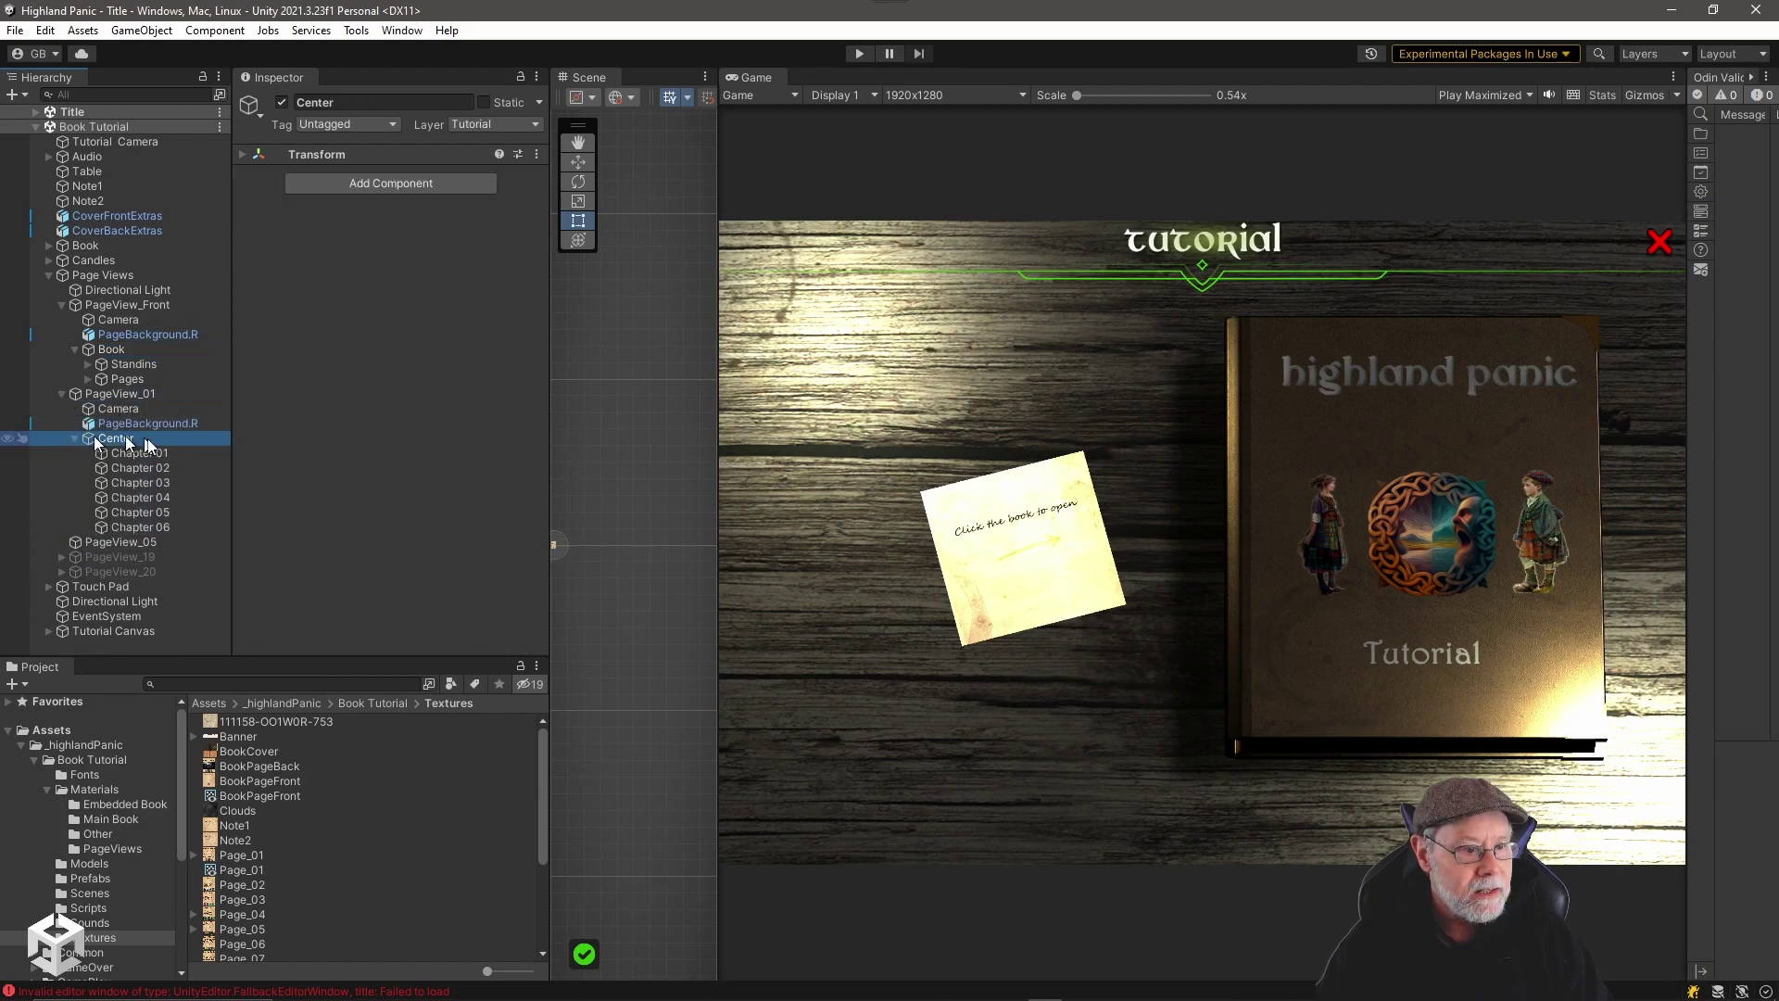
left_click(141, 452)
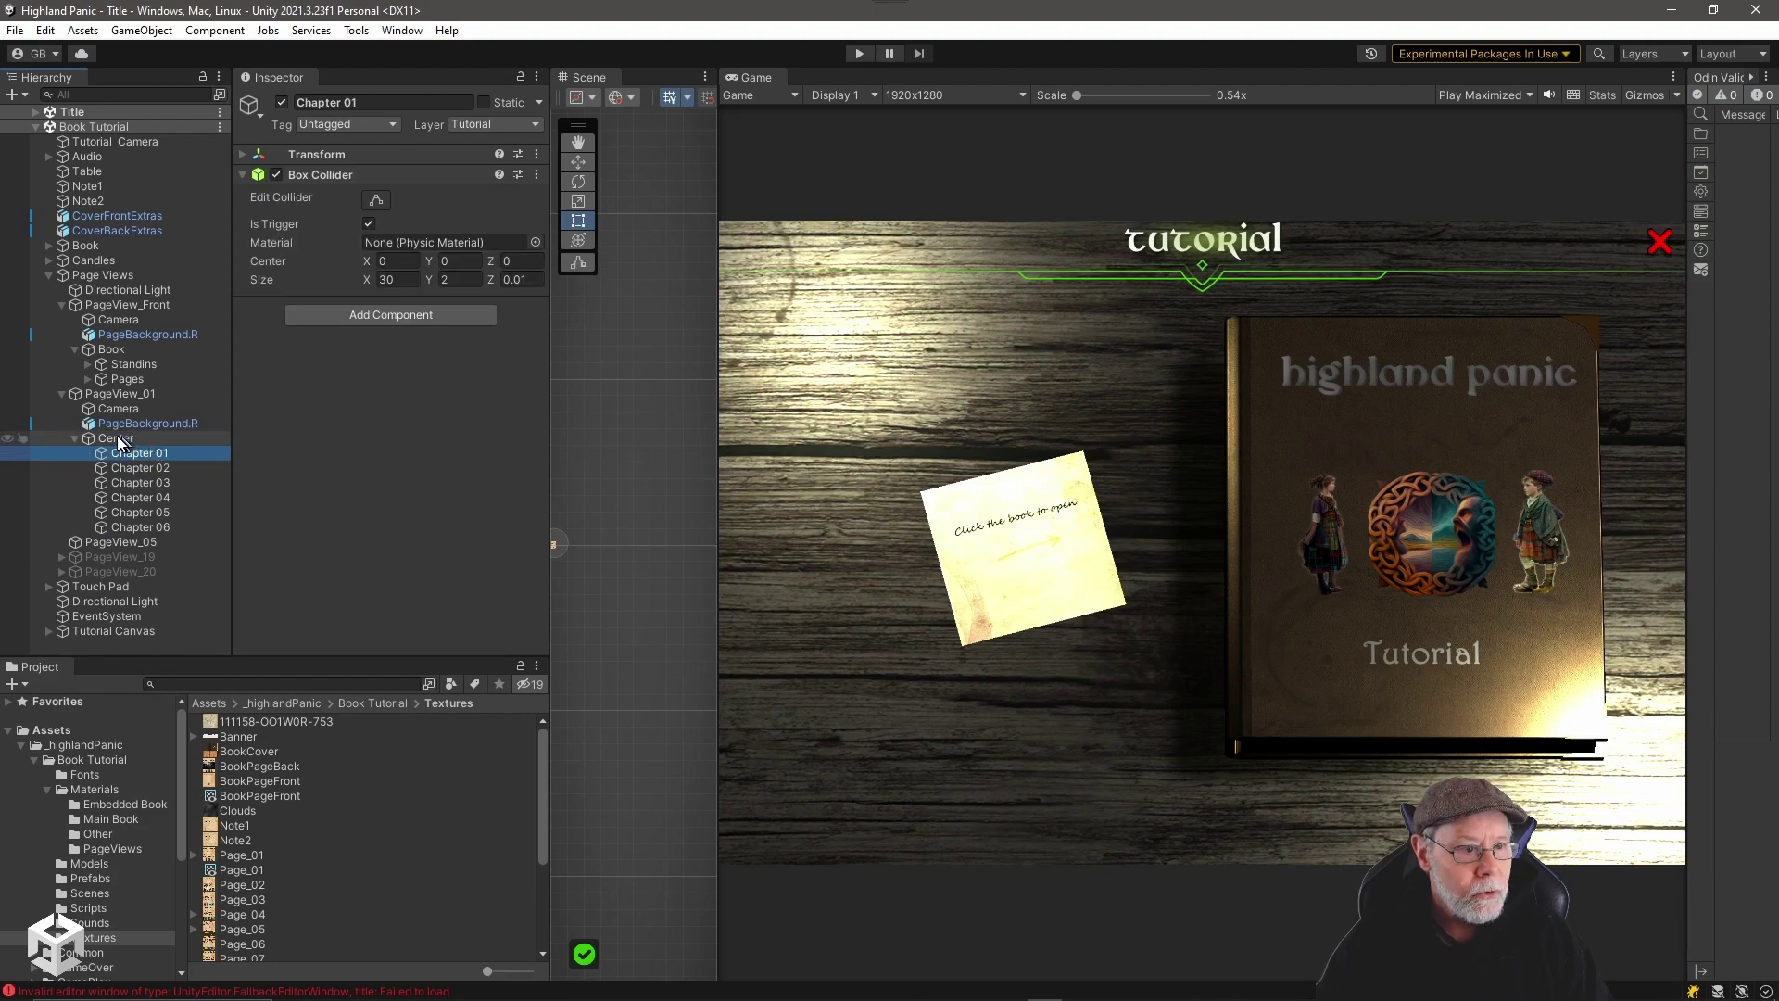
- Frame PageView_01 in a widened Scene view and turn on collider editing for Chapter 01
left_click(115, 397)
key("f")
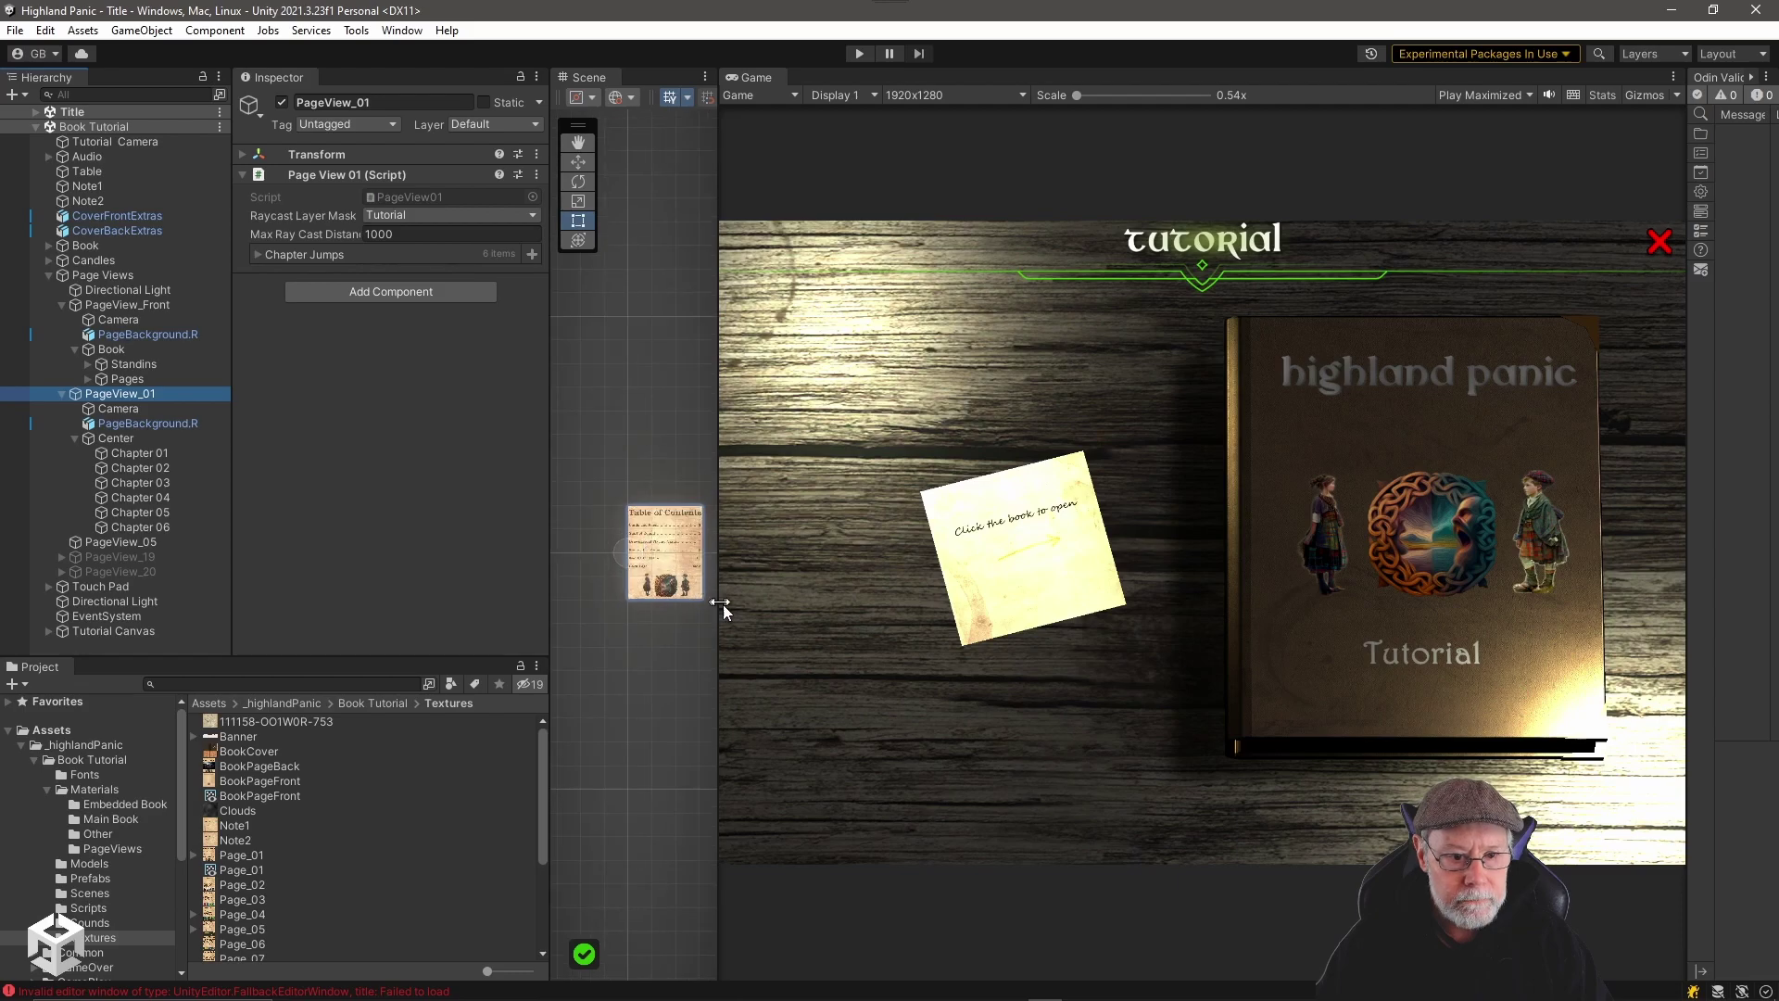
left_click_drag(718, 607, 1110, 608)
scroll(1030, 549, "up", 3)
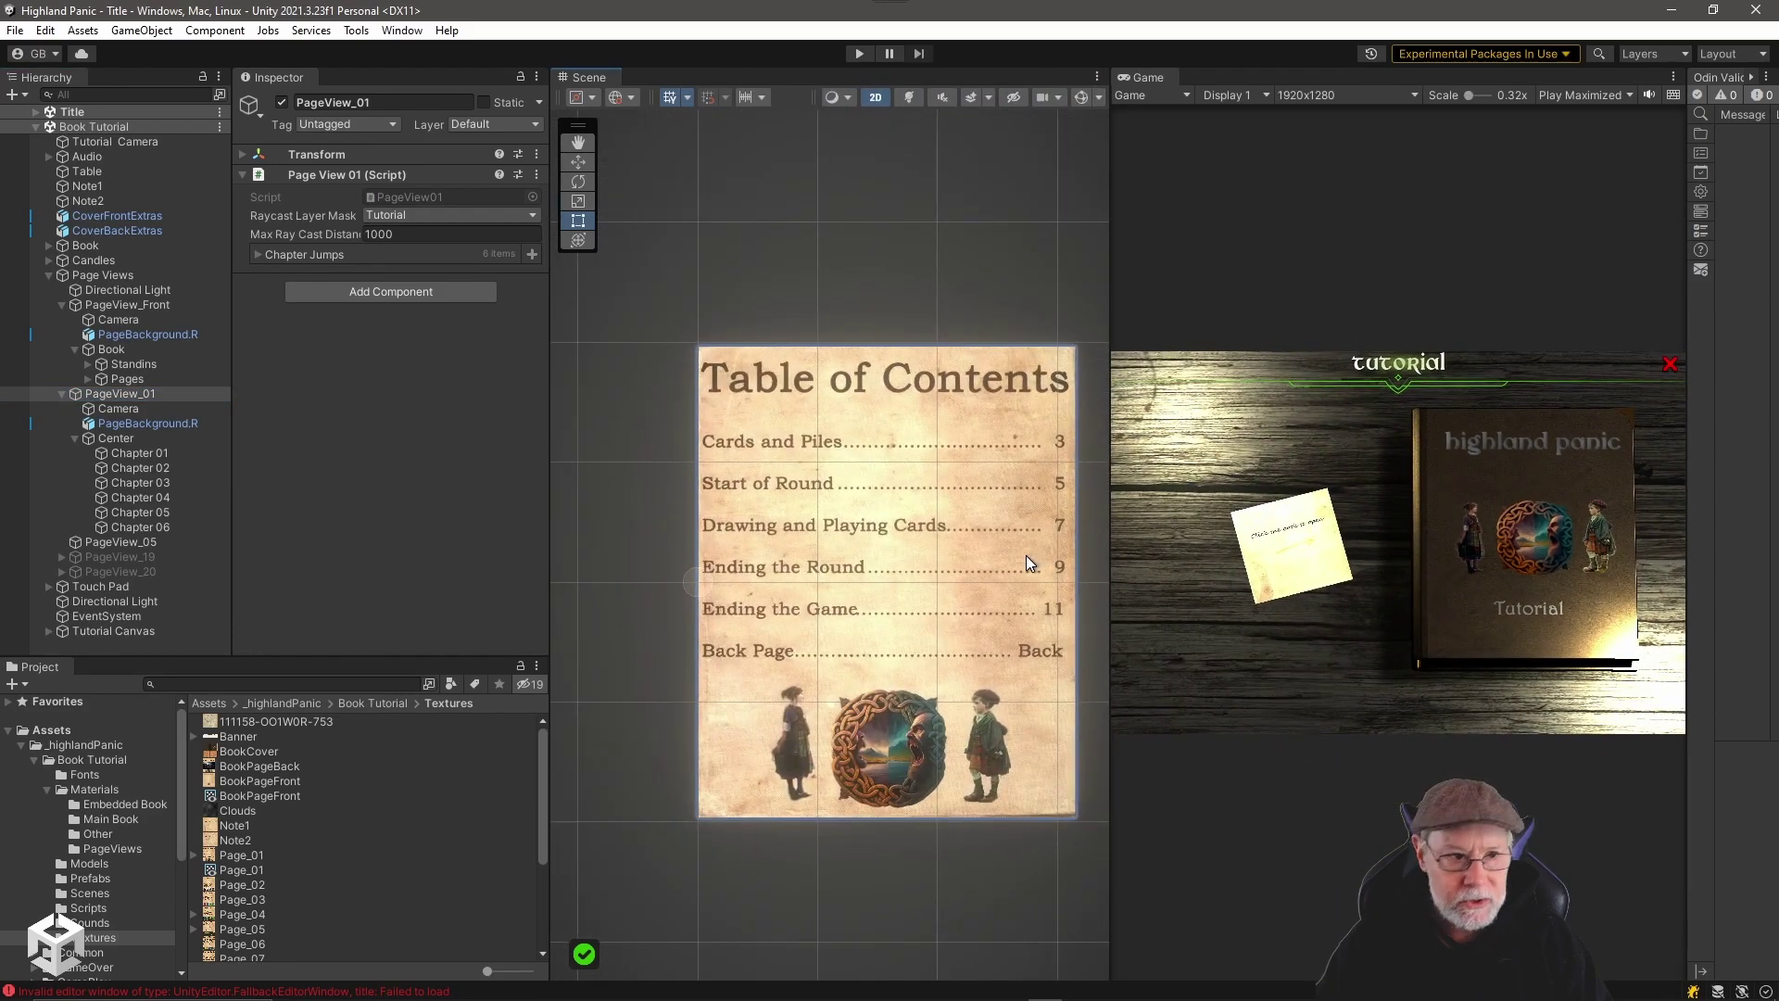
left_click(139, 452)
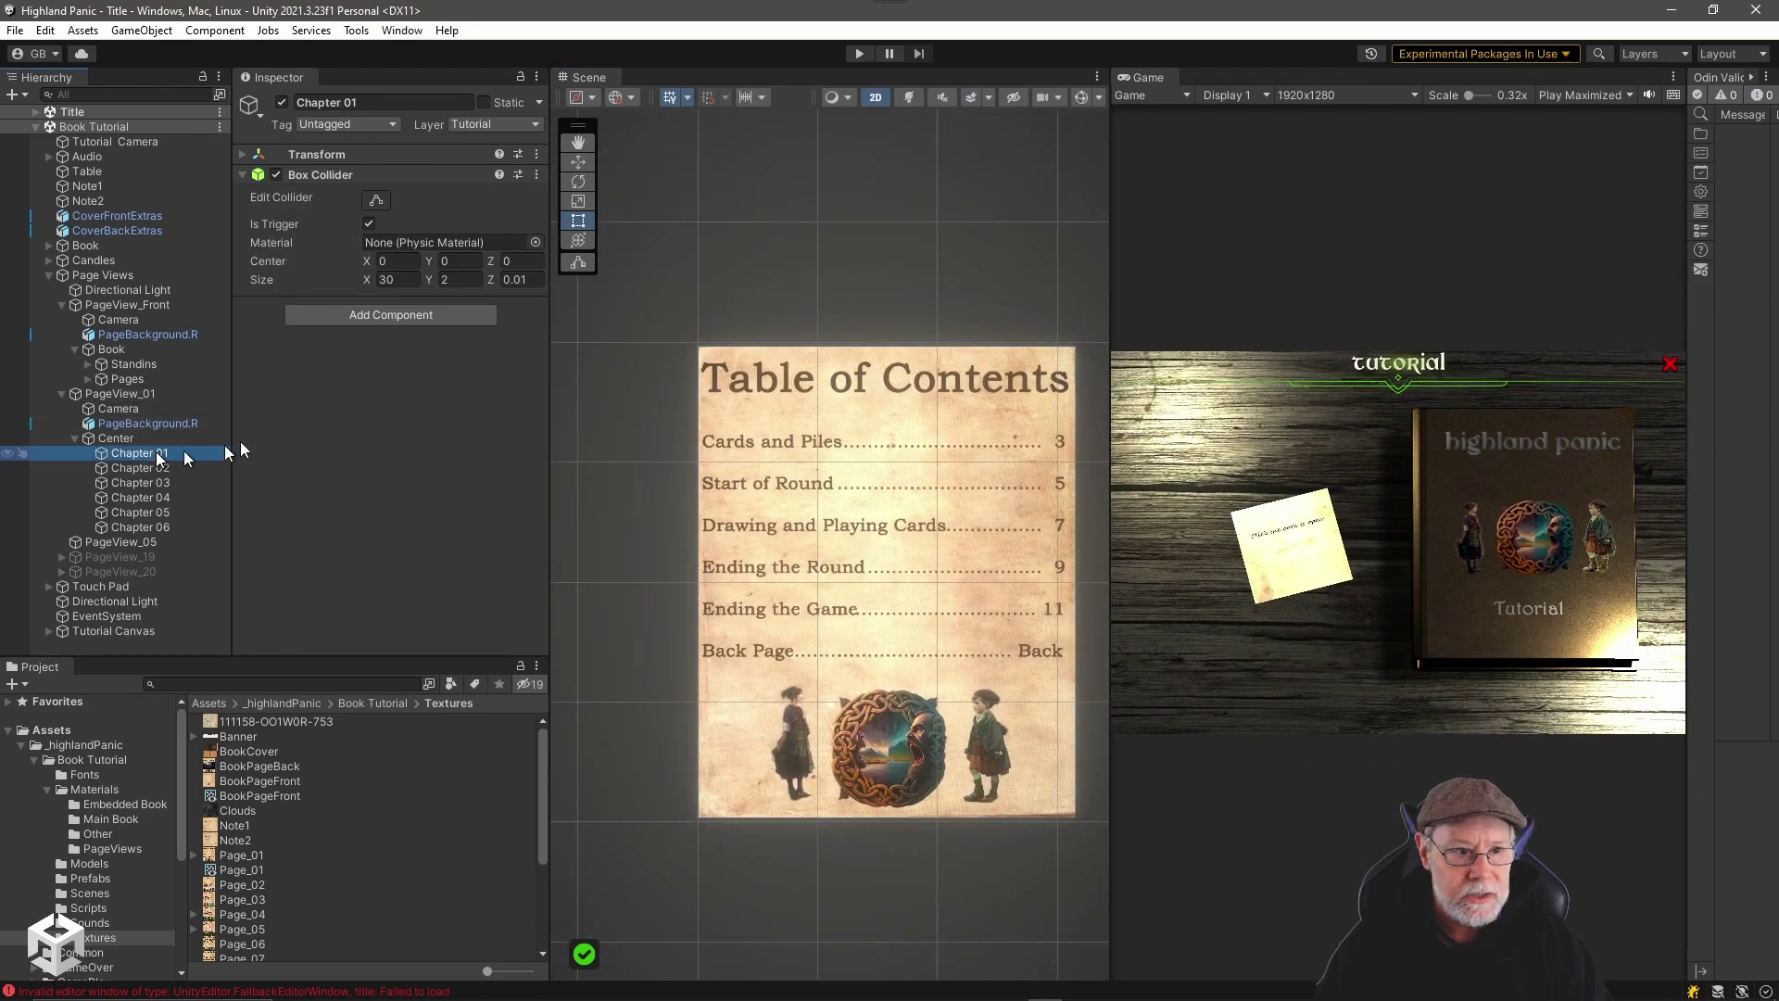
left_click(376, 202)
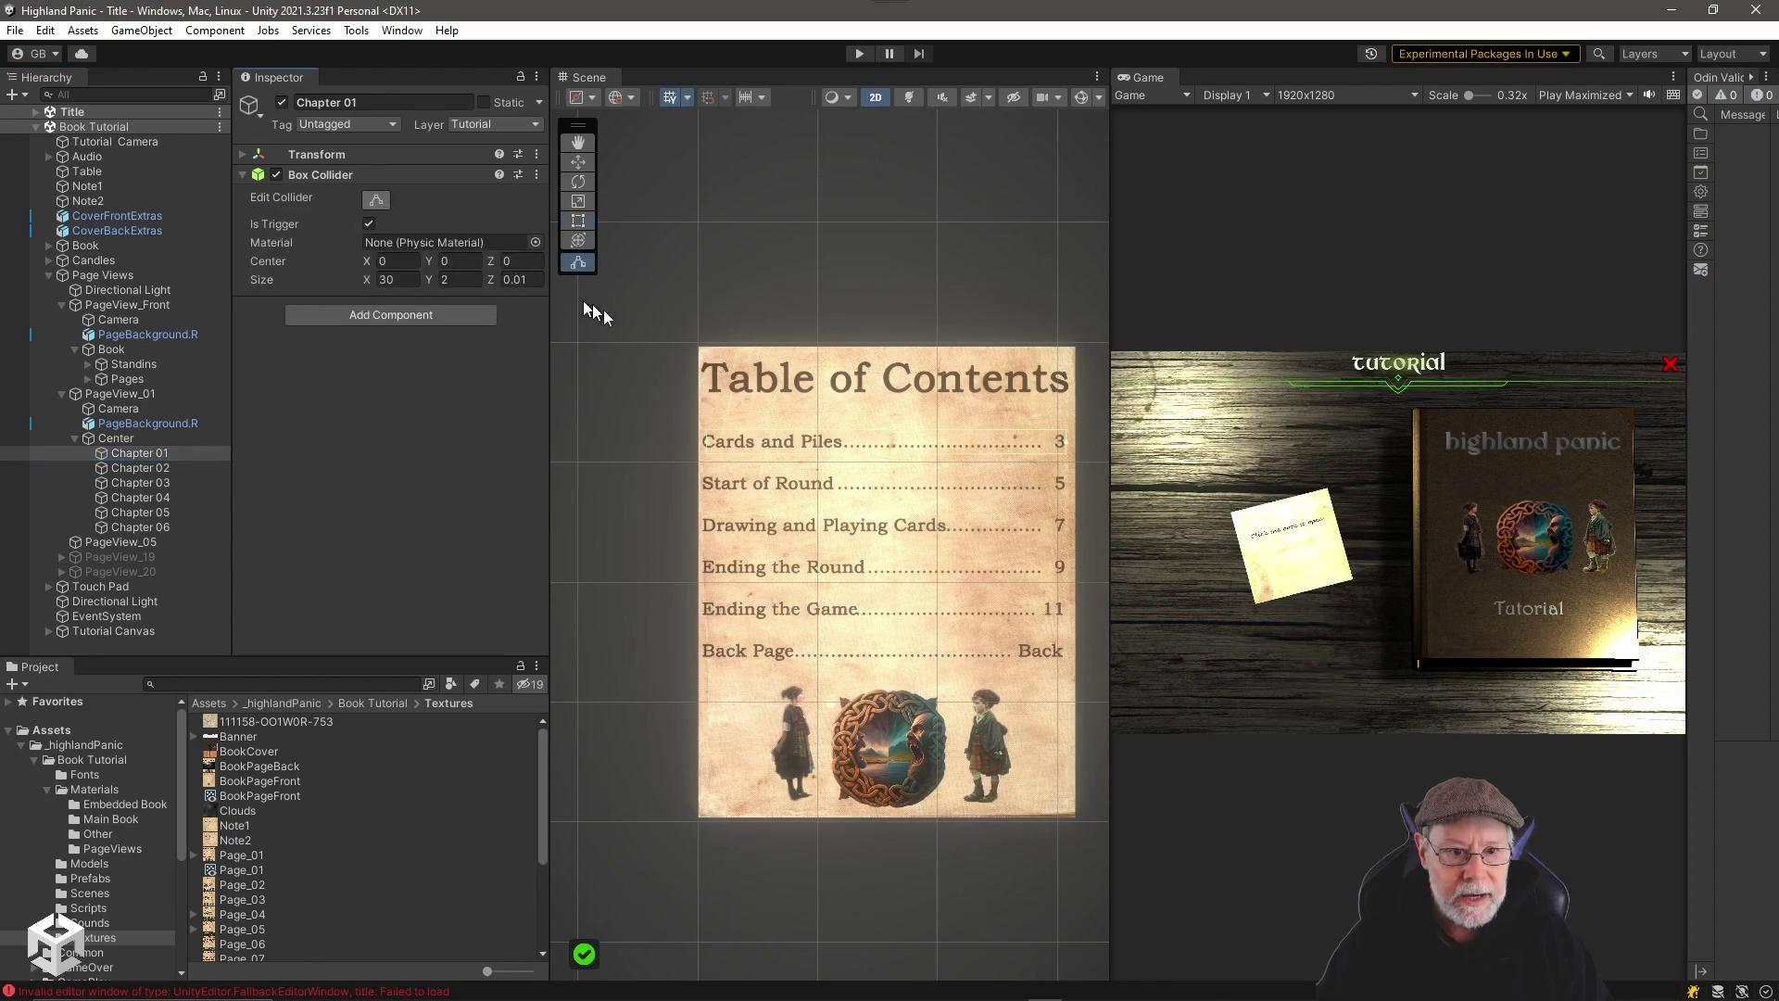